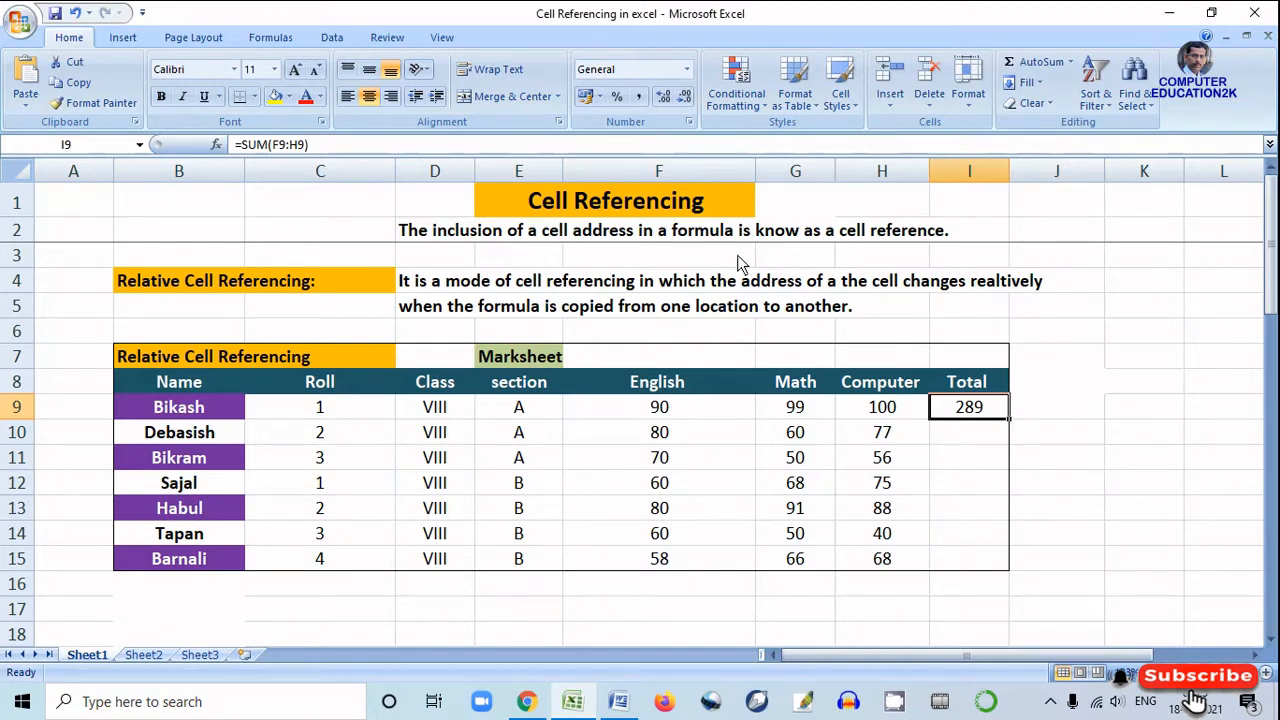
Examine how cell addresses are identified by selecting F2, E2, A6, B2, B6, D6 and the heading in B4.
click(588, 238)
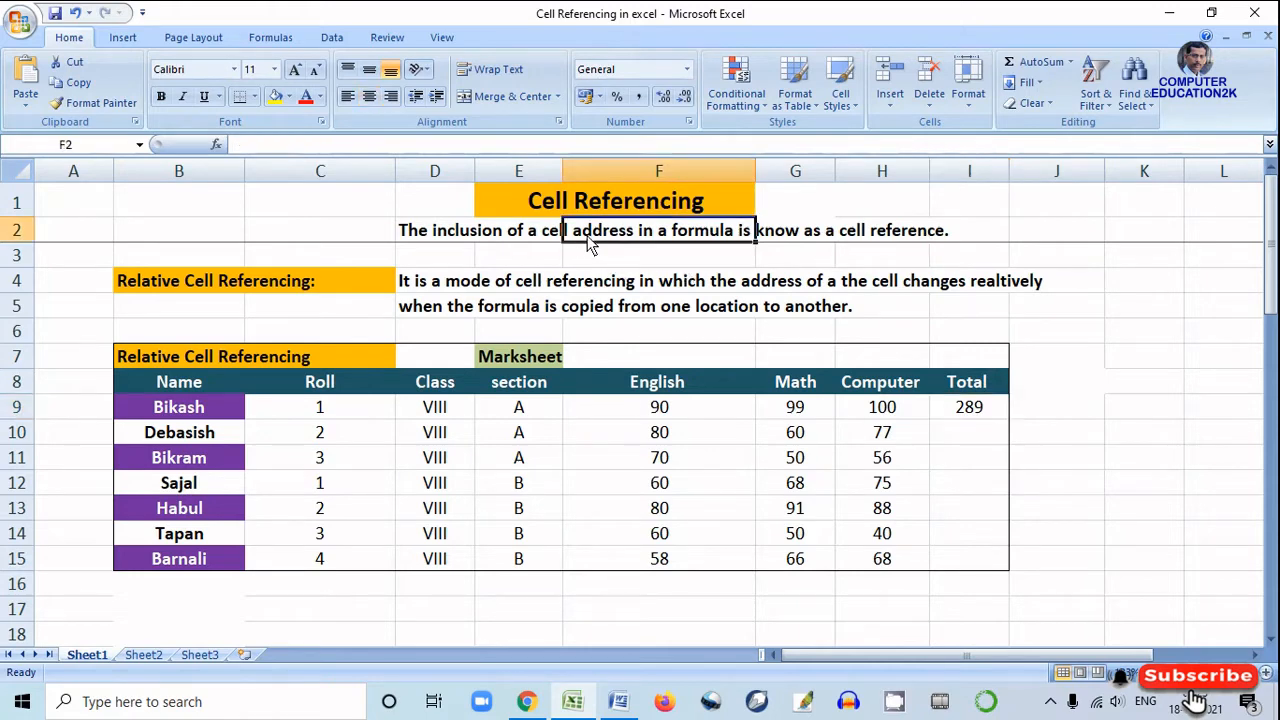
click(545, 240)
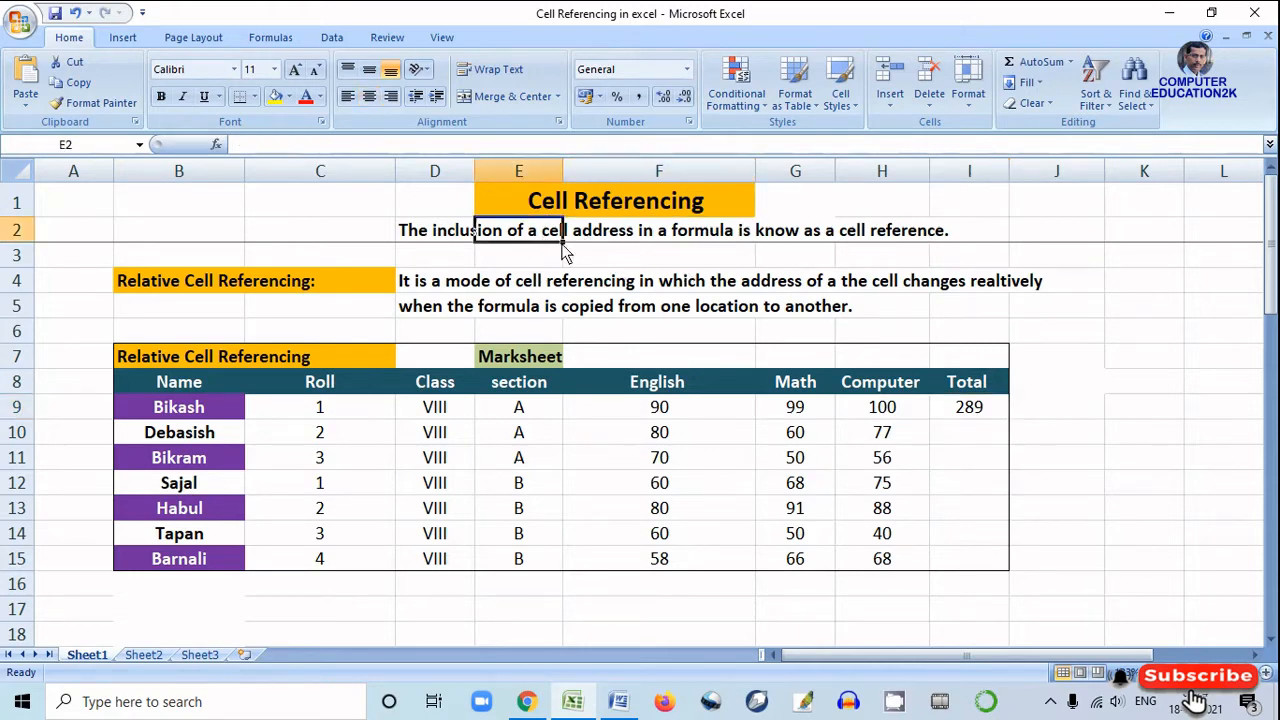
click(110, 337)
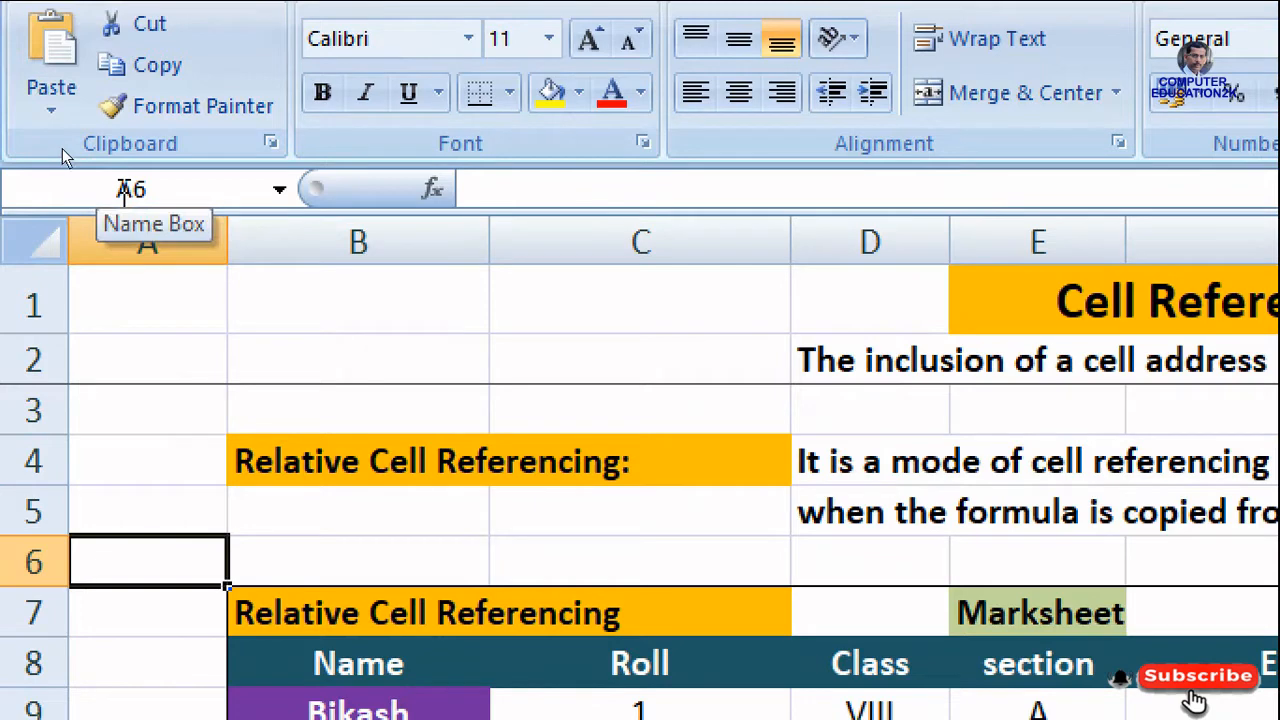
click(440, 357)
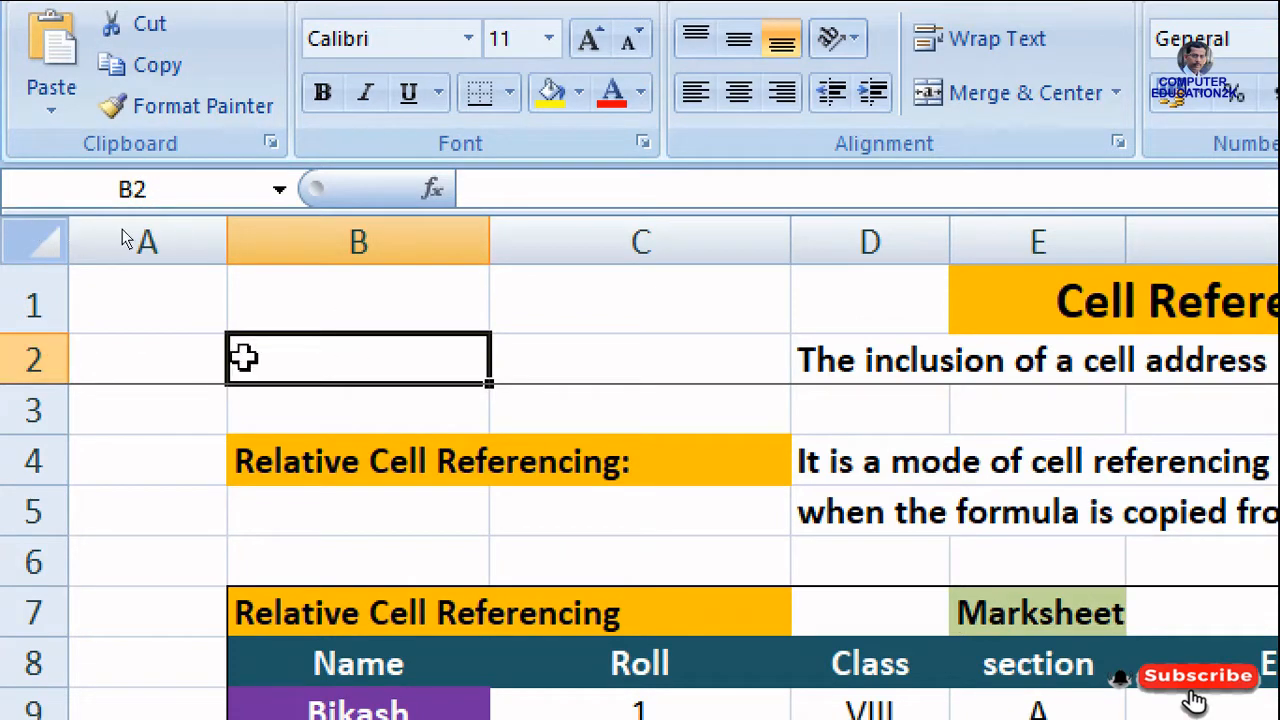
click(371, 574)
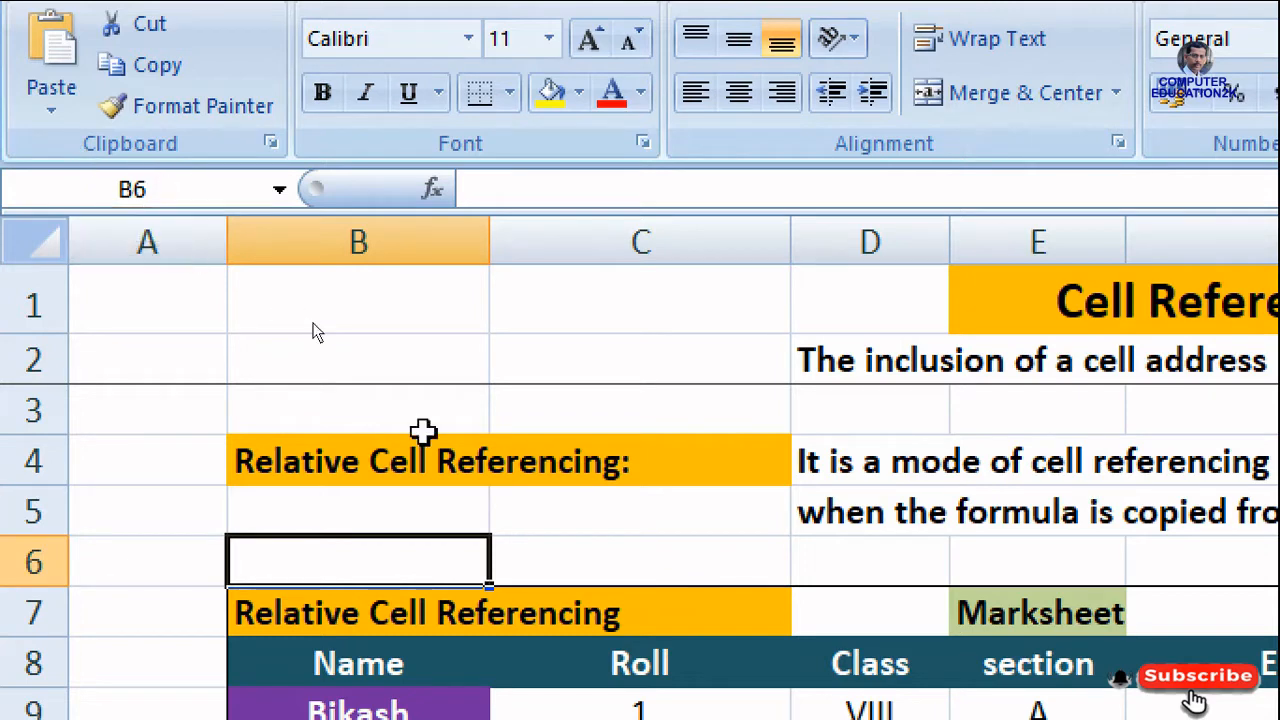
click(913, 568)
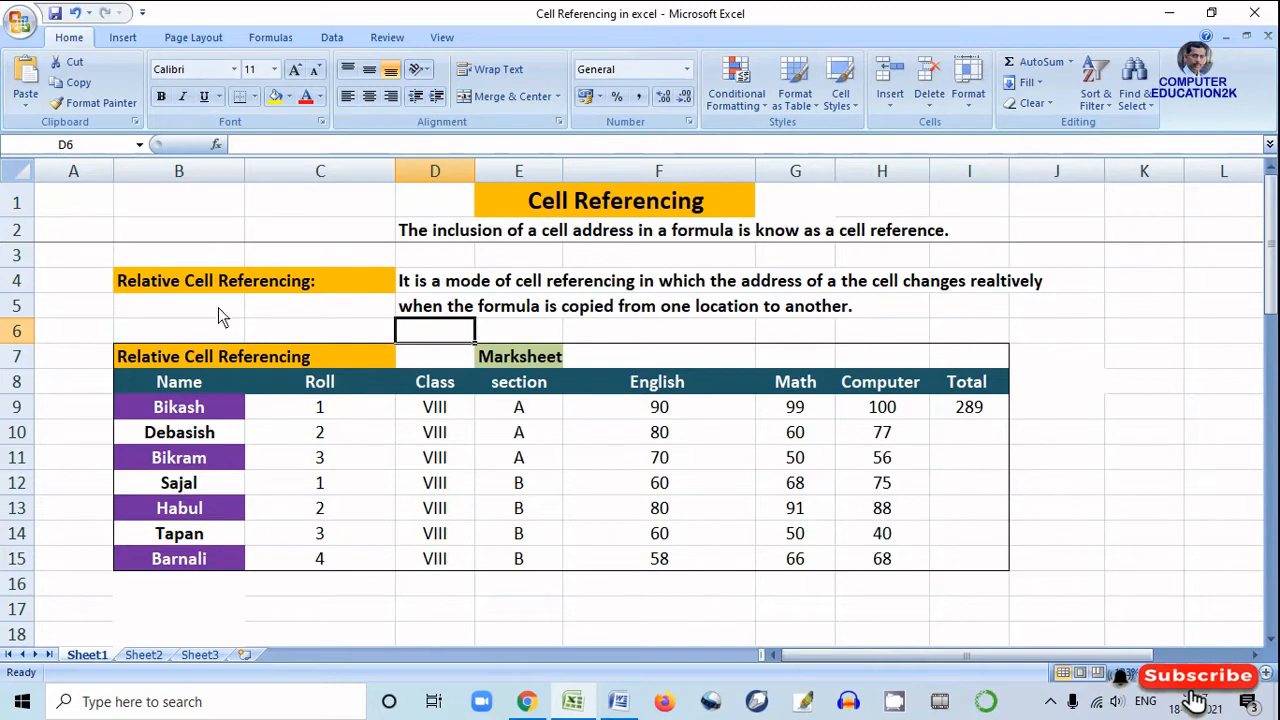
click(188, 284)
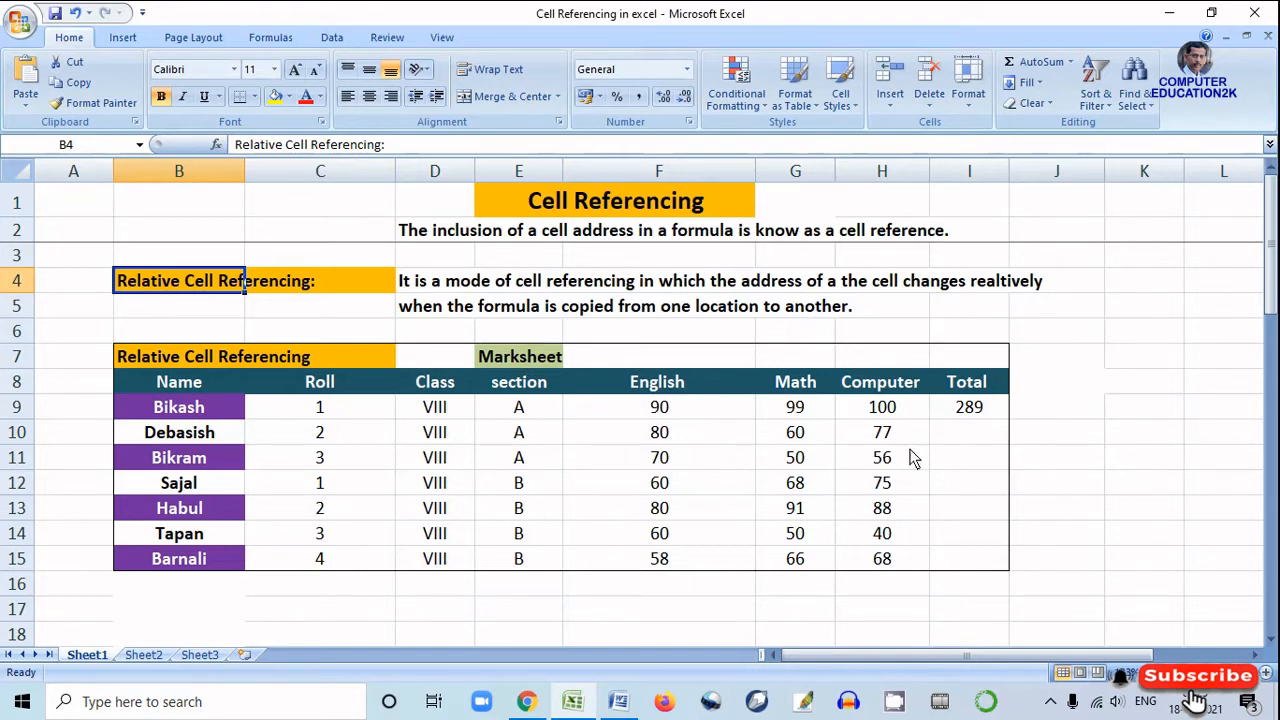
Clear the first student's total in cell I9.
click(953, 416)
key(Delete)
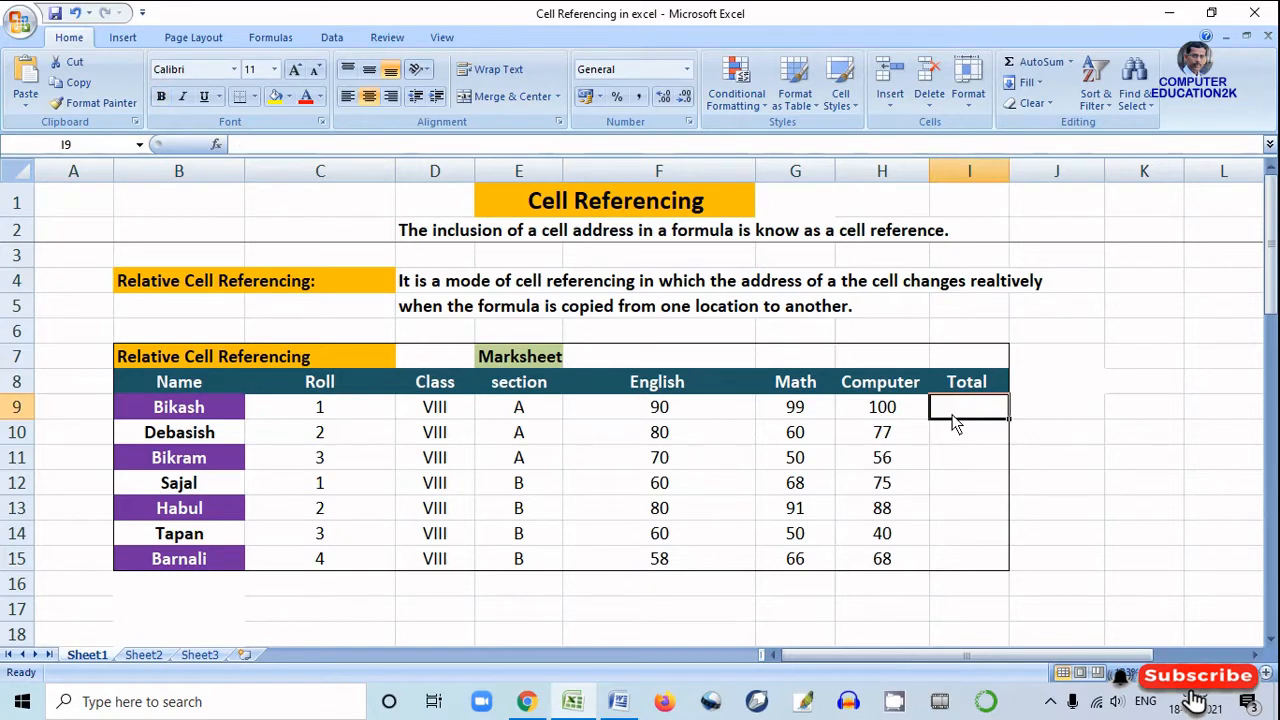
Review the student names in B9:B15 and the first student's English, Math and Computer marks.
click(592, 466)
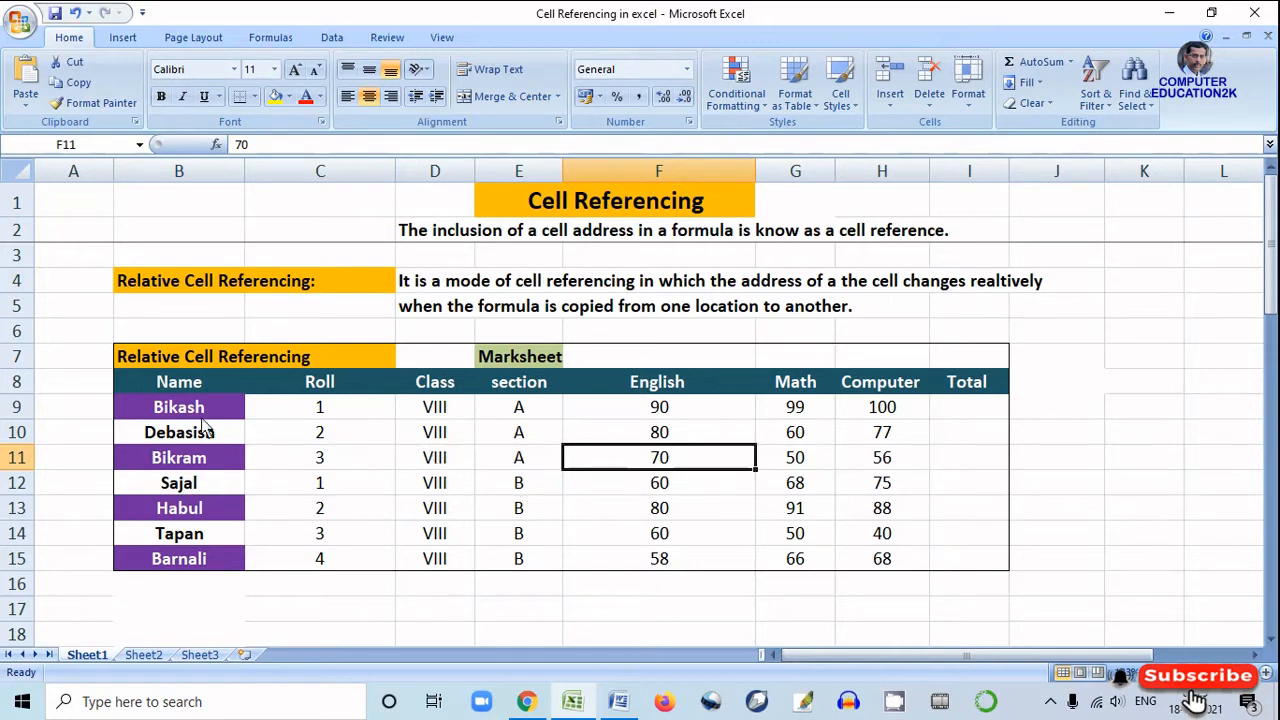
drag(198, 411, 204, 555)
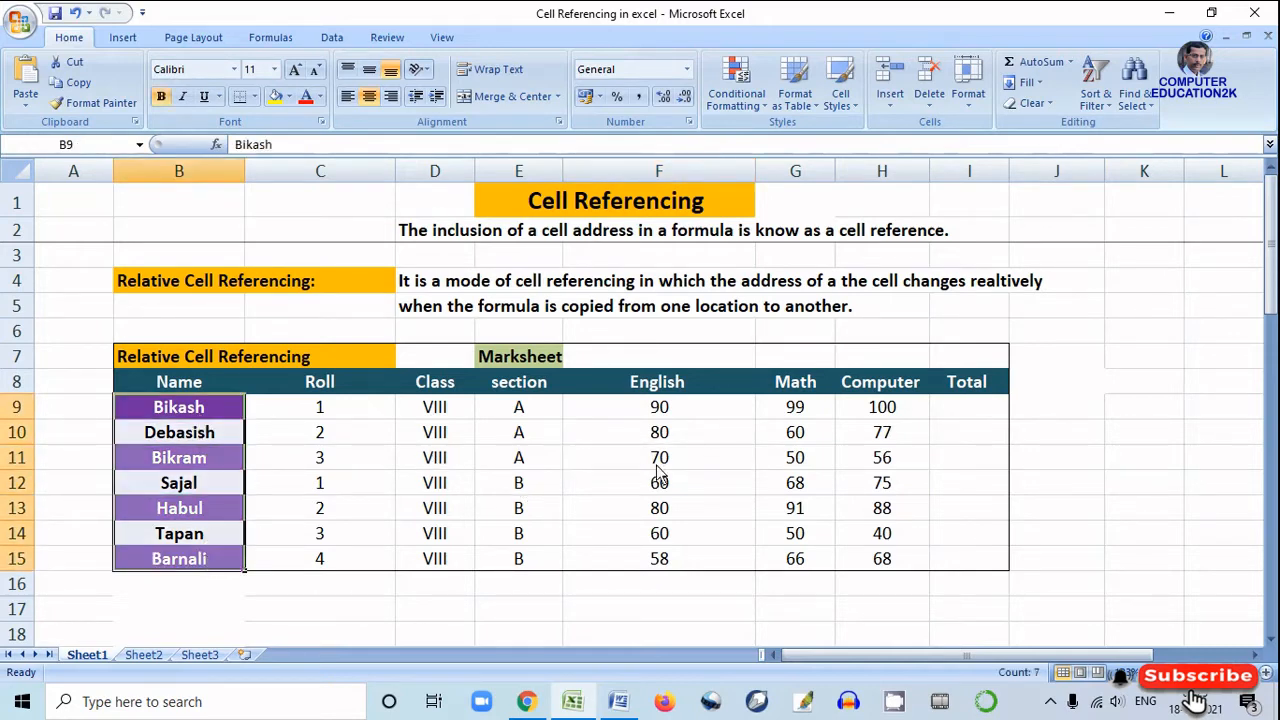
click(676, 414)
click(782, 414)
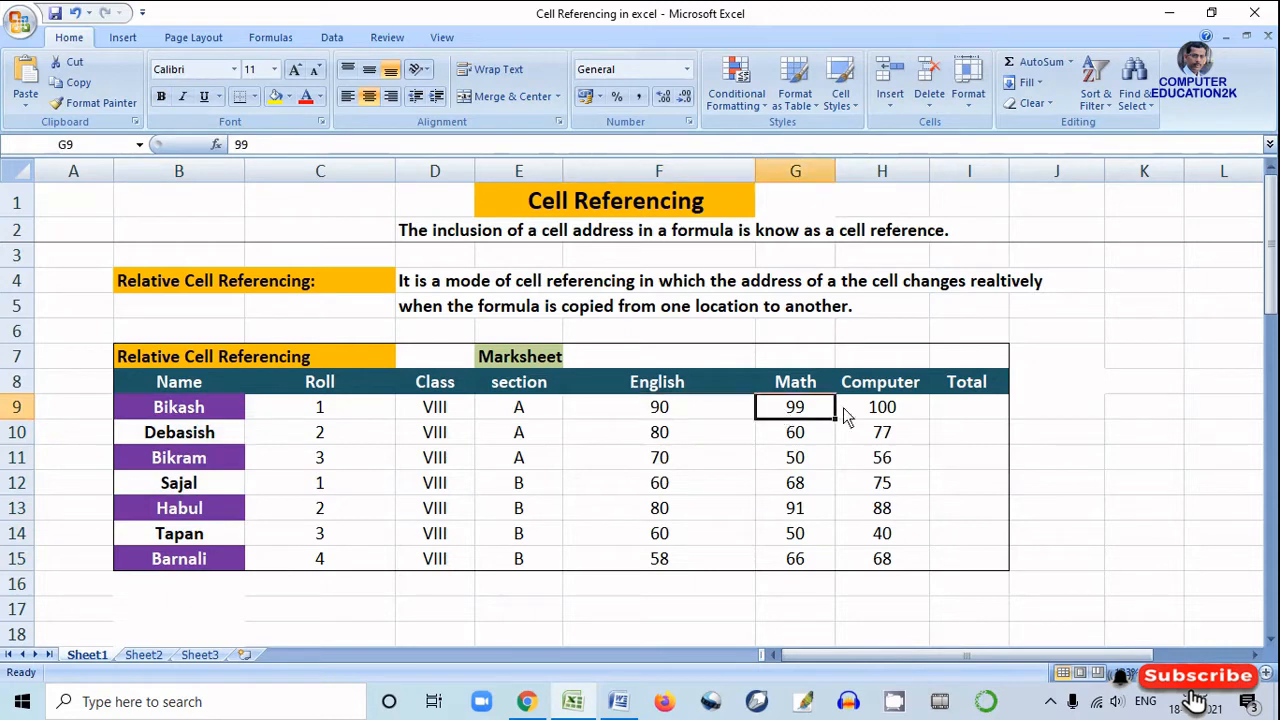
click(862, 414)
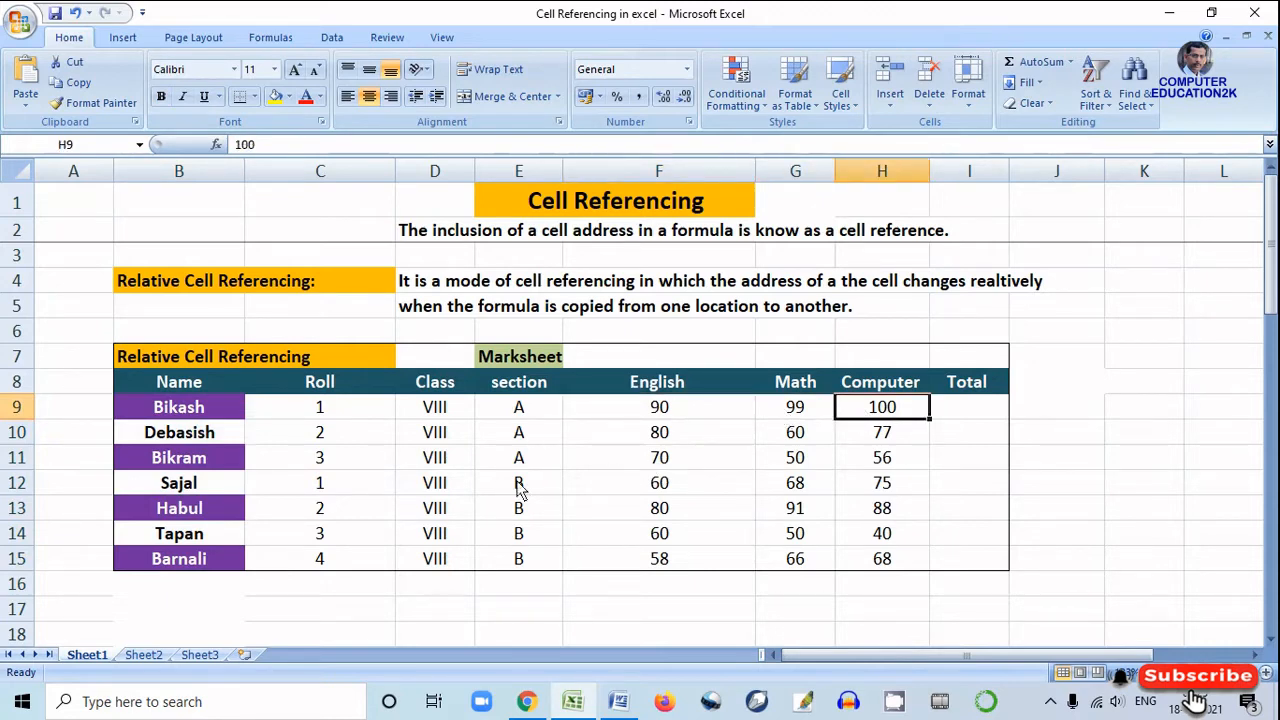
Calculate the first student's total in I9 with the formula =SUM(F9:H9).
click(986, 412)
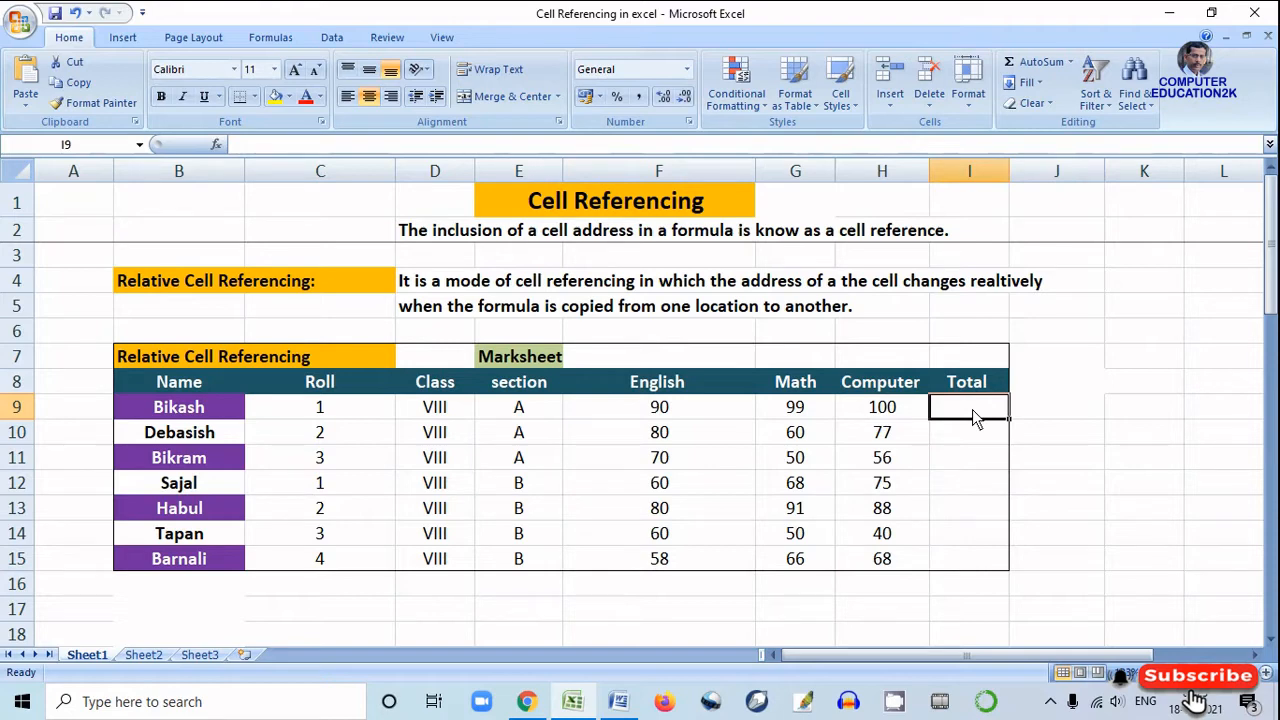
text(=)
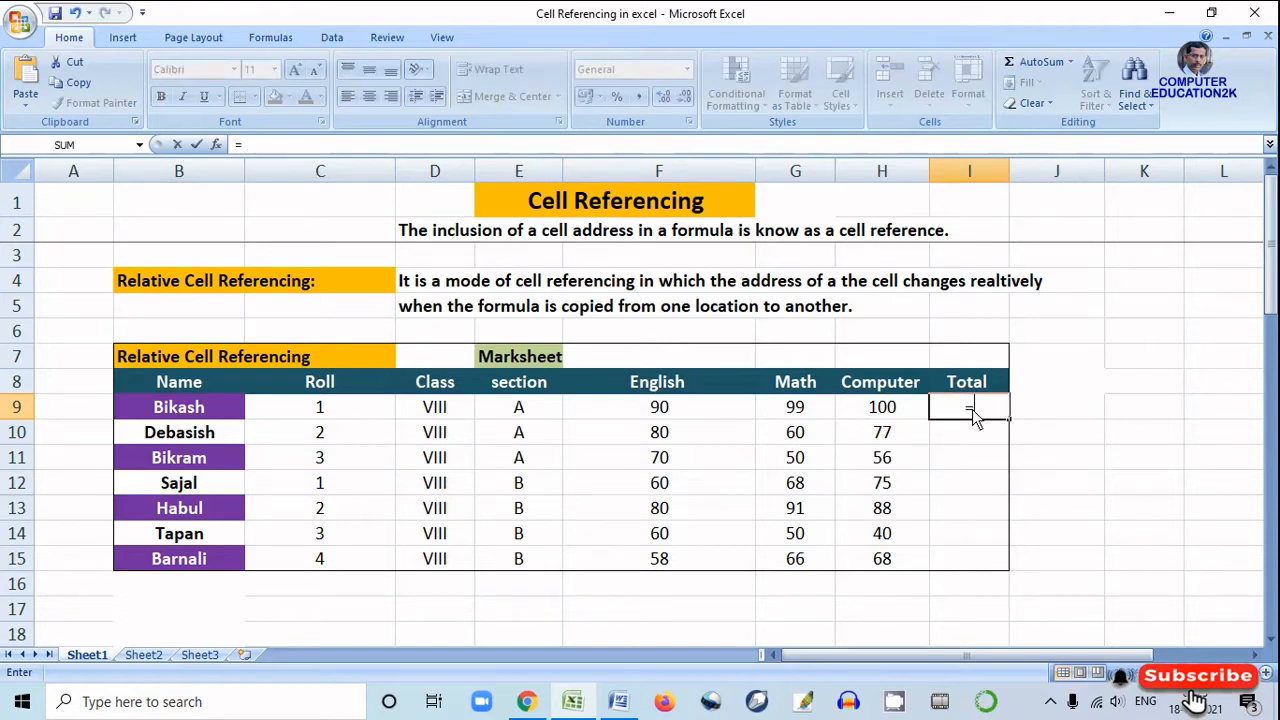
text(su)
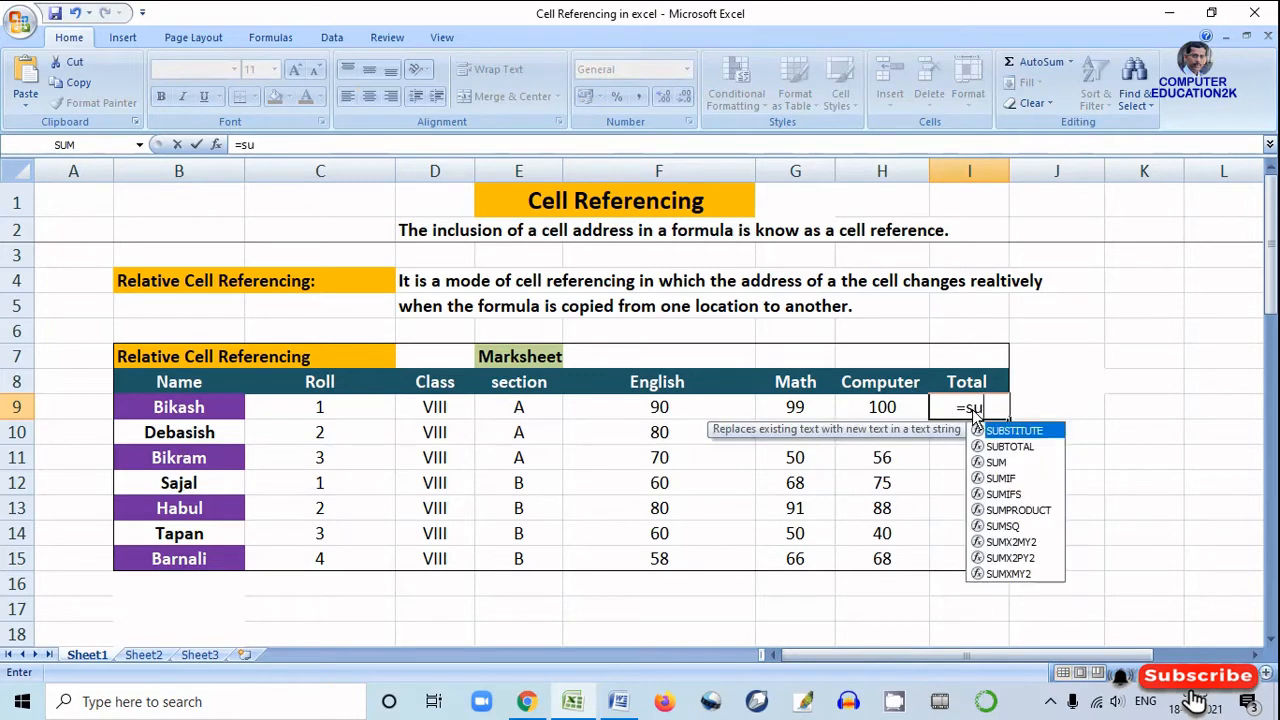
text(m()
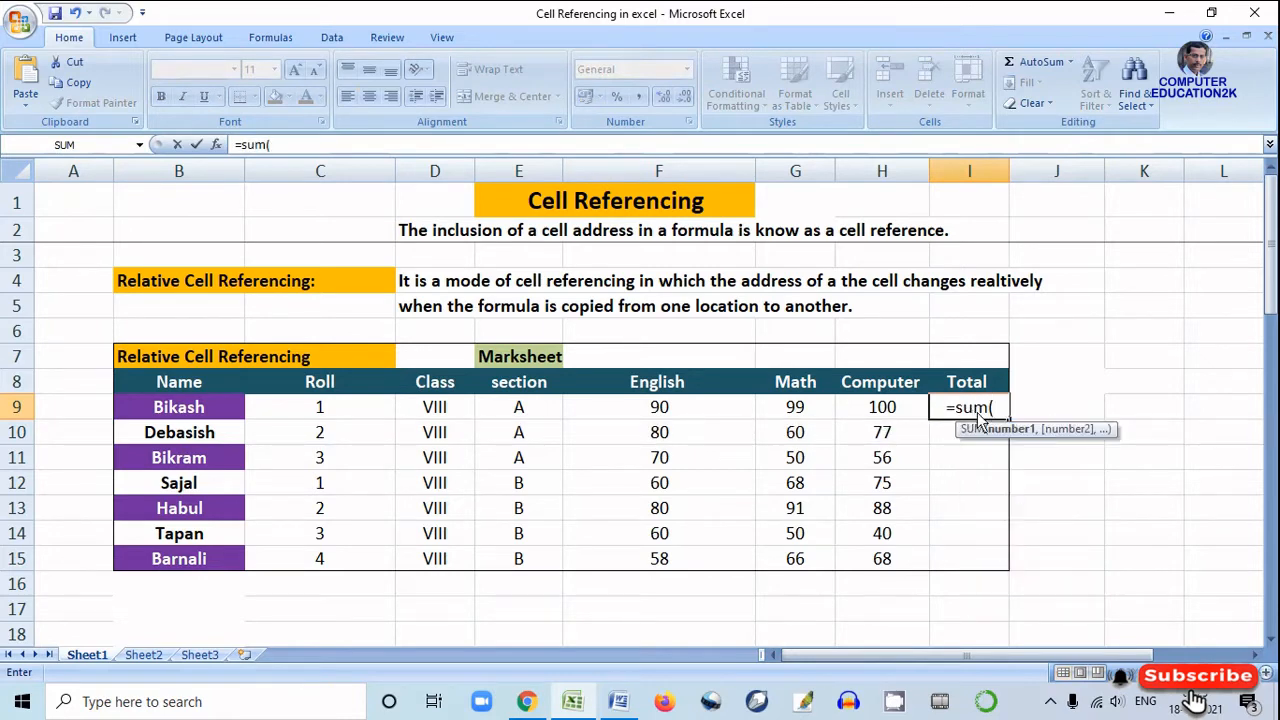
click(664, 415)
drag(718, 420, 857, 414)
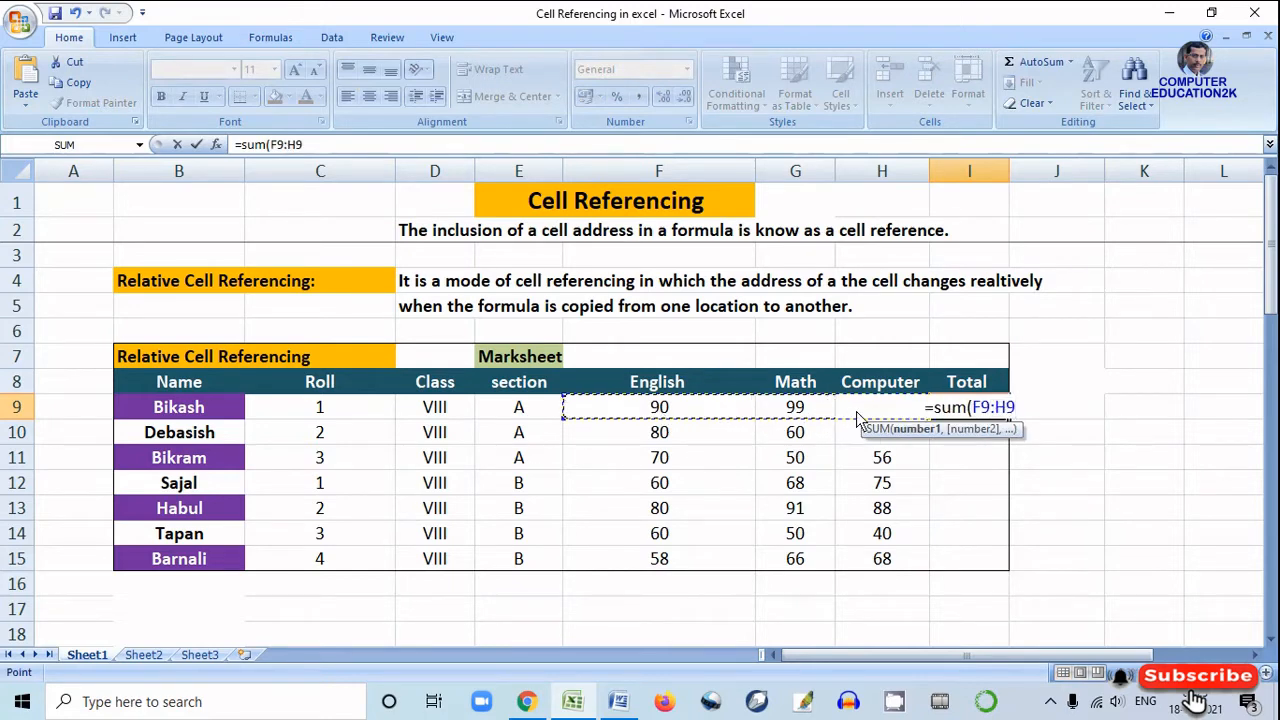
text())
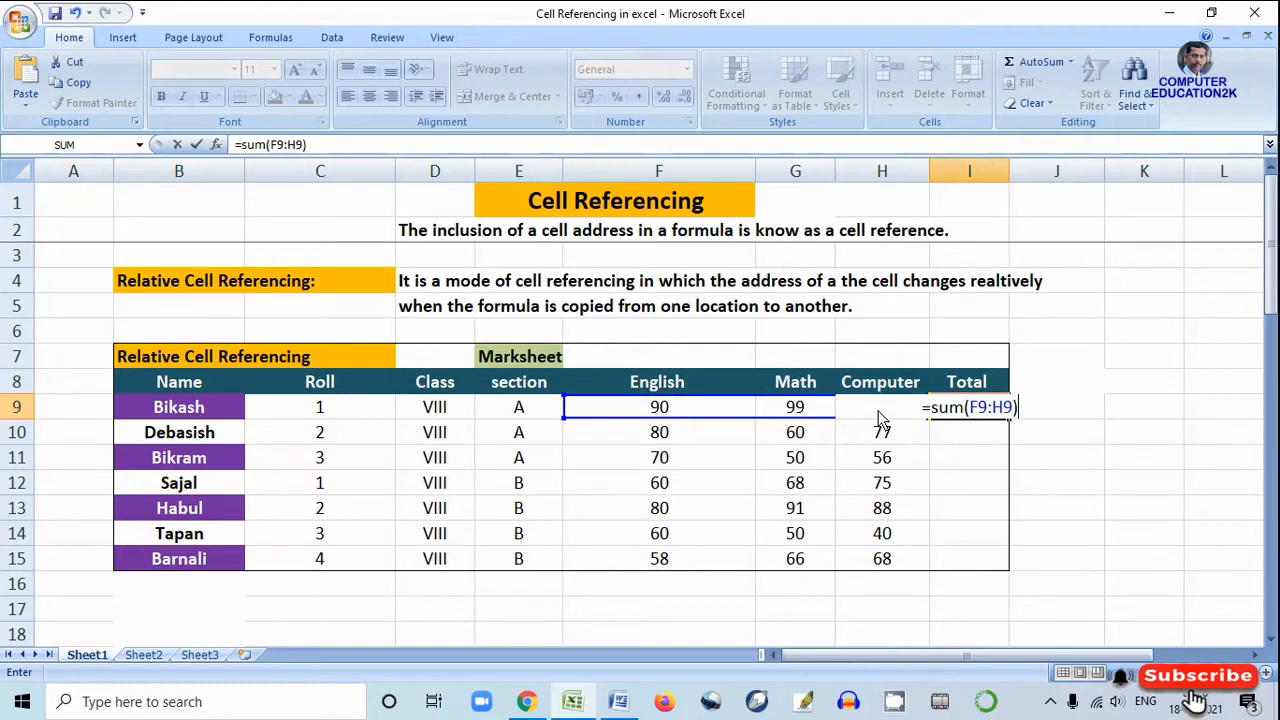
key(Return)
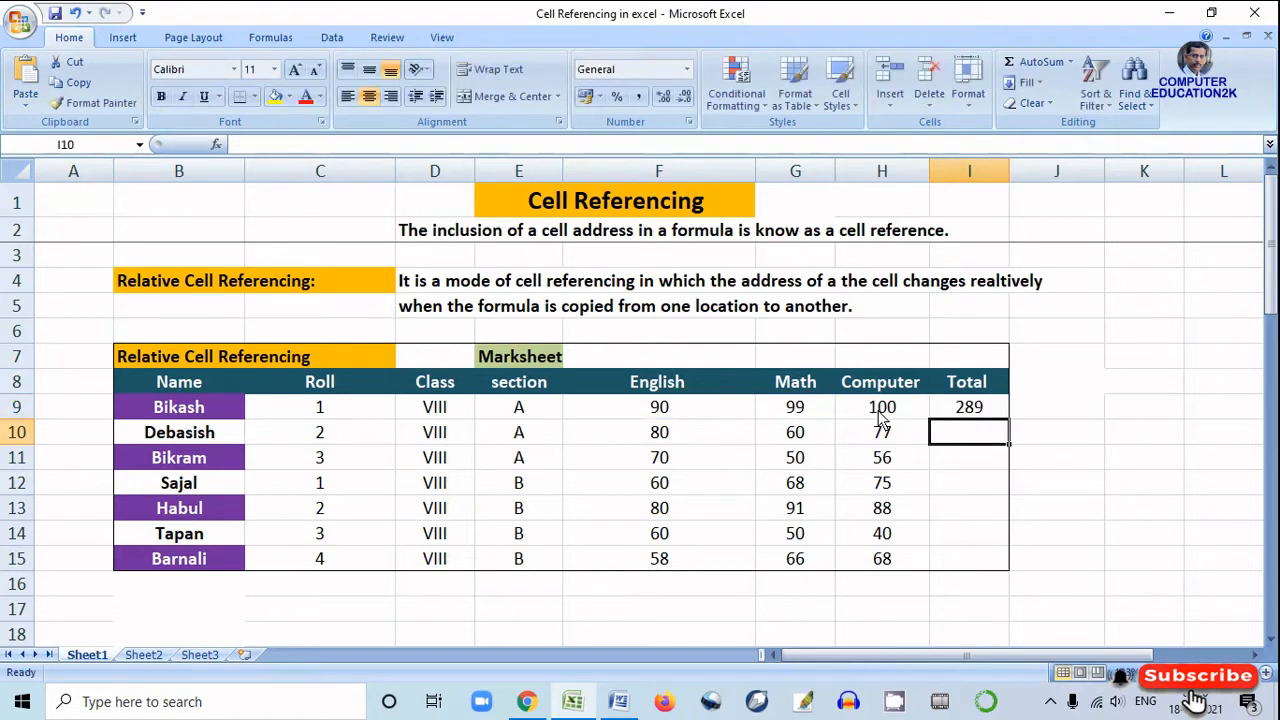
Copy the total formula from I9 down through I15 for the remaining students.
click(975, 412)
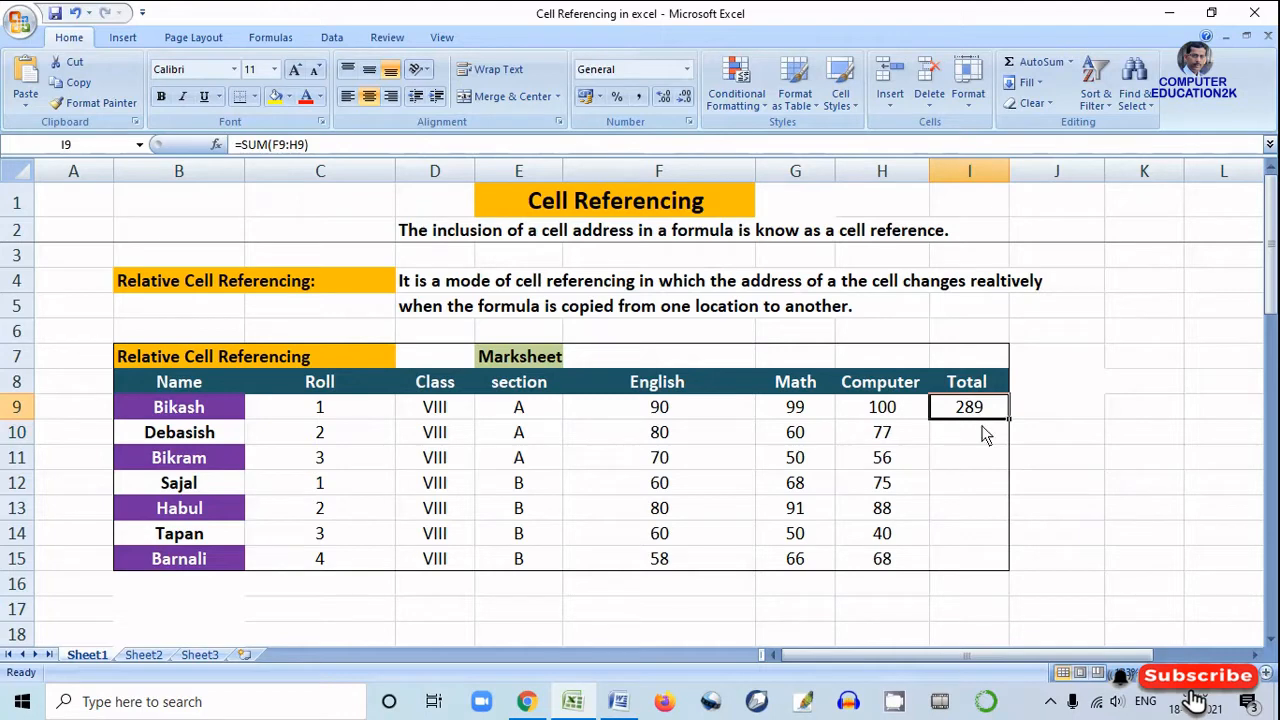
drag(1013, 428, 1003, 568)
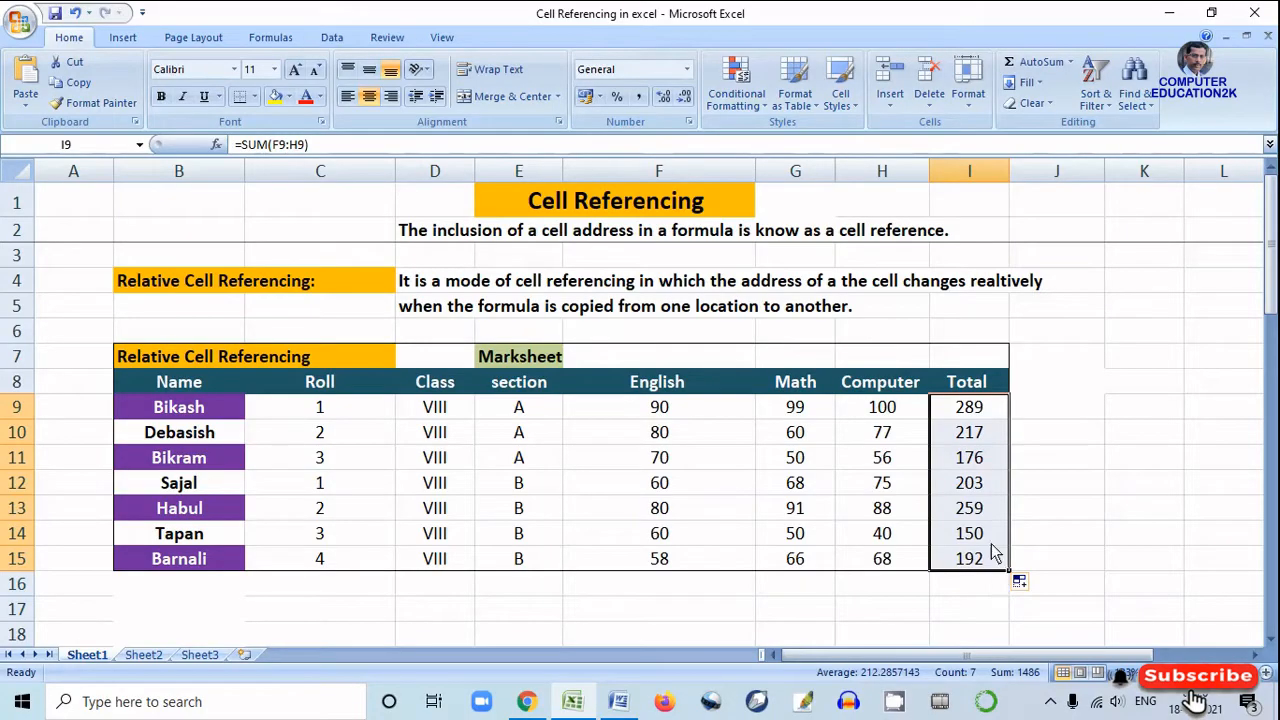
Compare the row references in the Total formulas of cells I9 through I13.
click(986, 416)
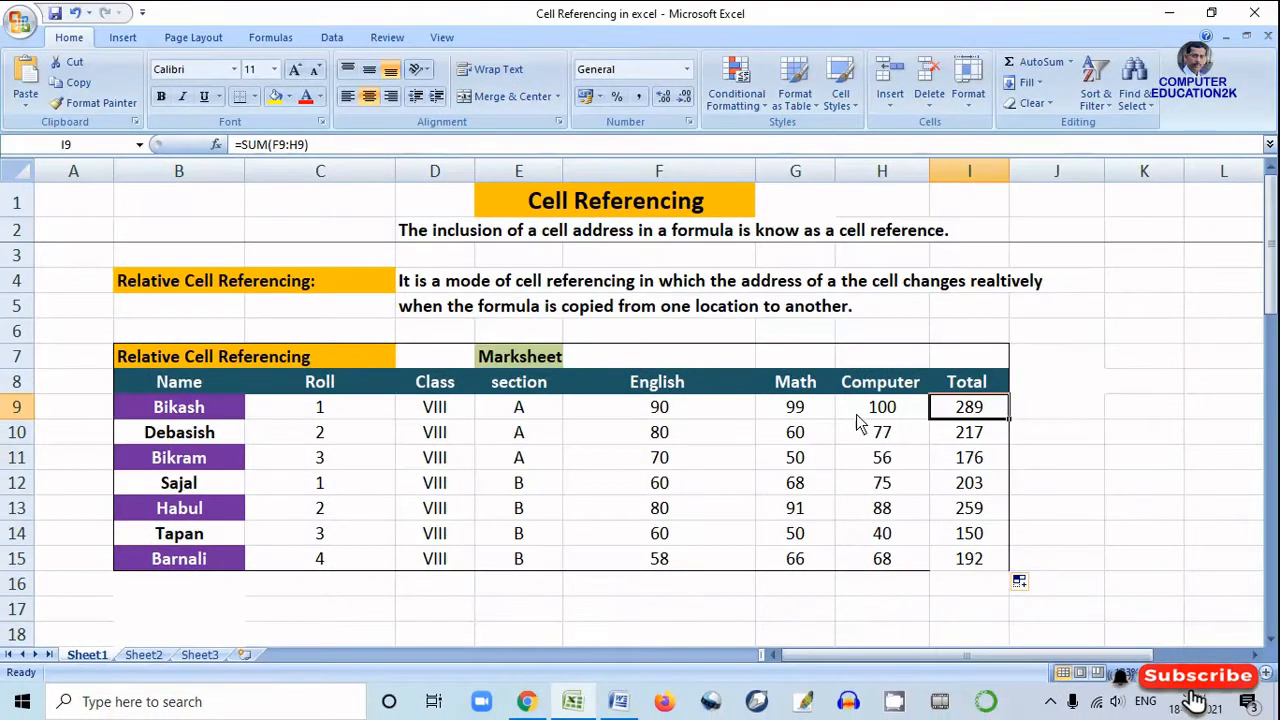
click(978, 440)
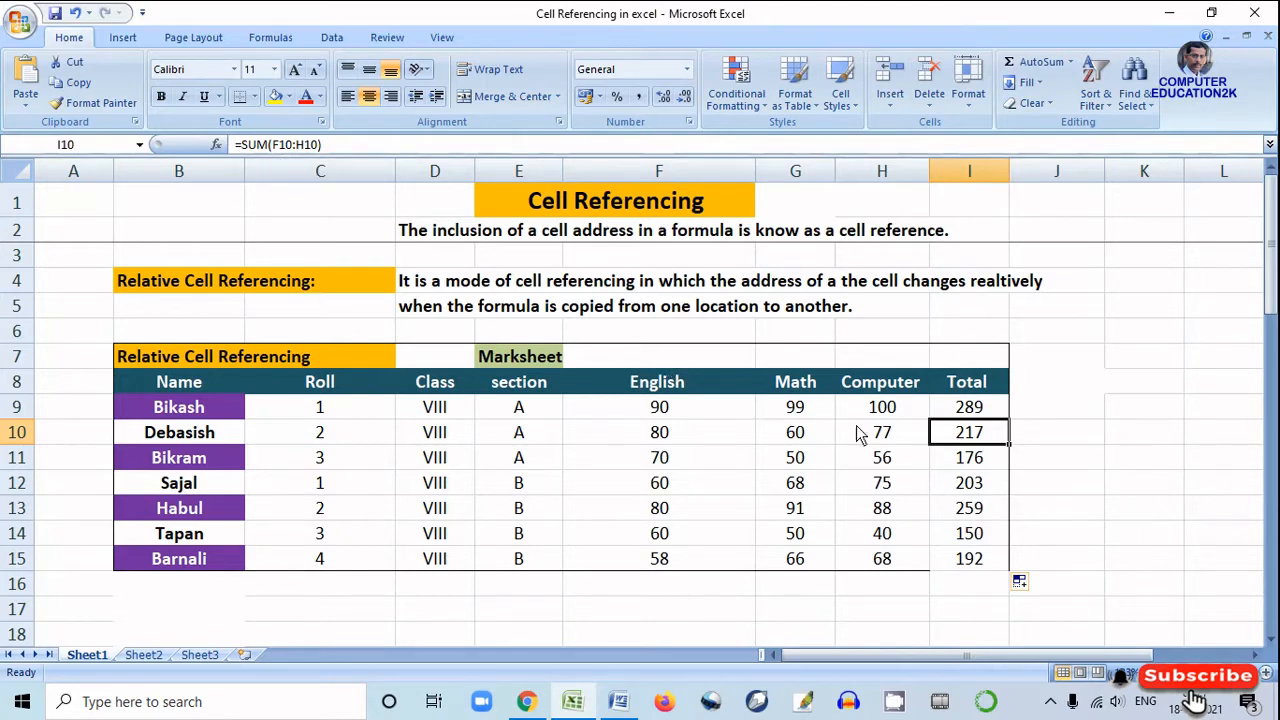
click(970, 466)
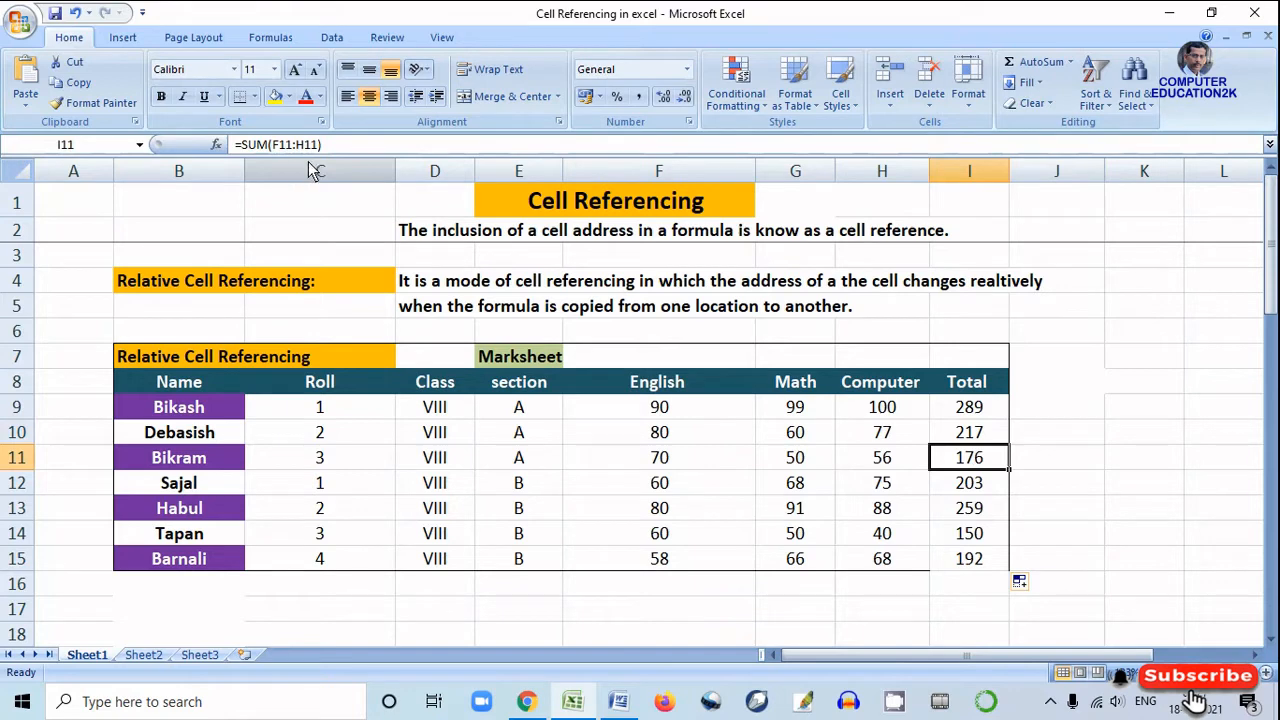
click(986, 490)
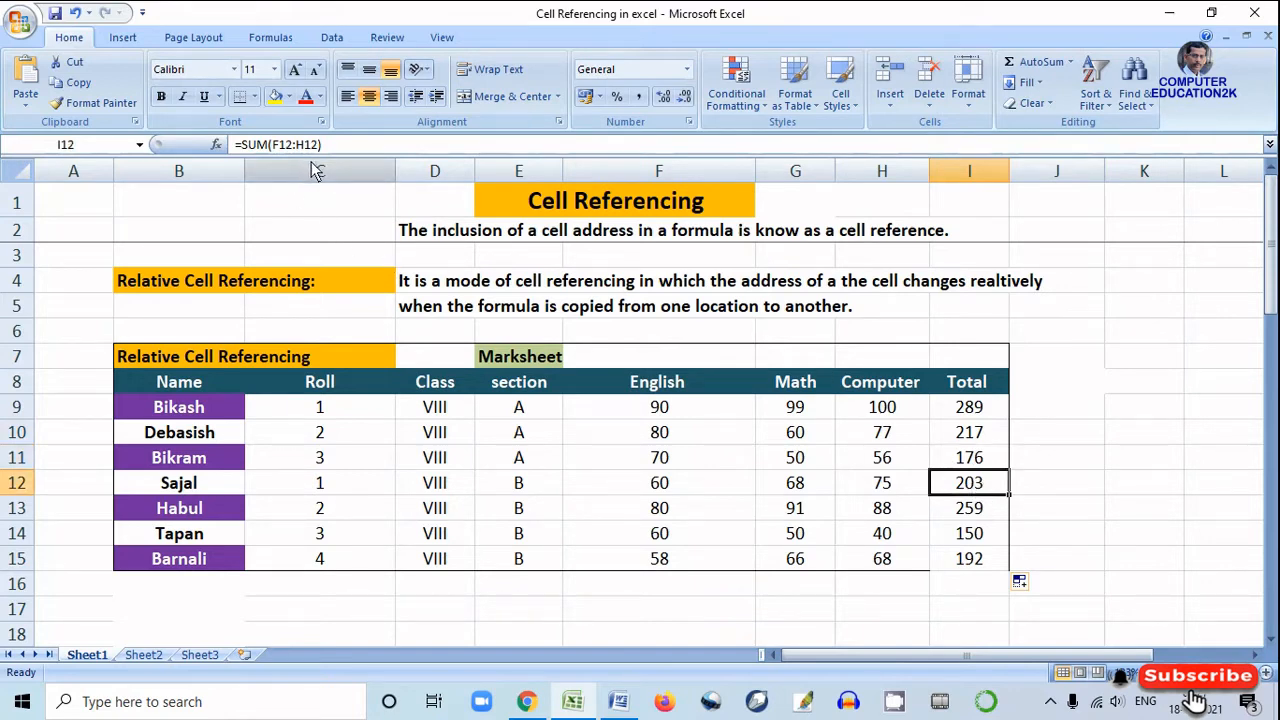
click(982, 513)
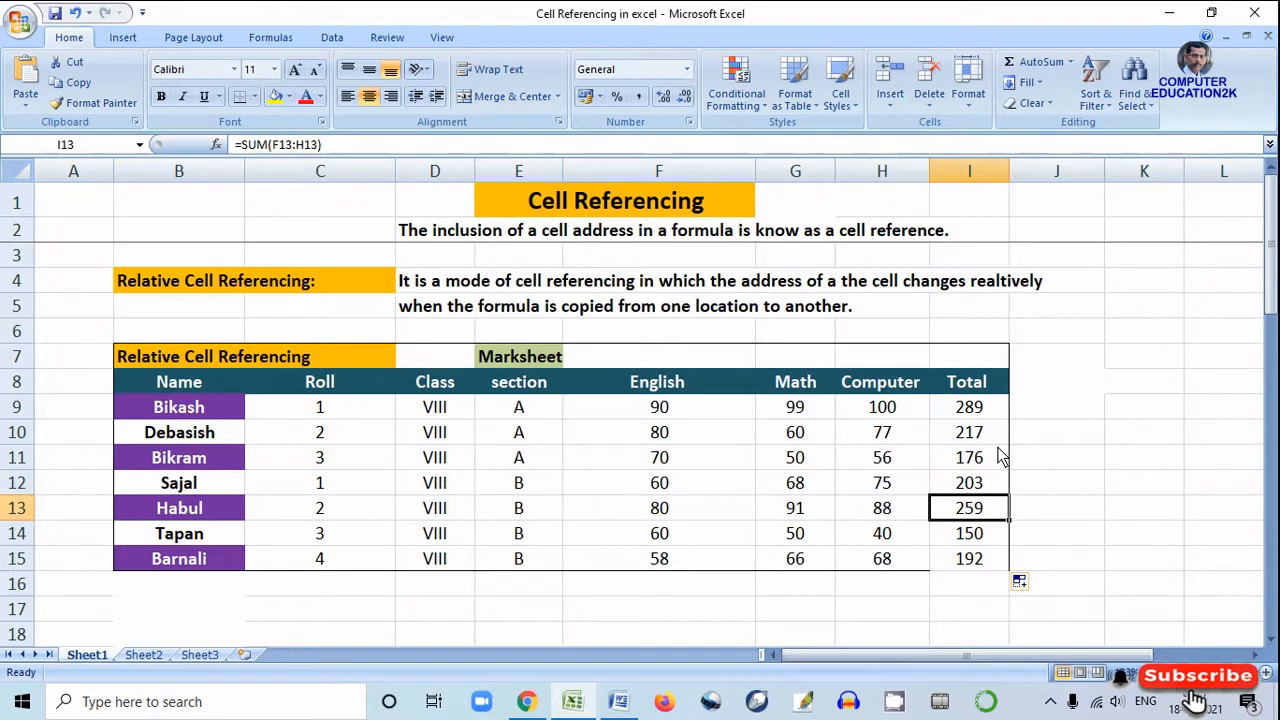
Repeat the fill of the I9 total formula down to I15.
click(980, 416)
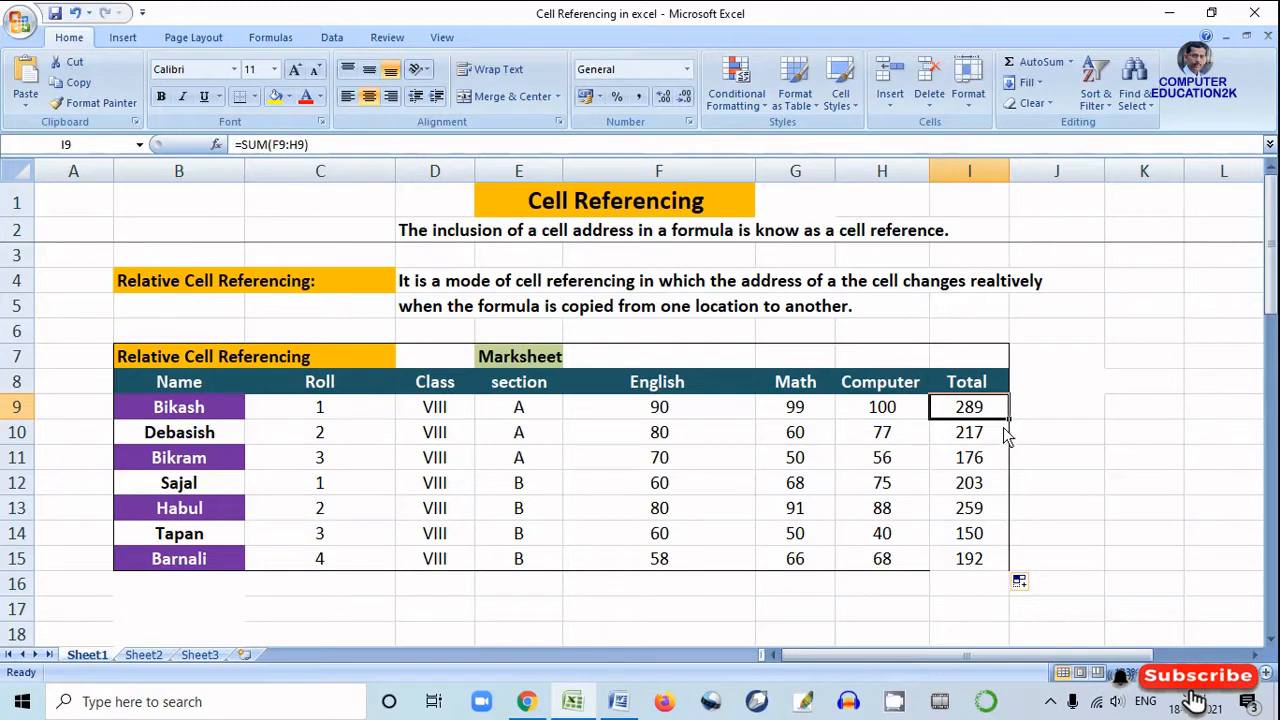
drag(1010, 421, 1013, 572)
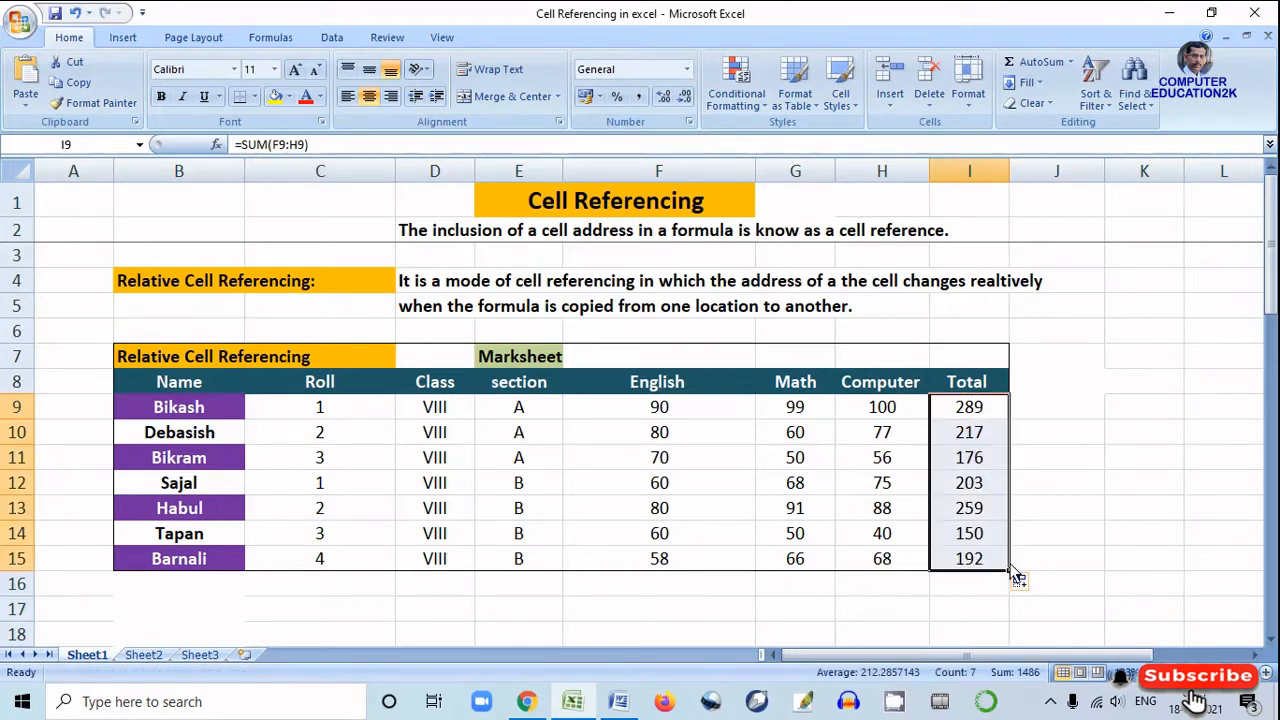
Inspect the copied Total formulas one by one from I10 to I15 for their relative references.
click(994, 446)
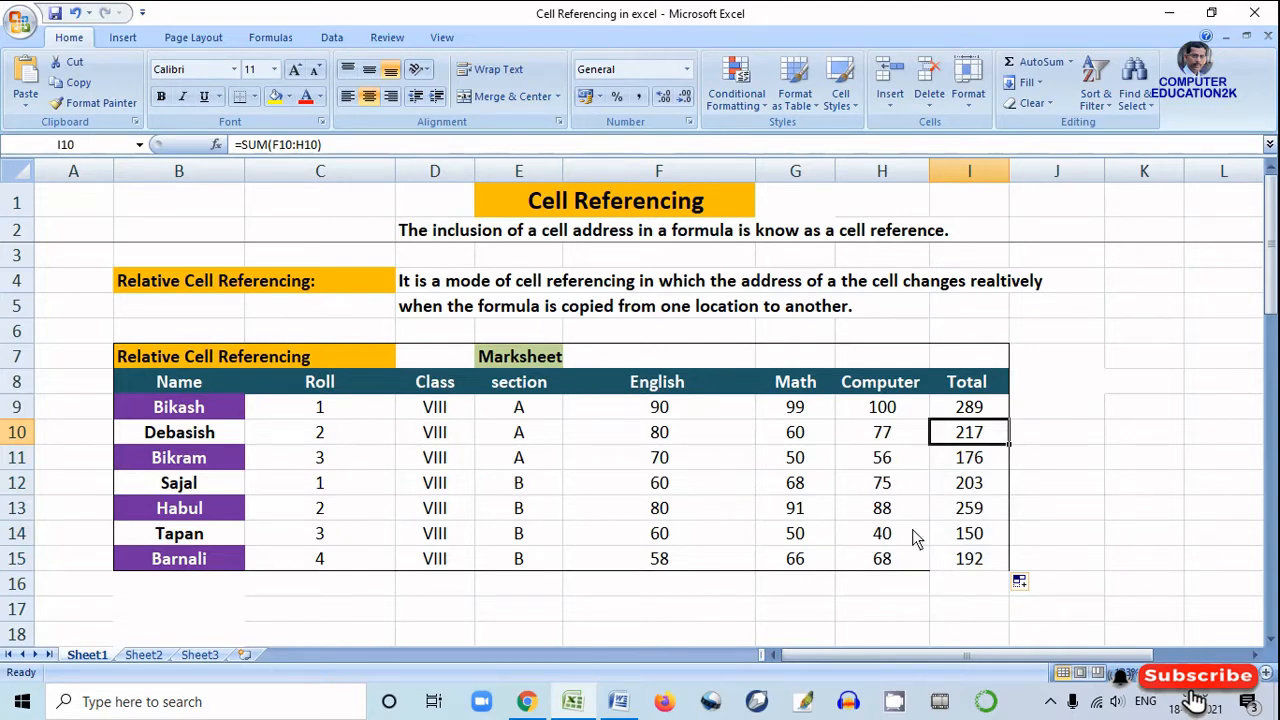
click(985, 458)
click(987, 483)
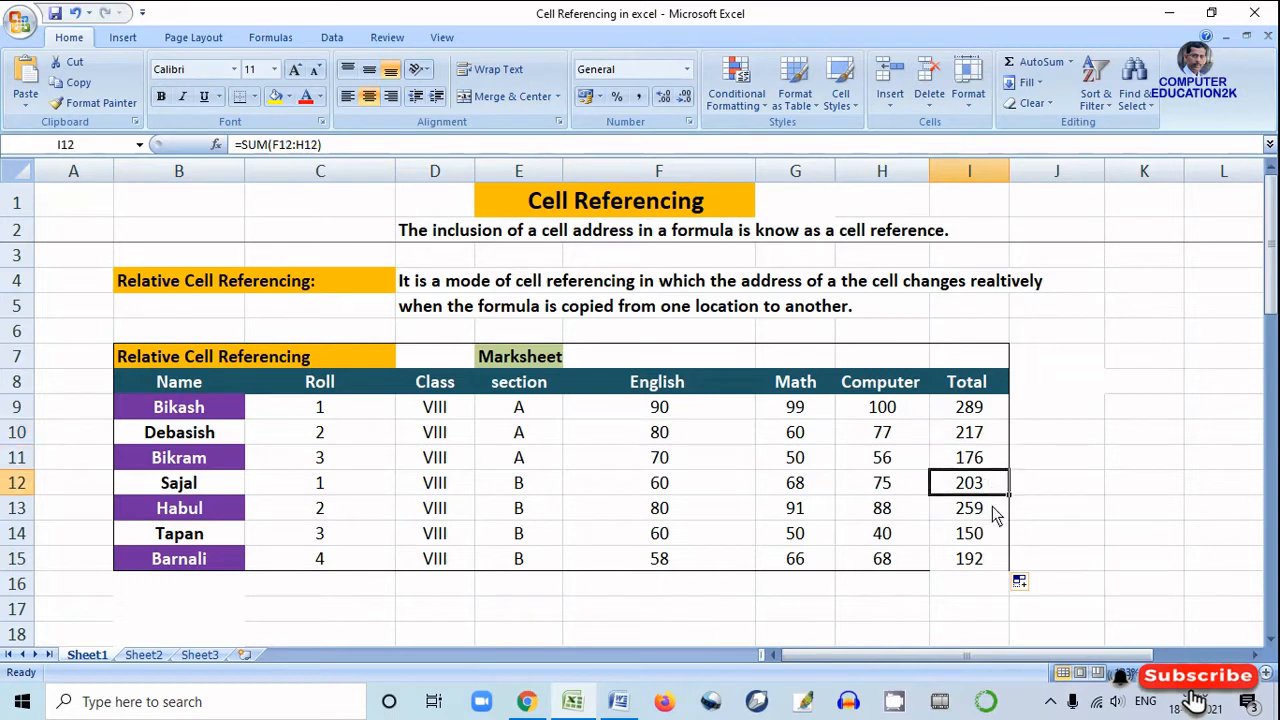
click(993, 510)
click(989, 537)
click(988, 564)
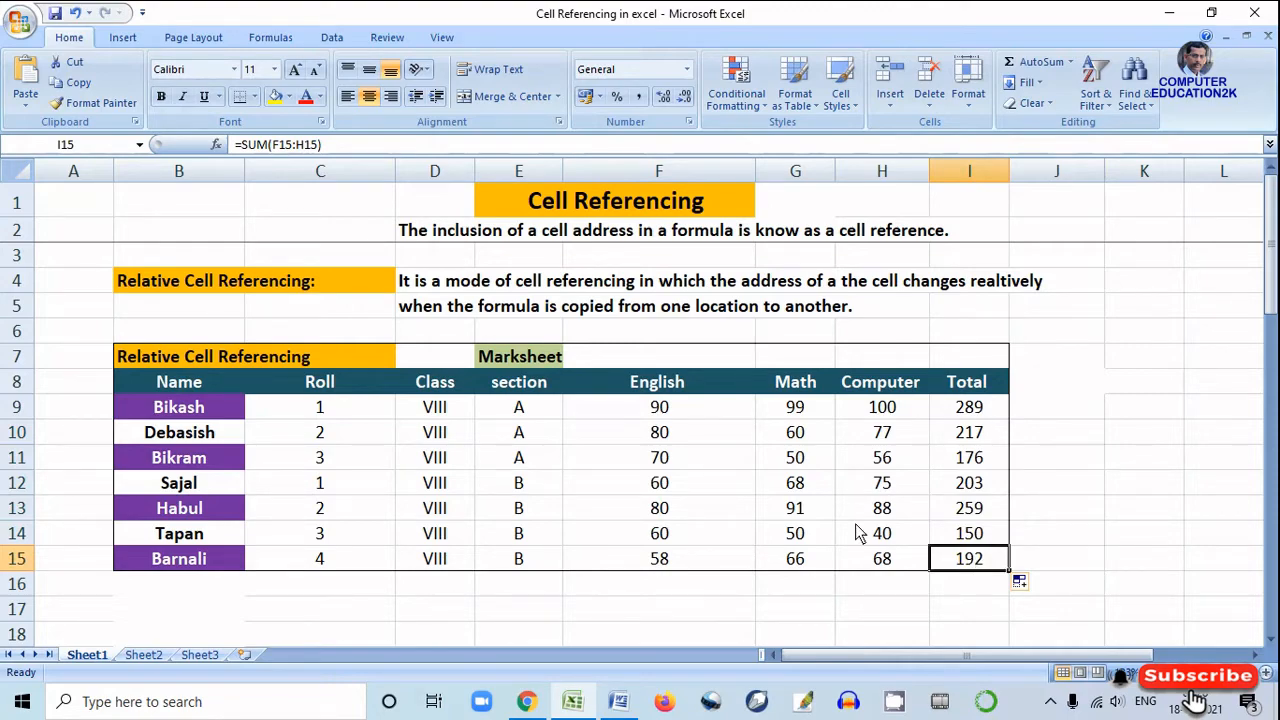
Review the Absolute Cell Referencing table's first-row principle, rate, time and simple interest cells.
scroll(678, 485, down, 6)
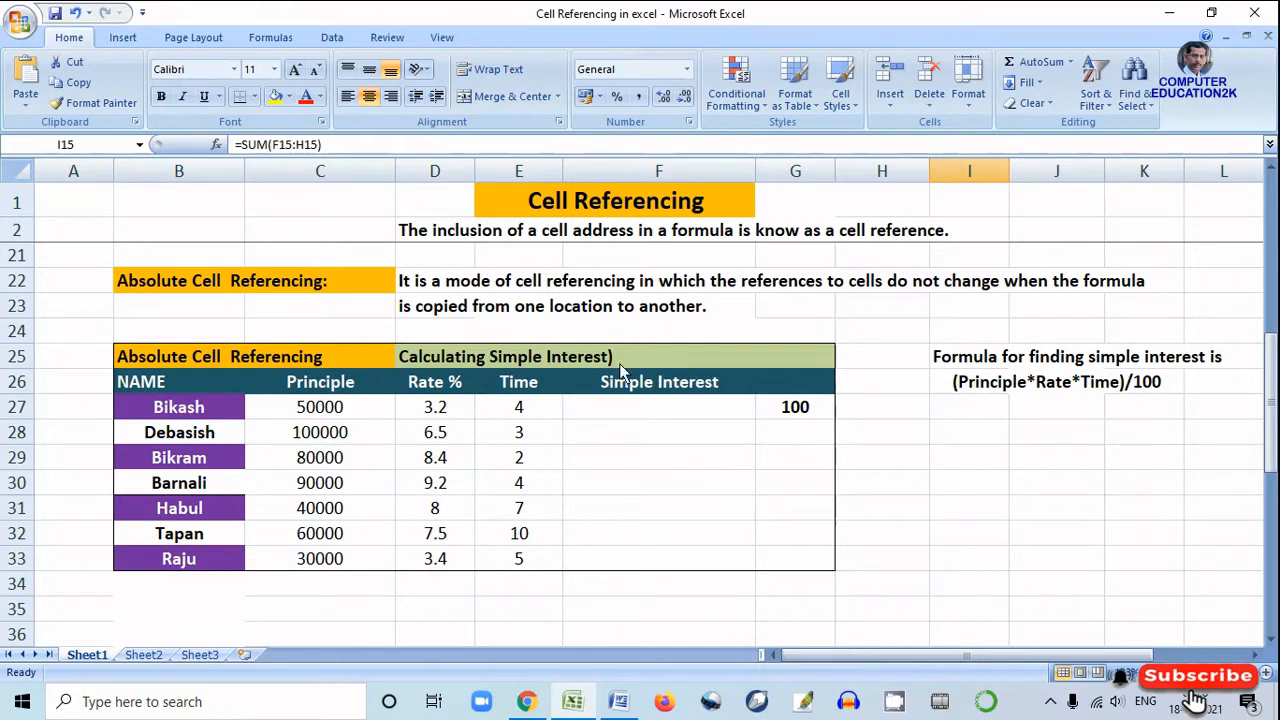
click(385, 436)
click(518, 410)
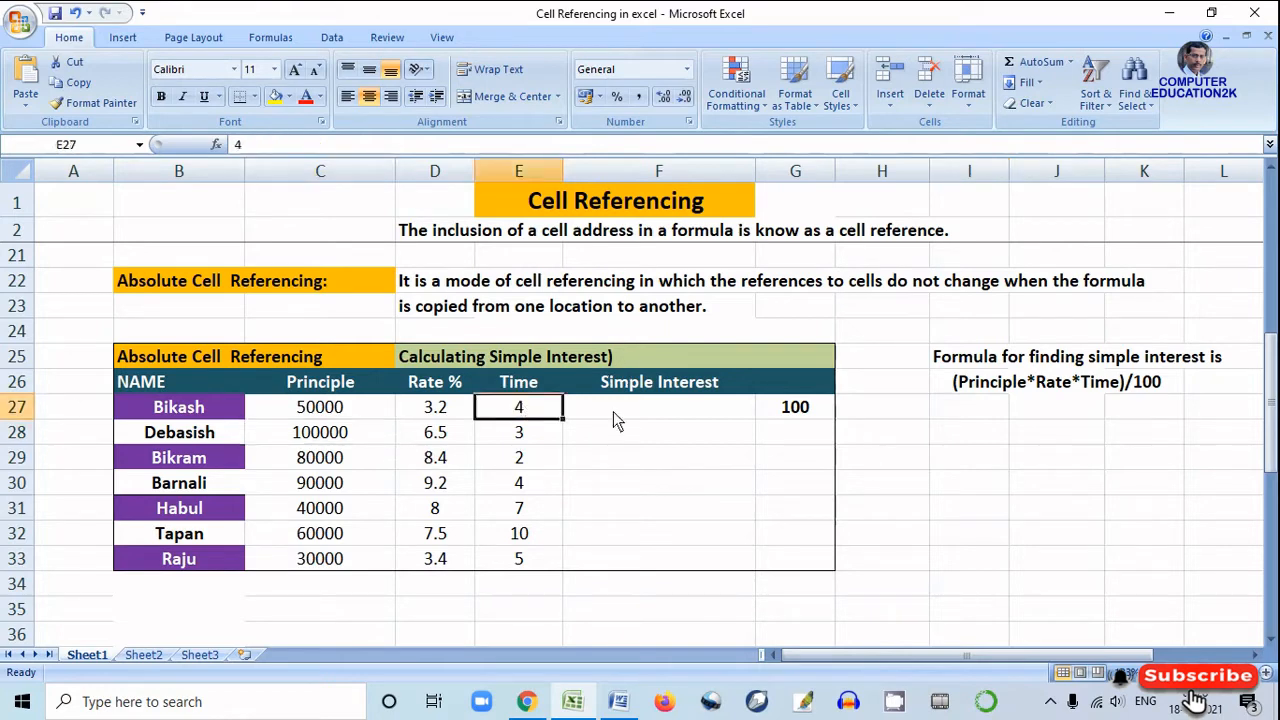
click(631, 418)
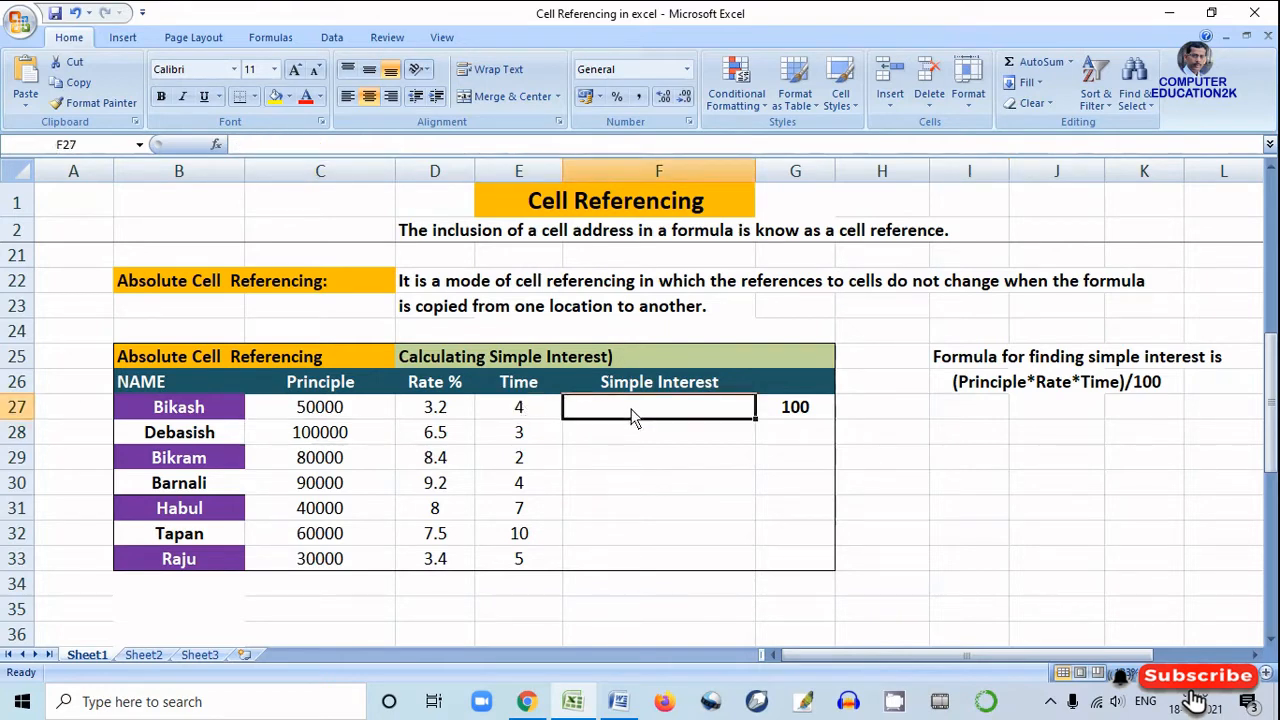
click(350, 410)
click(438, 418)
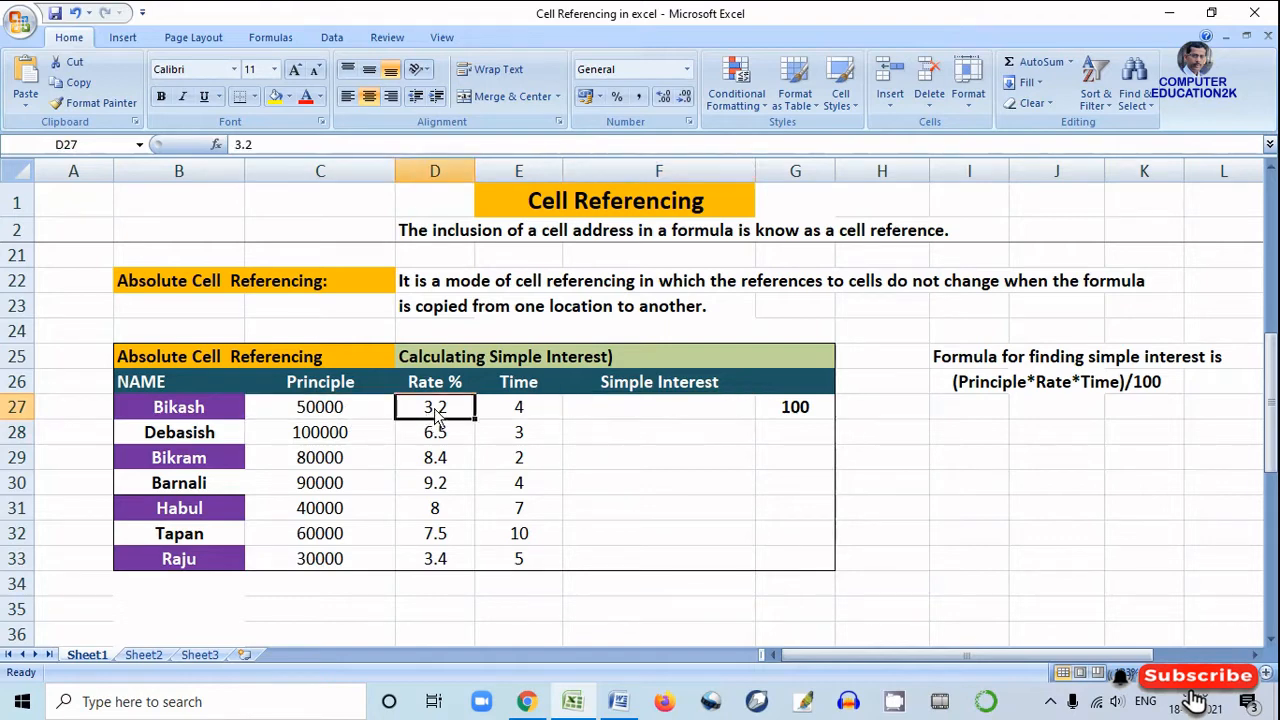
Review the simple interest formula note beside the table against the first row's principle, rate and time cells.
click(508, 418)
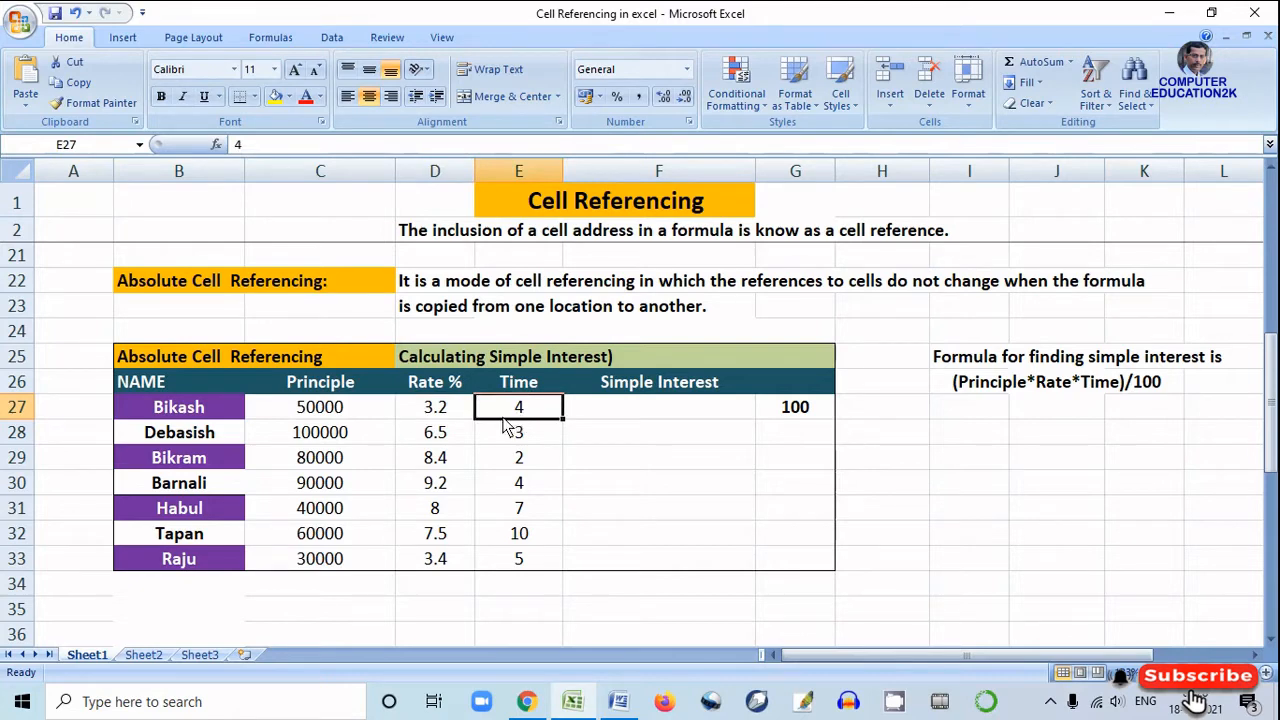
click(995, 387)
click(1064, 386)
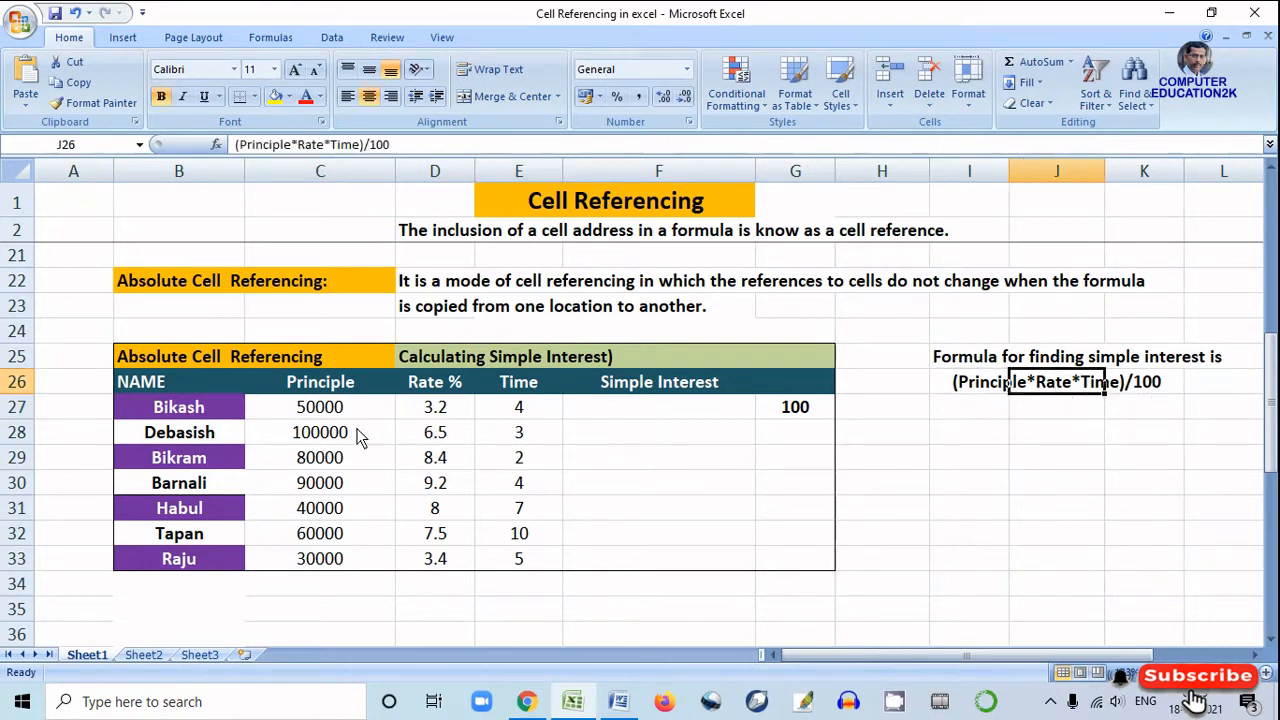
click(328, 416)
click(437, 415)
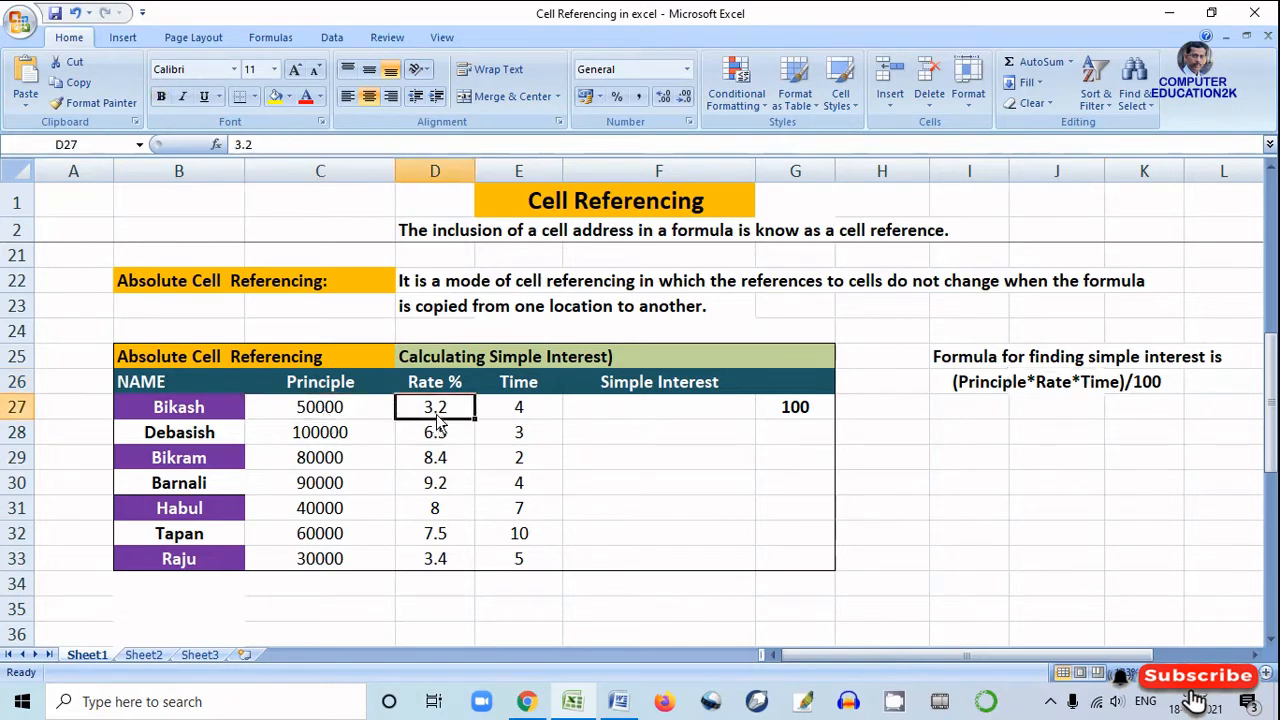
click(515, 416)
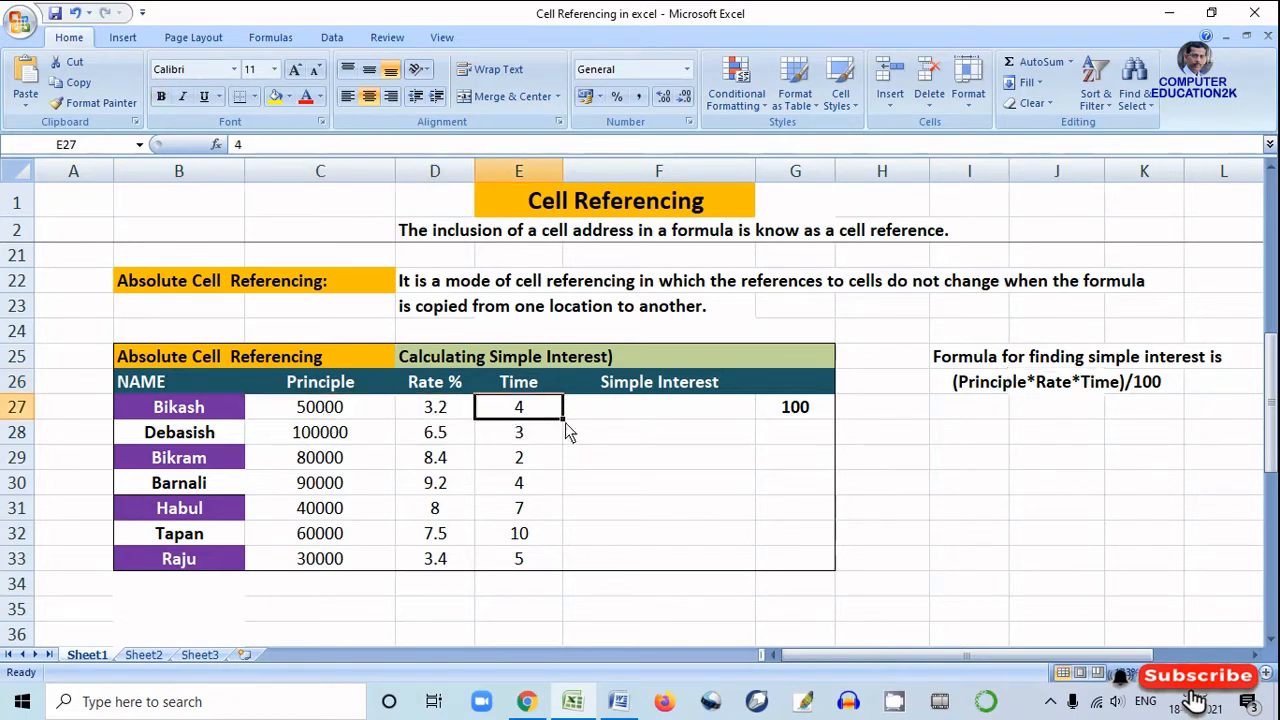
Enter the simple interest formula =(C27*D27*E27)/G27 in cell F27.
click(660, 417)
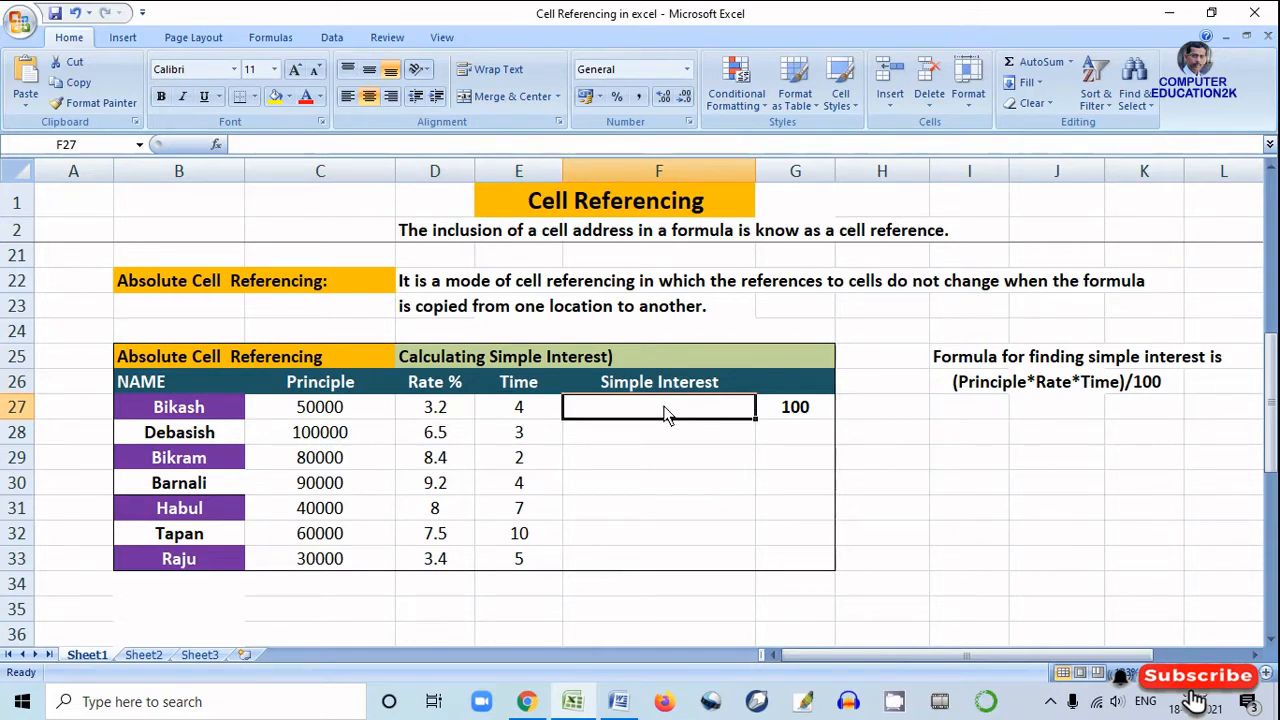
text(=)
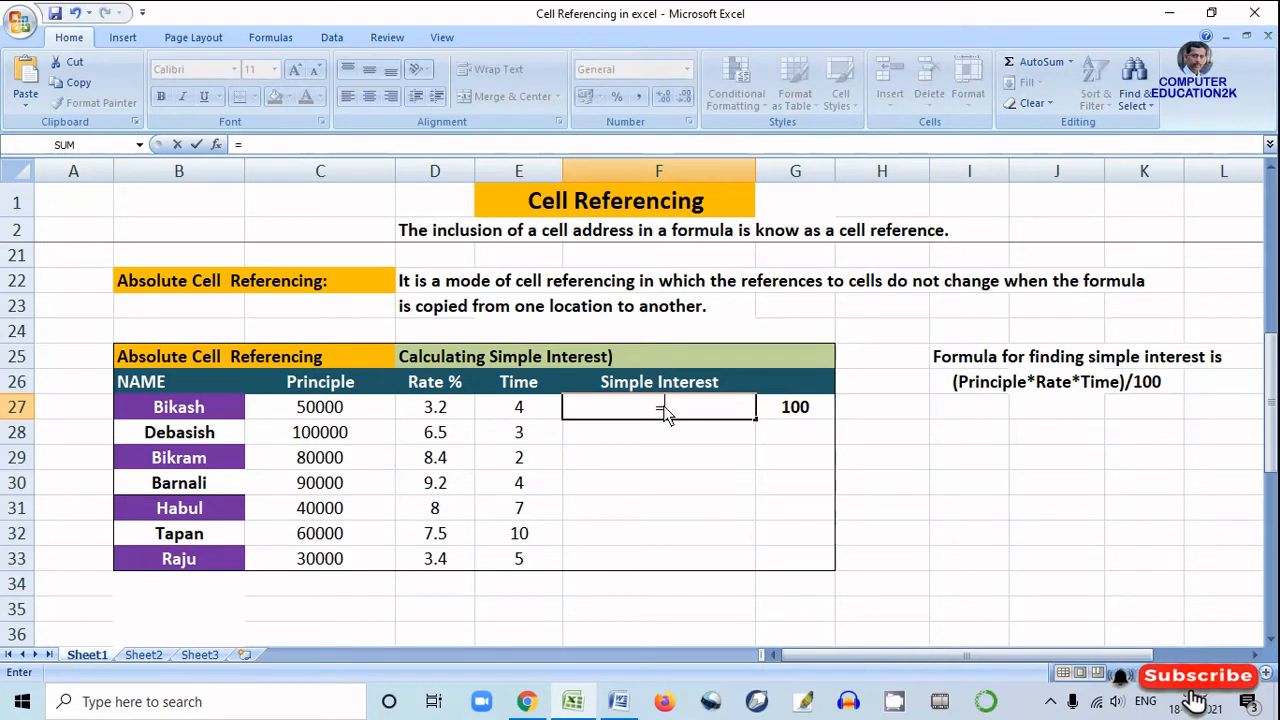
text(()
click(343, 409)
text(*)
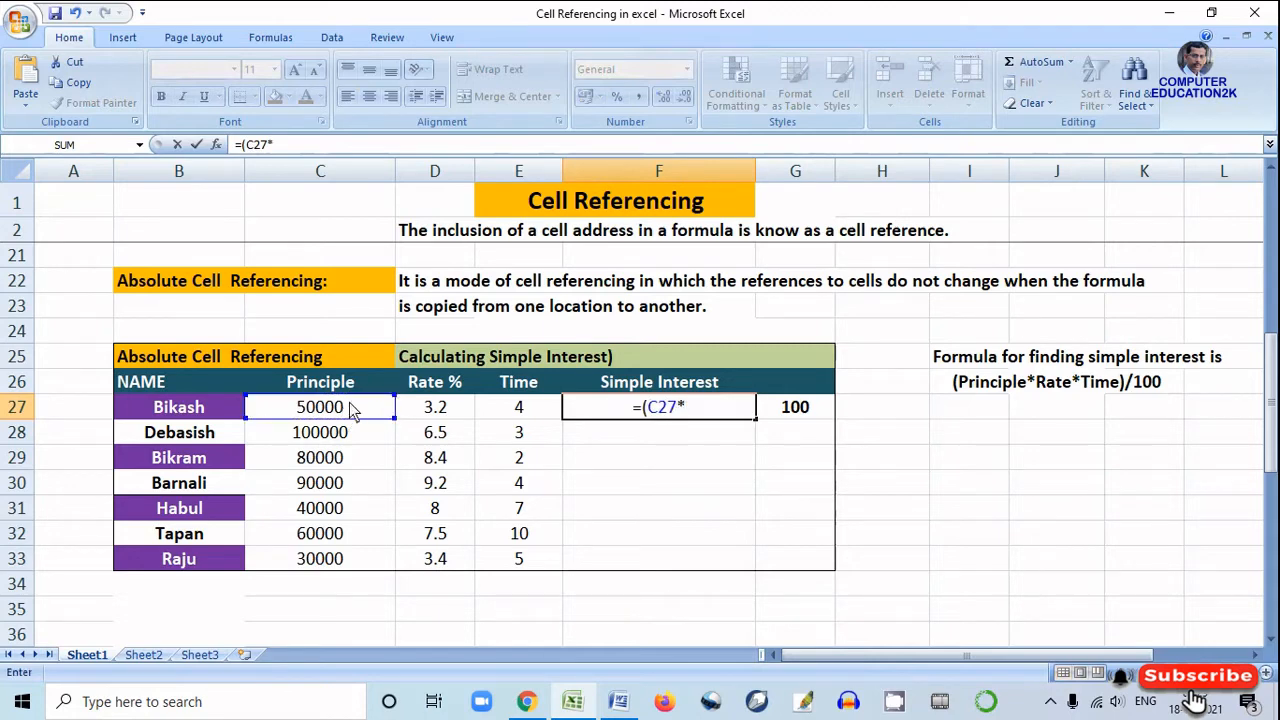
click(423, 412)
text(*)
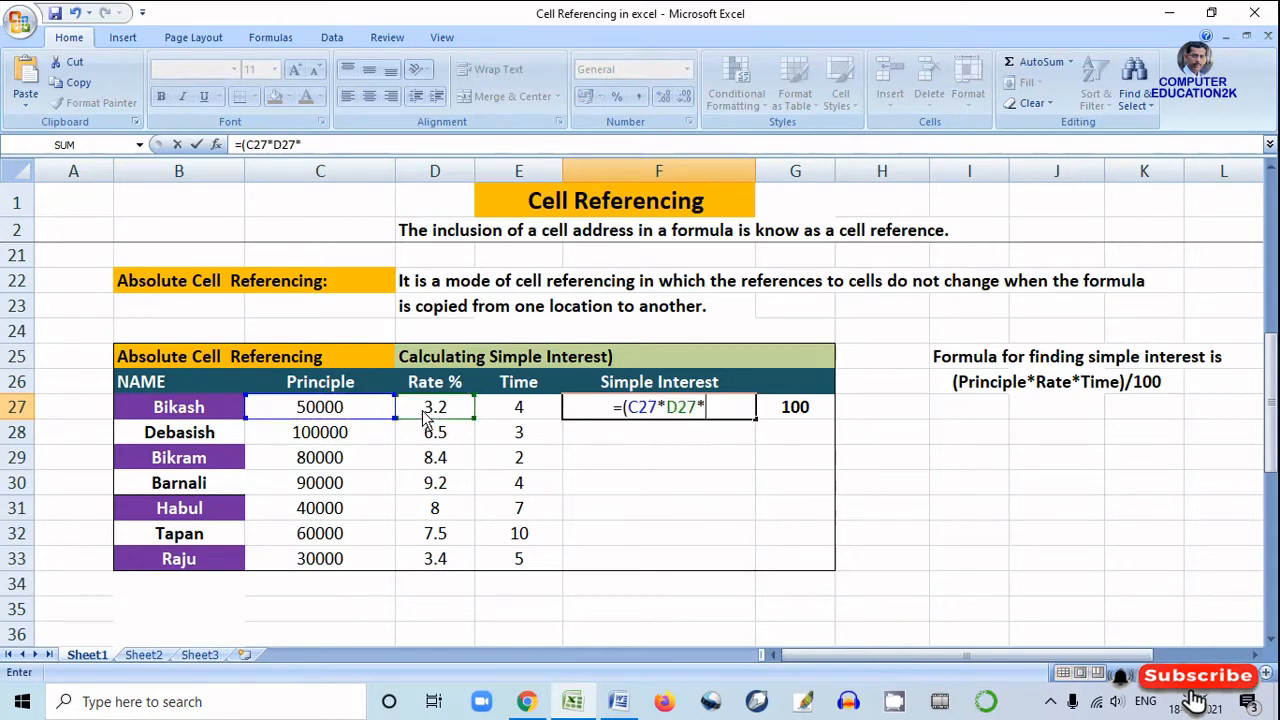
click(512, 414)
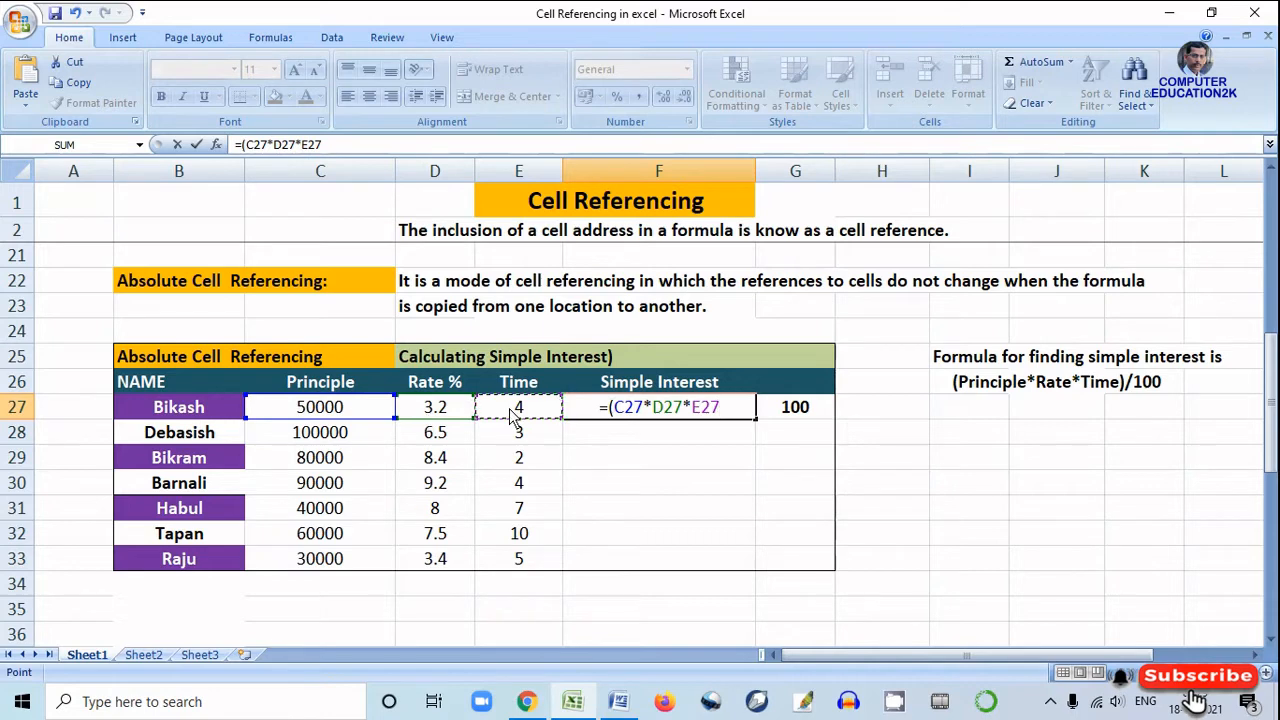
text()/)
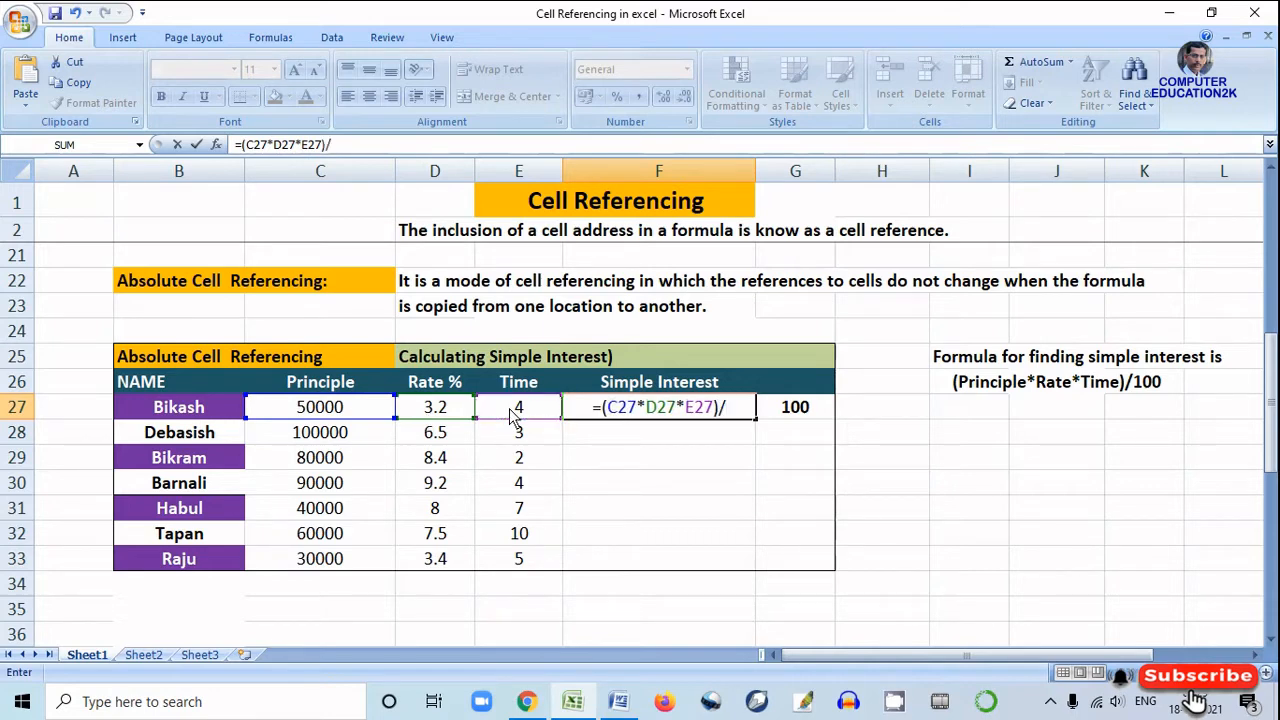
click(800, 414)
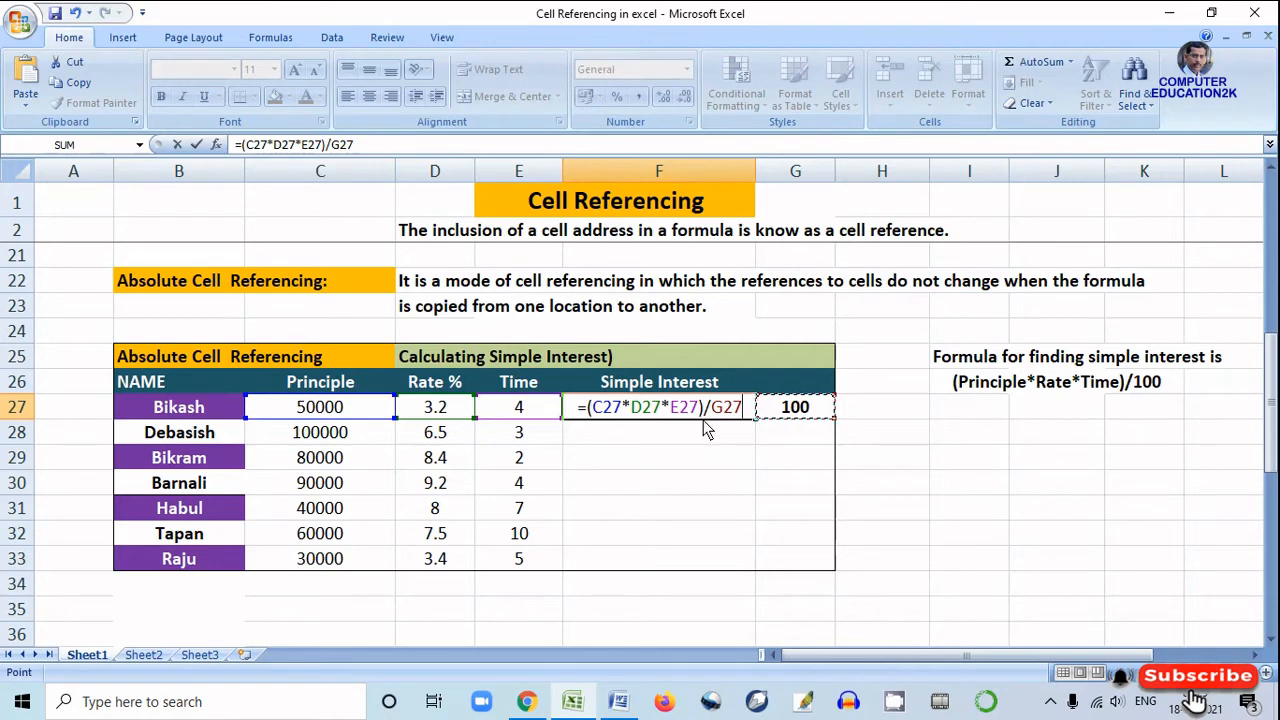
key(Return)
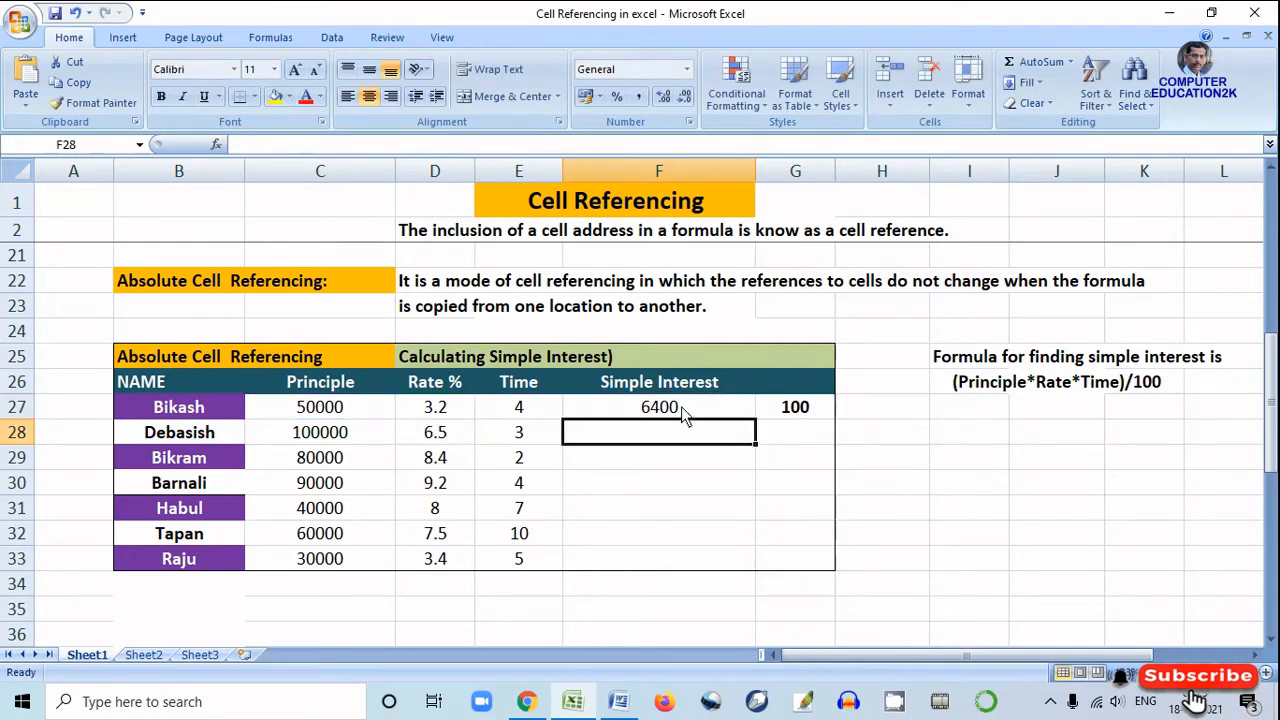
Fill the F27 simple interest formula down to F33 and check the copied formula in each row.
click(630, 415)
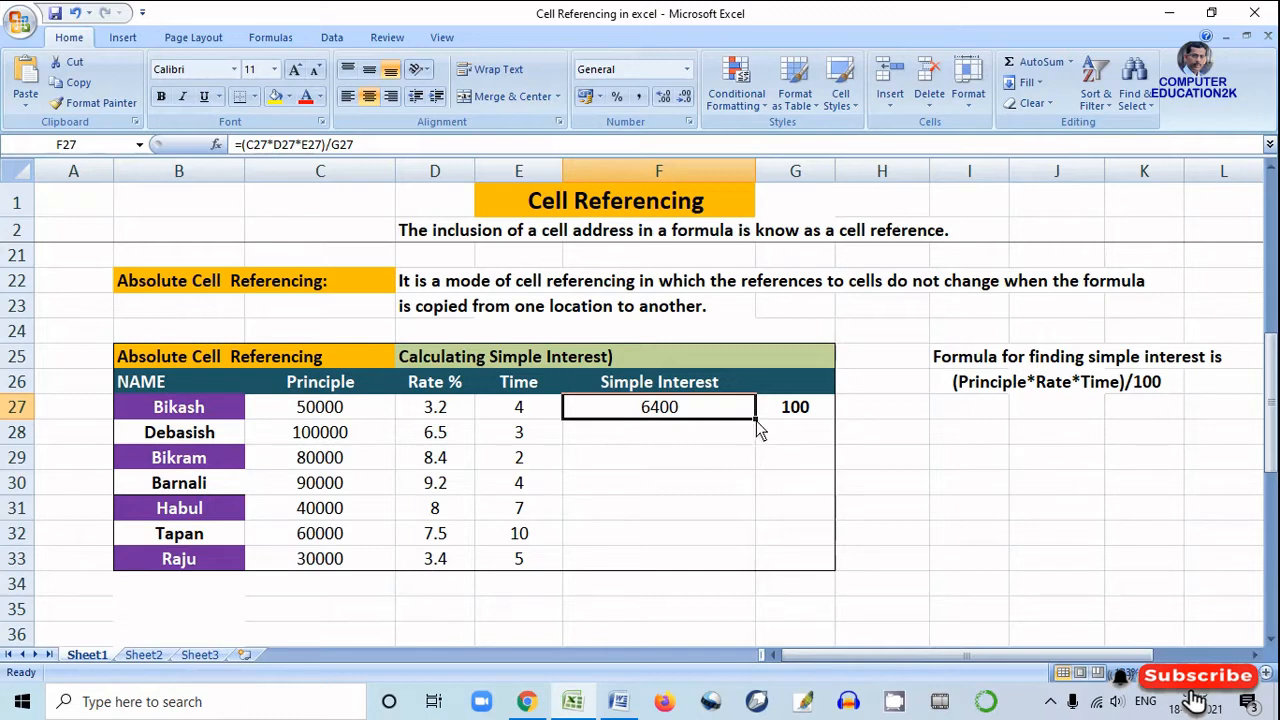
drag(758, 424, 758, 562)
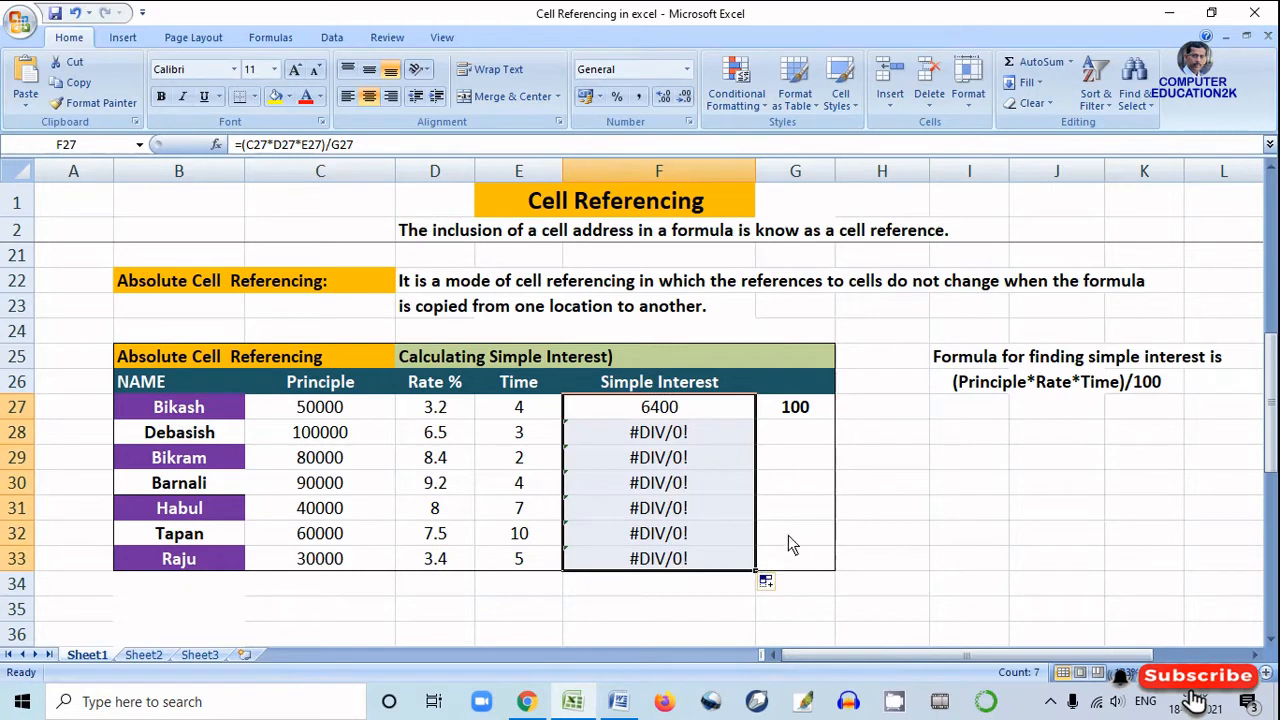
click(699, 438)
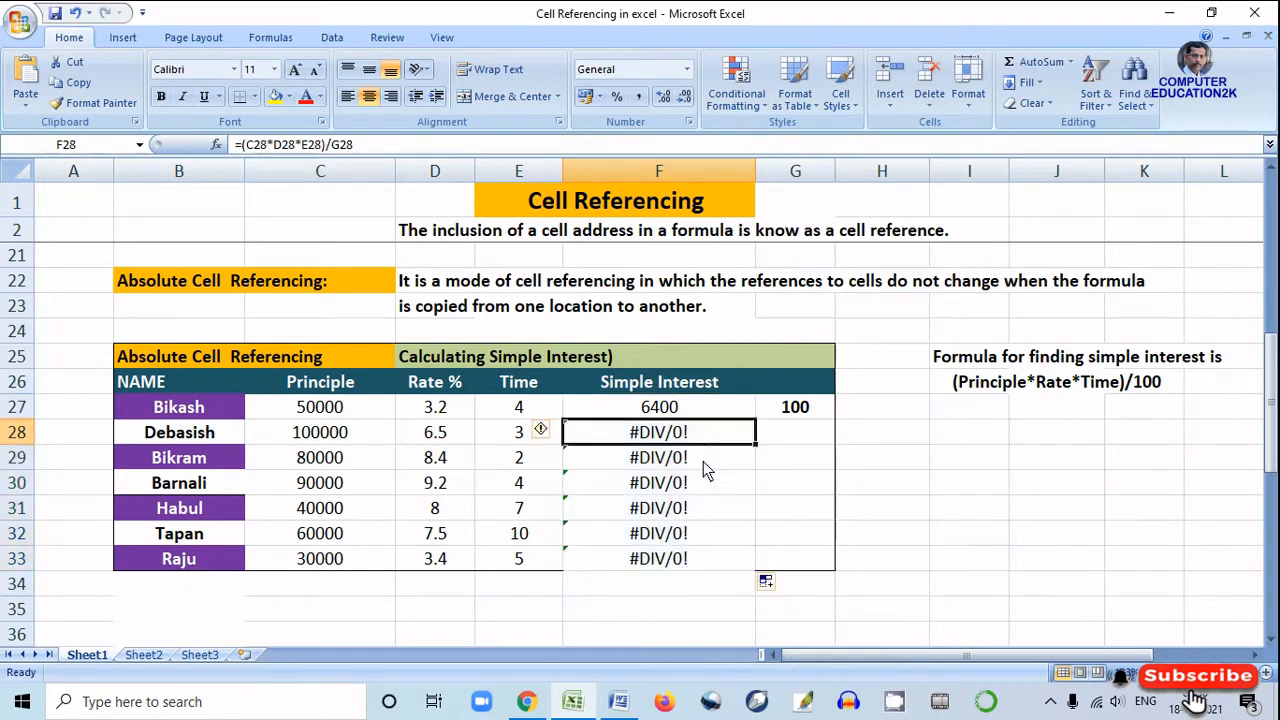
click(703, 461)
click(701, 484)
click(698, 510)
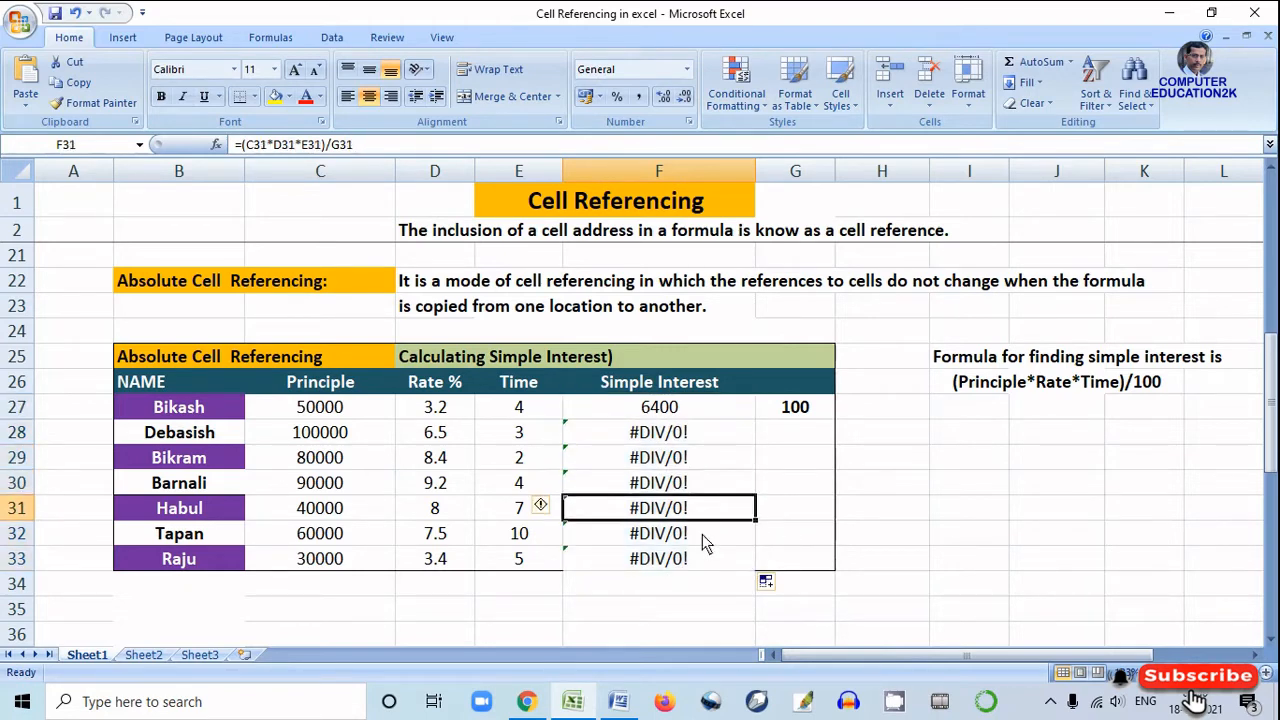
click(702, 534)
click(706, 560)
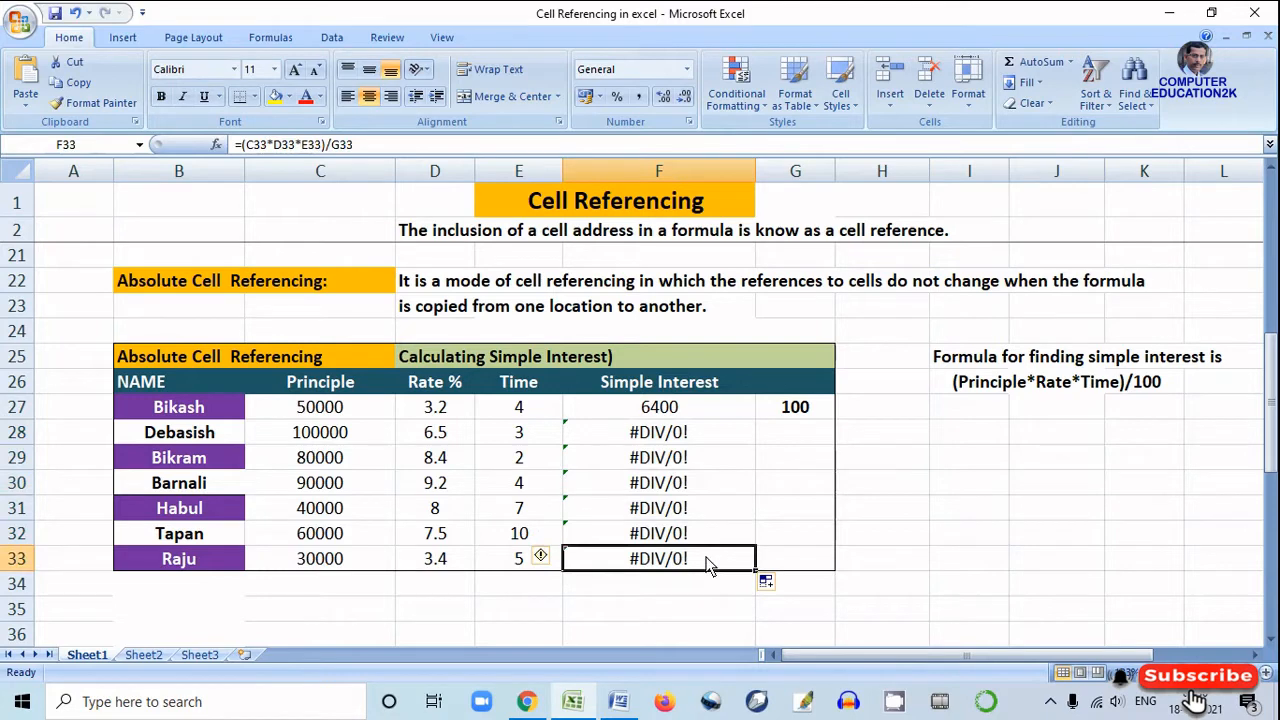
Compare the divisor references of the Simple Interest formulas in F27 through F32.
click(688, 438)
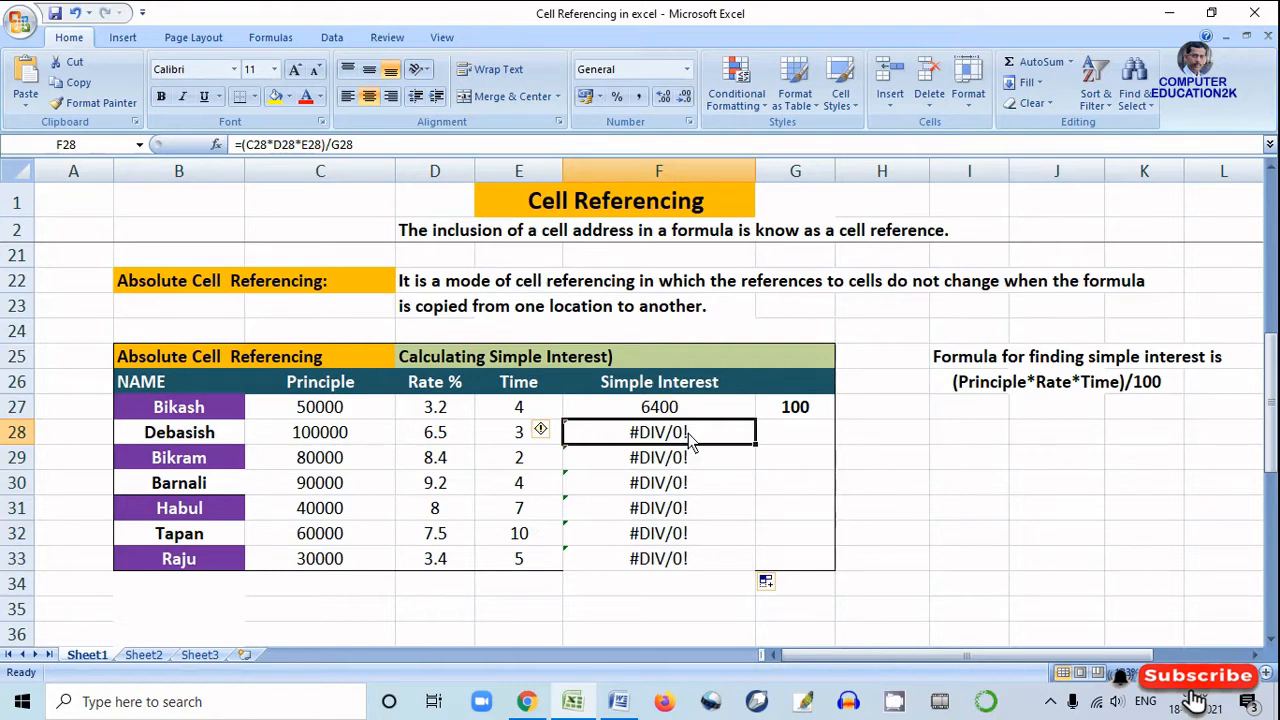
click(694, 458)
click(697, 485)
click(702, 508)
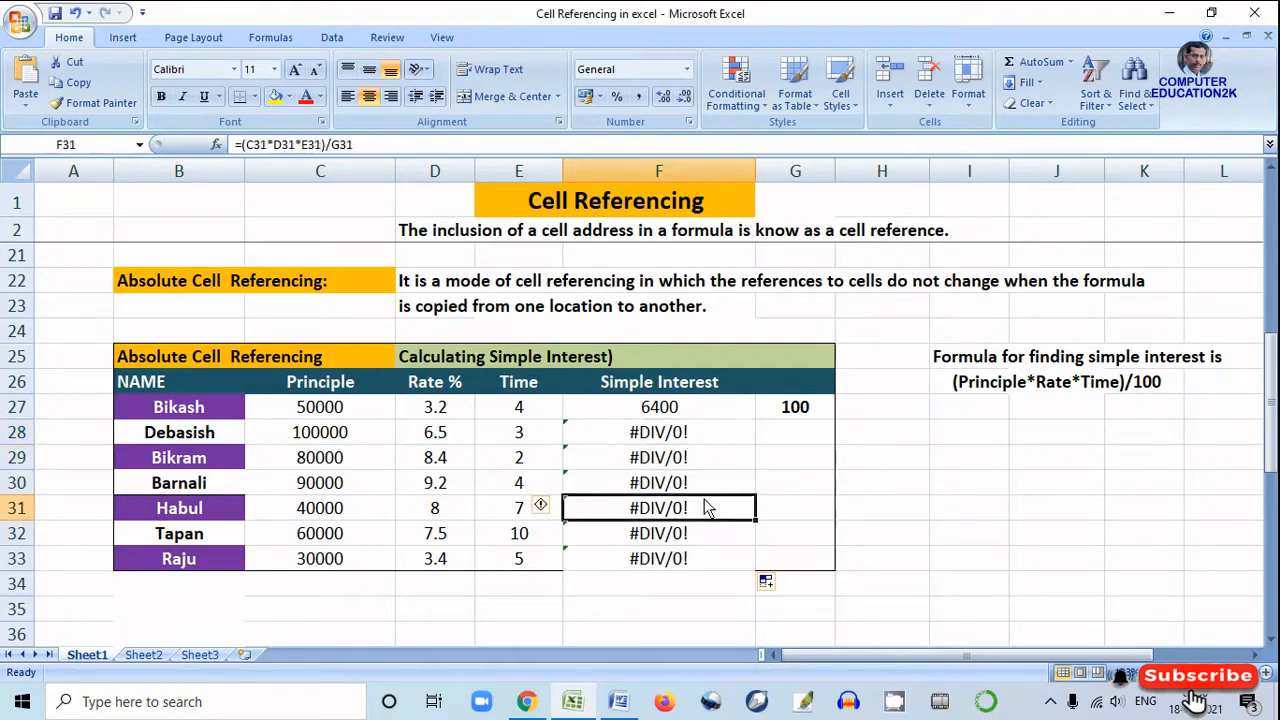
click(707, 411)
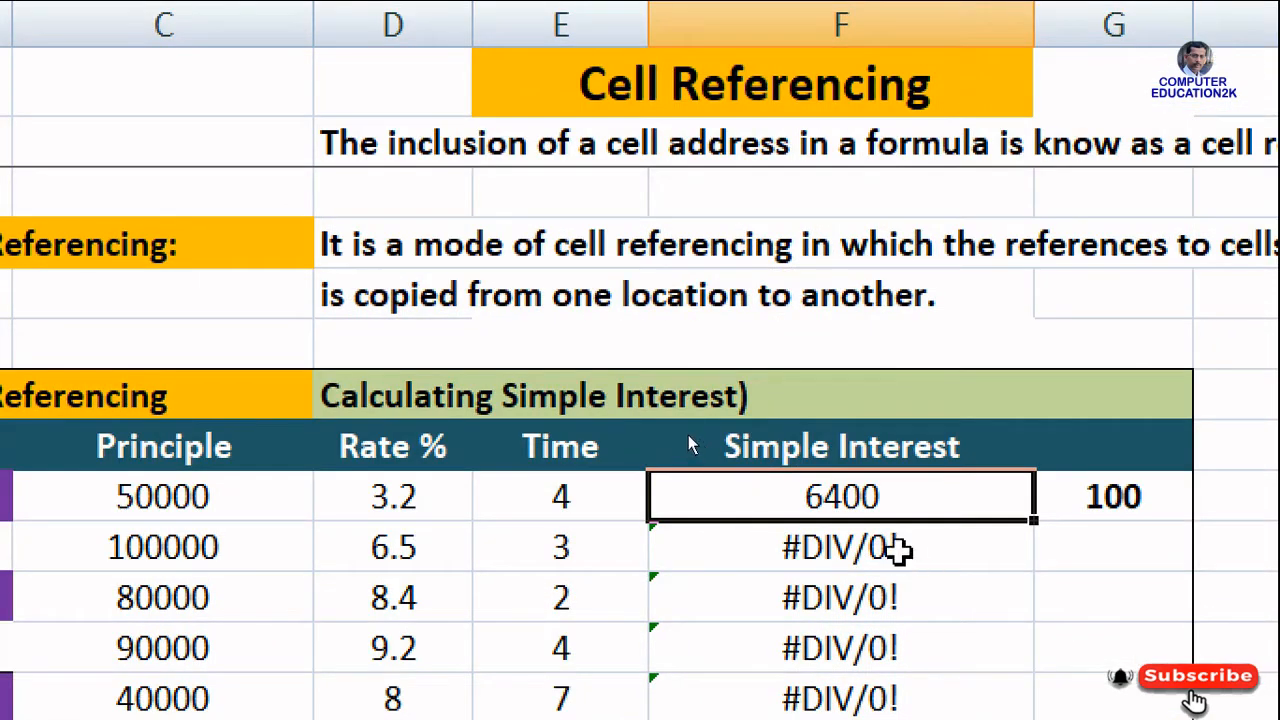
click(897, 553)
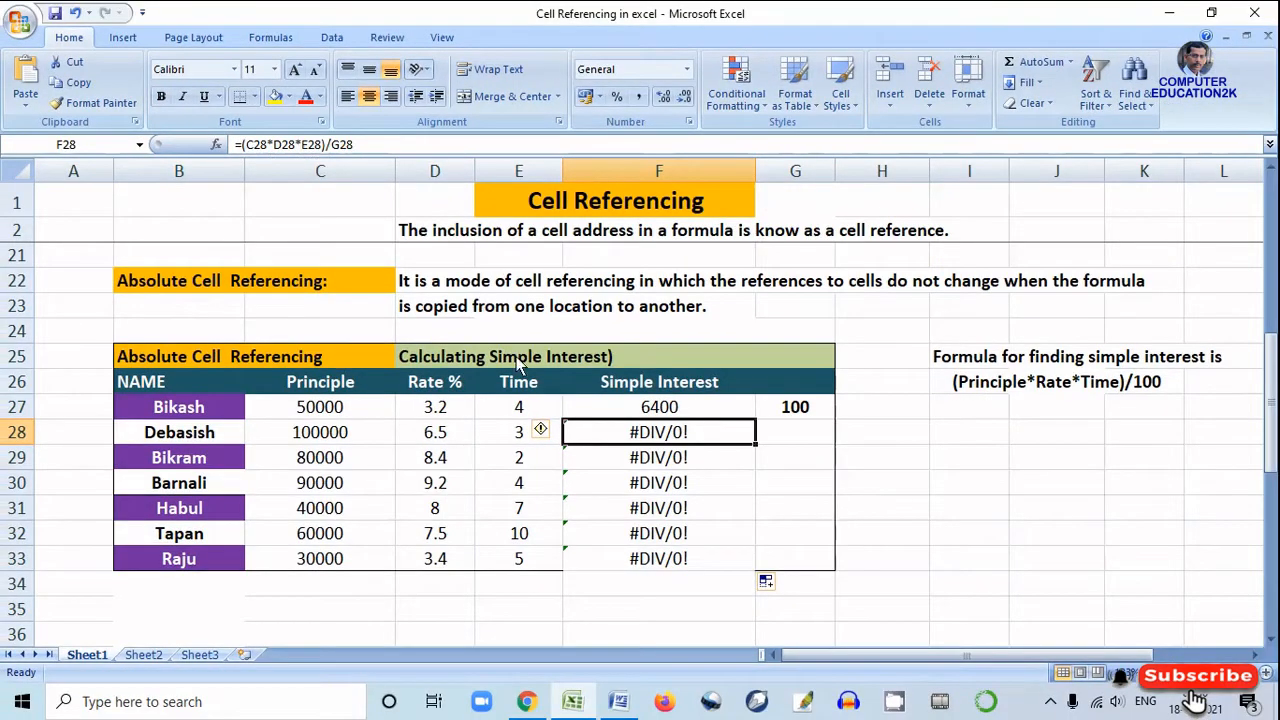
click(672, 459)
click(688, 486)
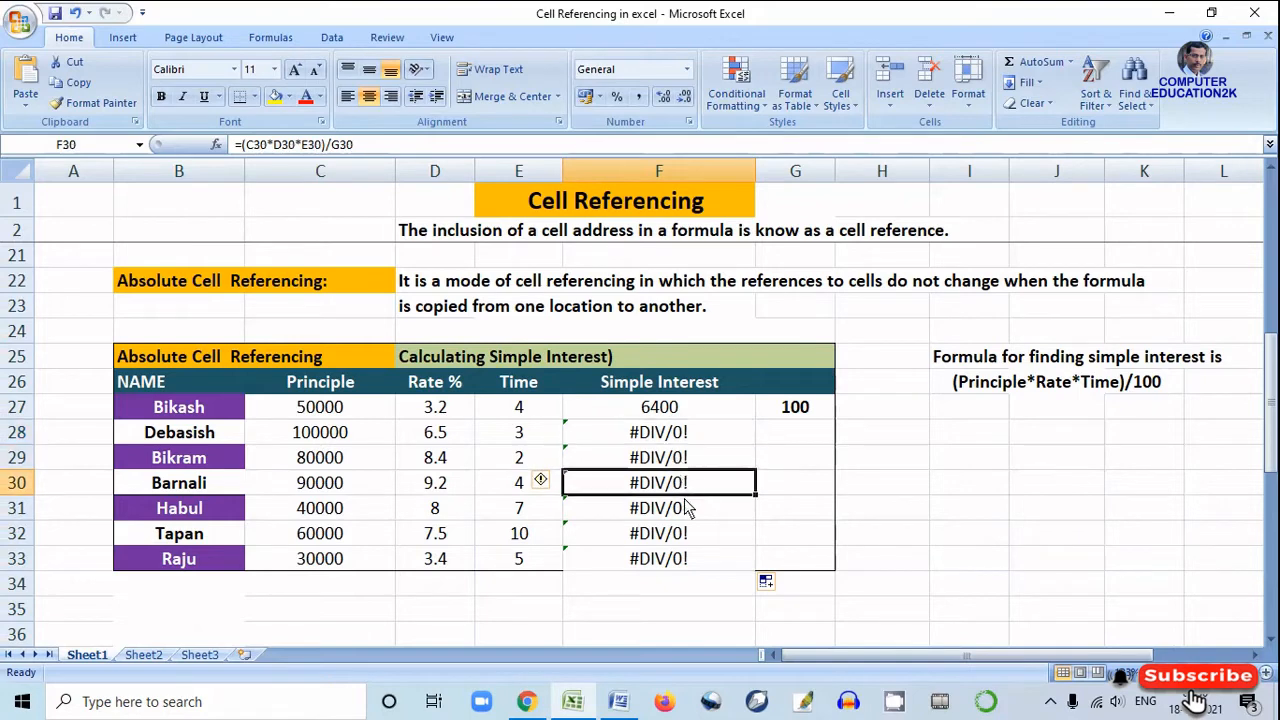
click(688, 510)
click(687, 533)
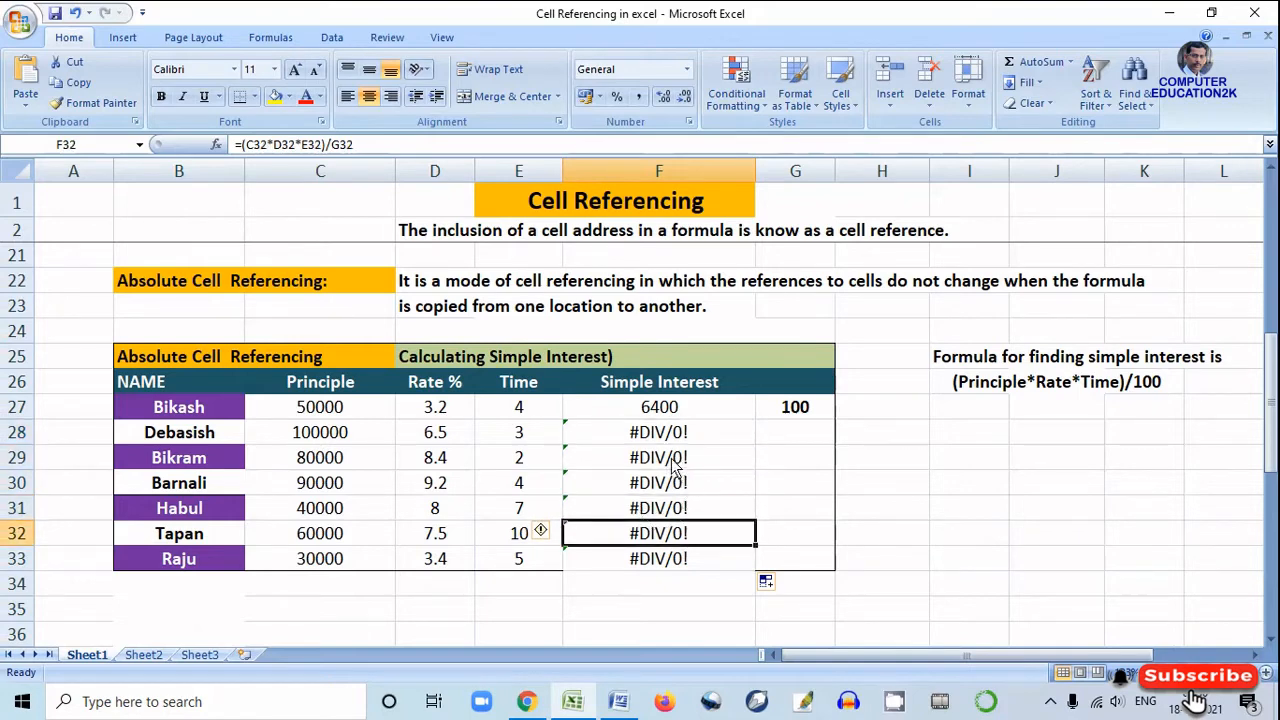
Check the contents of the divisor cells G28 to G33 that the copied formulas refer to.
click(810, 438)
click(810, 460)
click(801, 488)
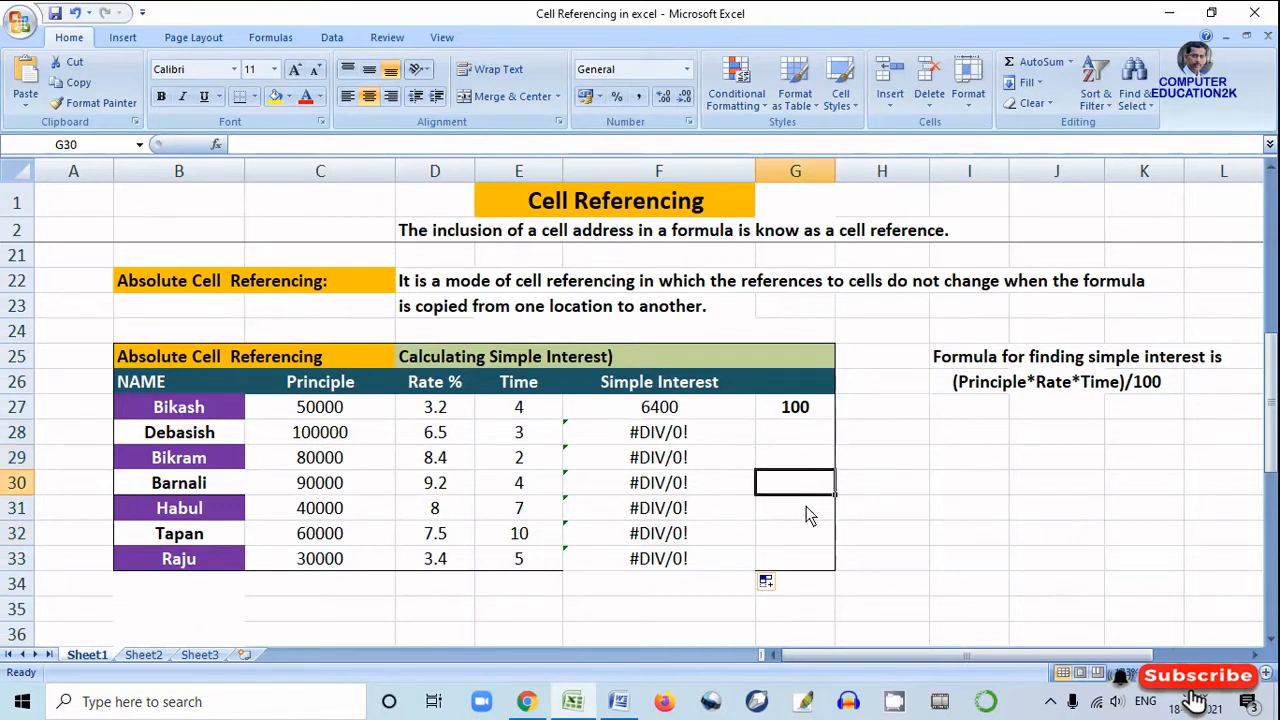
click(806, 506)
click(812, 532)
click(812, 560)
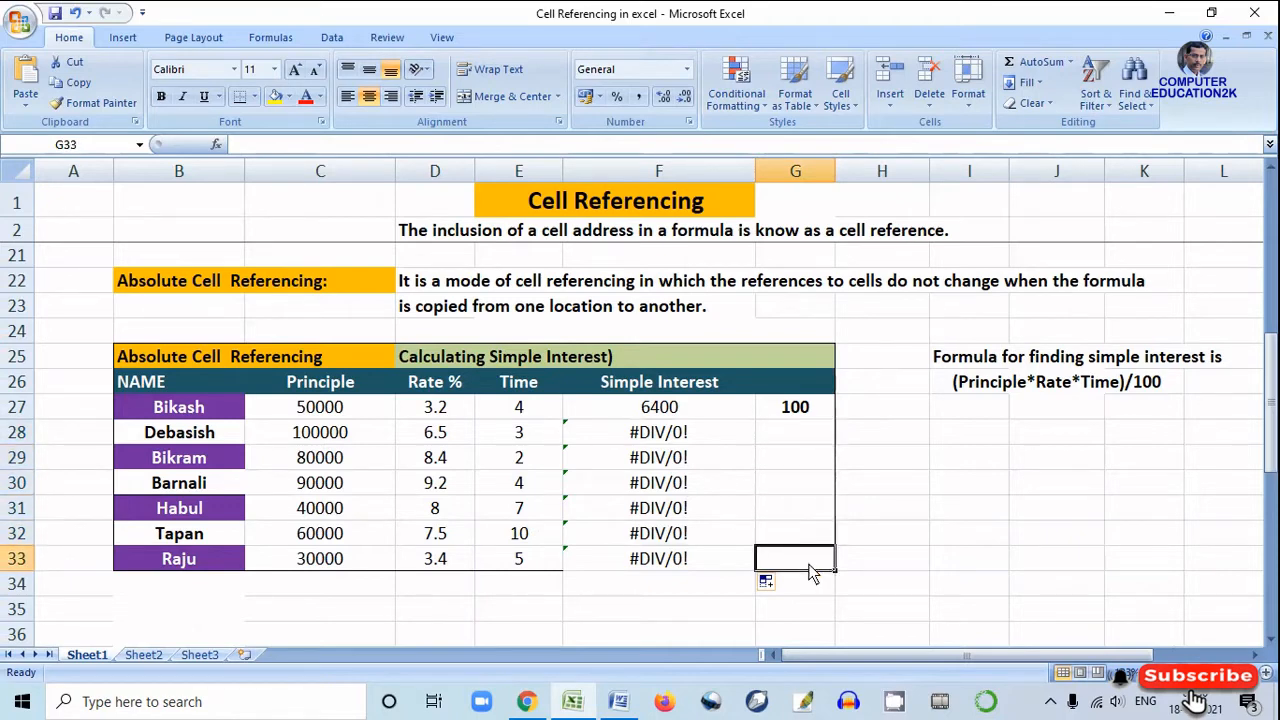
click(813, 434)
click(814, 459)
click(803, 477)
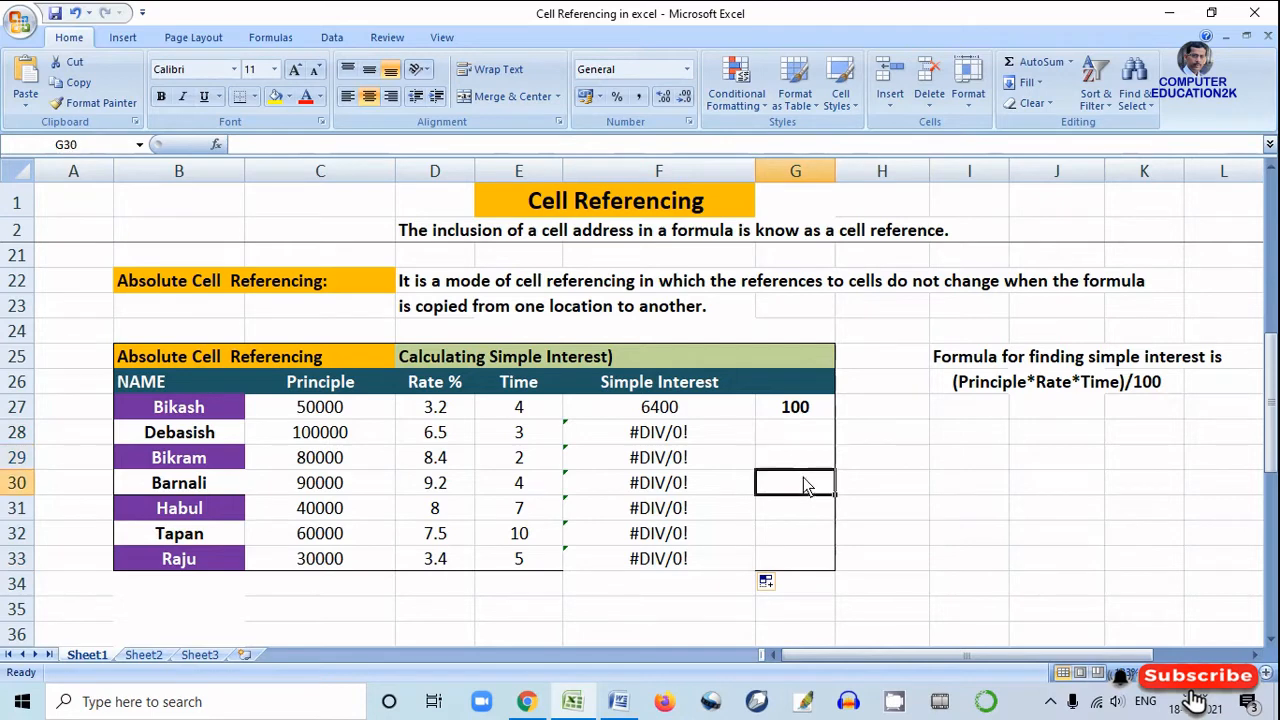
click(806, 508)
click(809, 531)
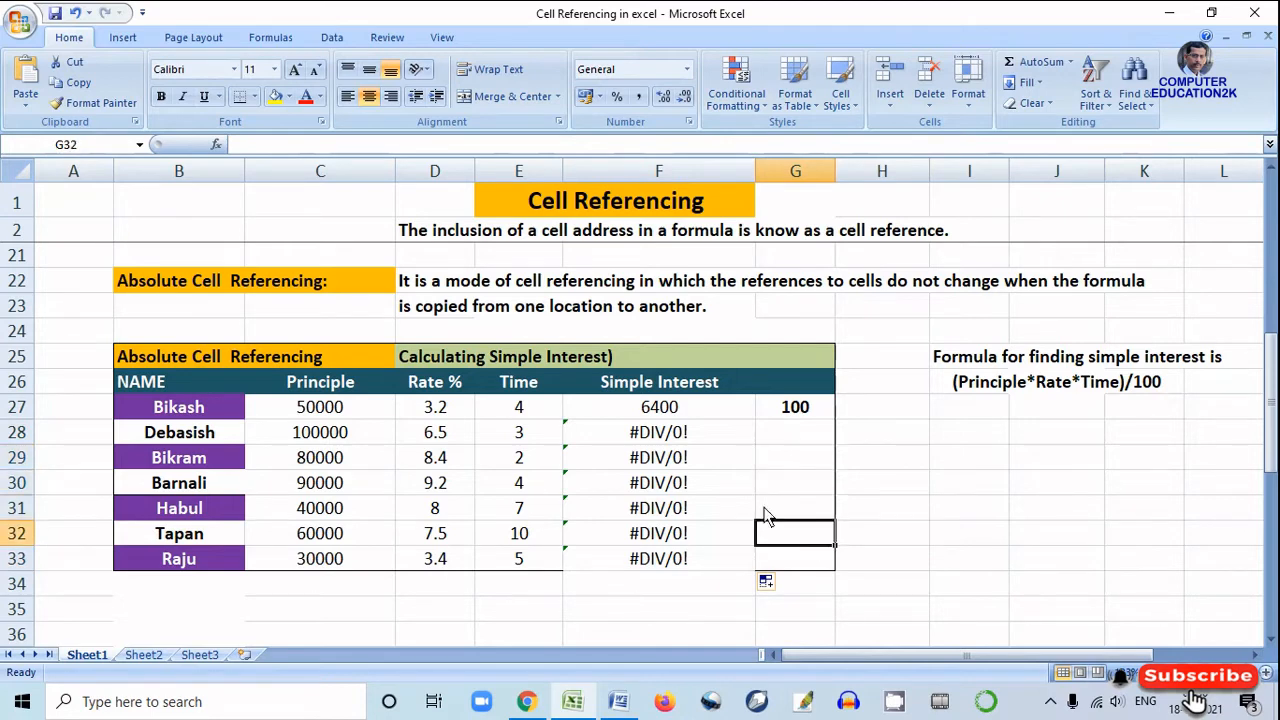
Repeat the fill of the F27 formula down to F33 and check the copied formula in F28.
click(689, 415)
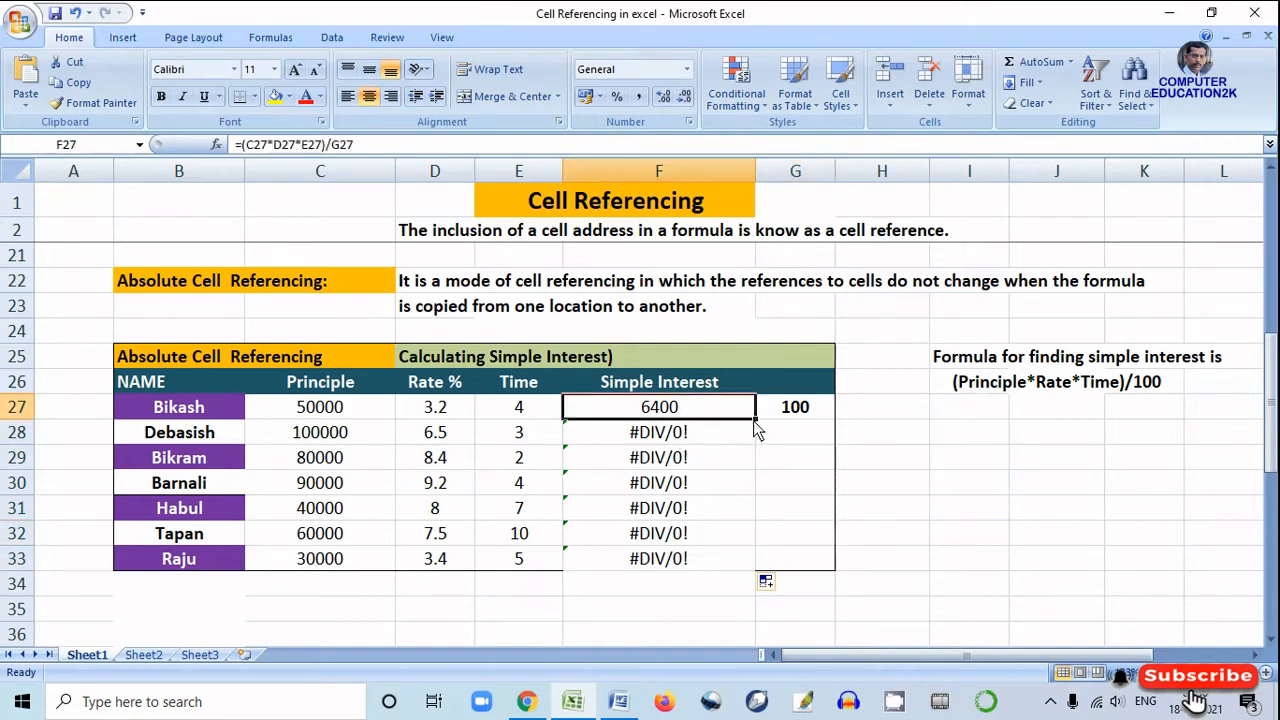
drag(753, 420, 773, 577)
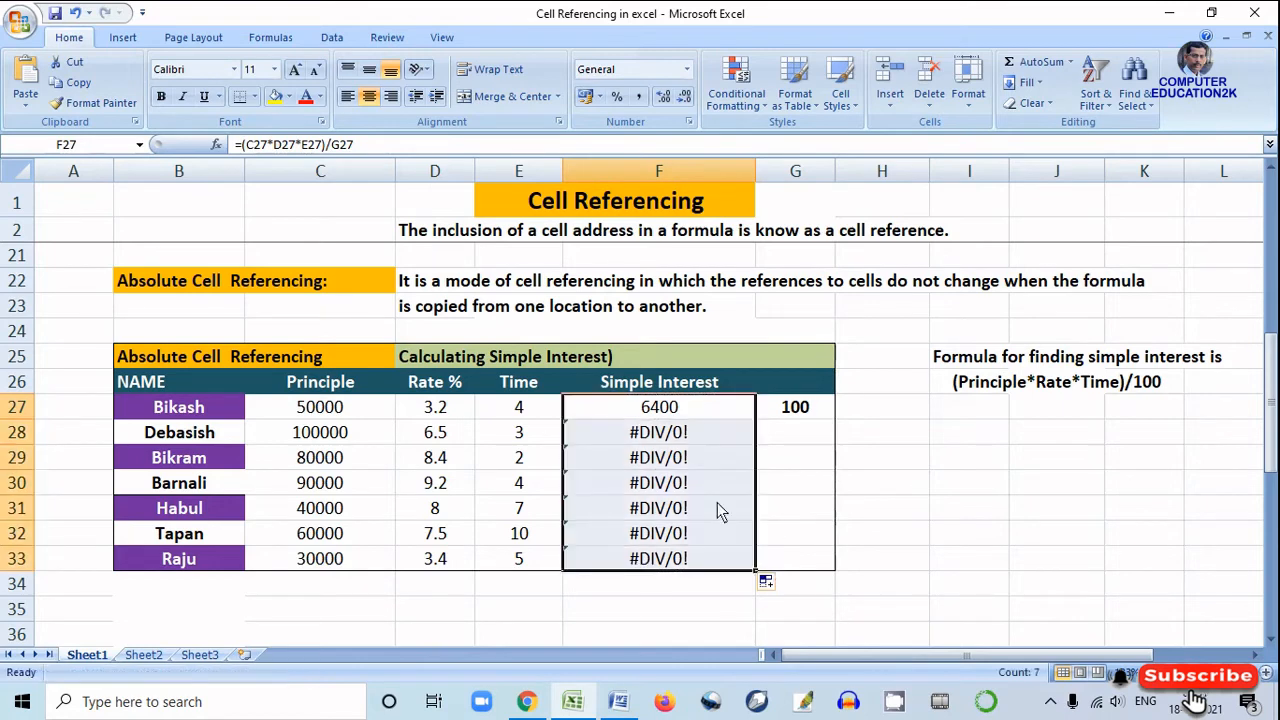
click(699, 438)
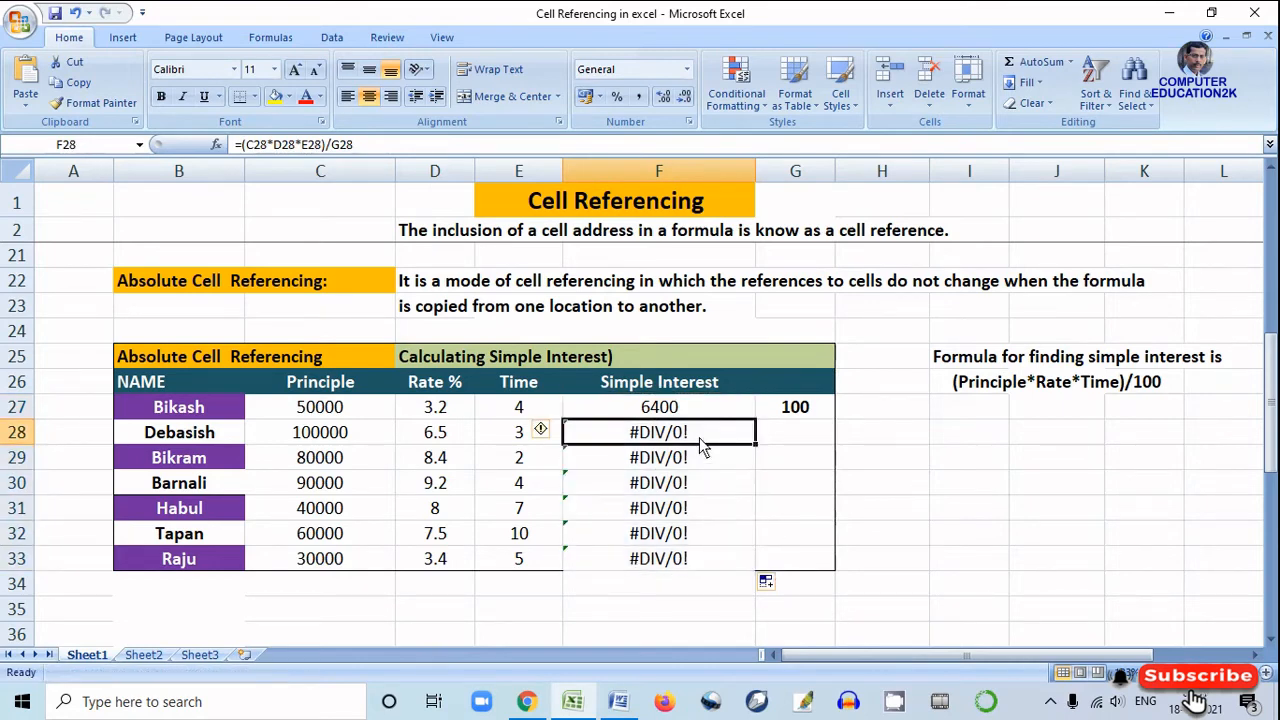
Make the divisor reference absolute in the F27 simple interest formula so it reads =(C27*D27*E27)/$G$27.
click(703, 412)
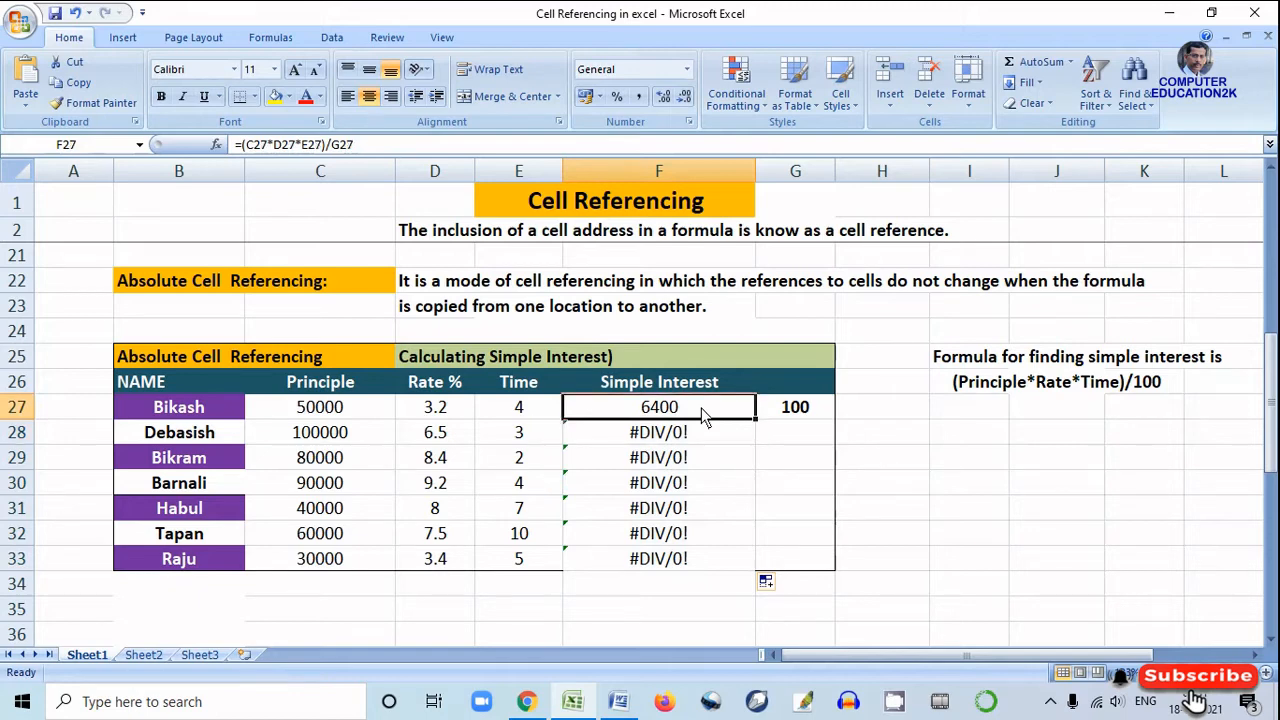
double_click(703, 415)
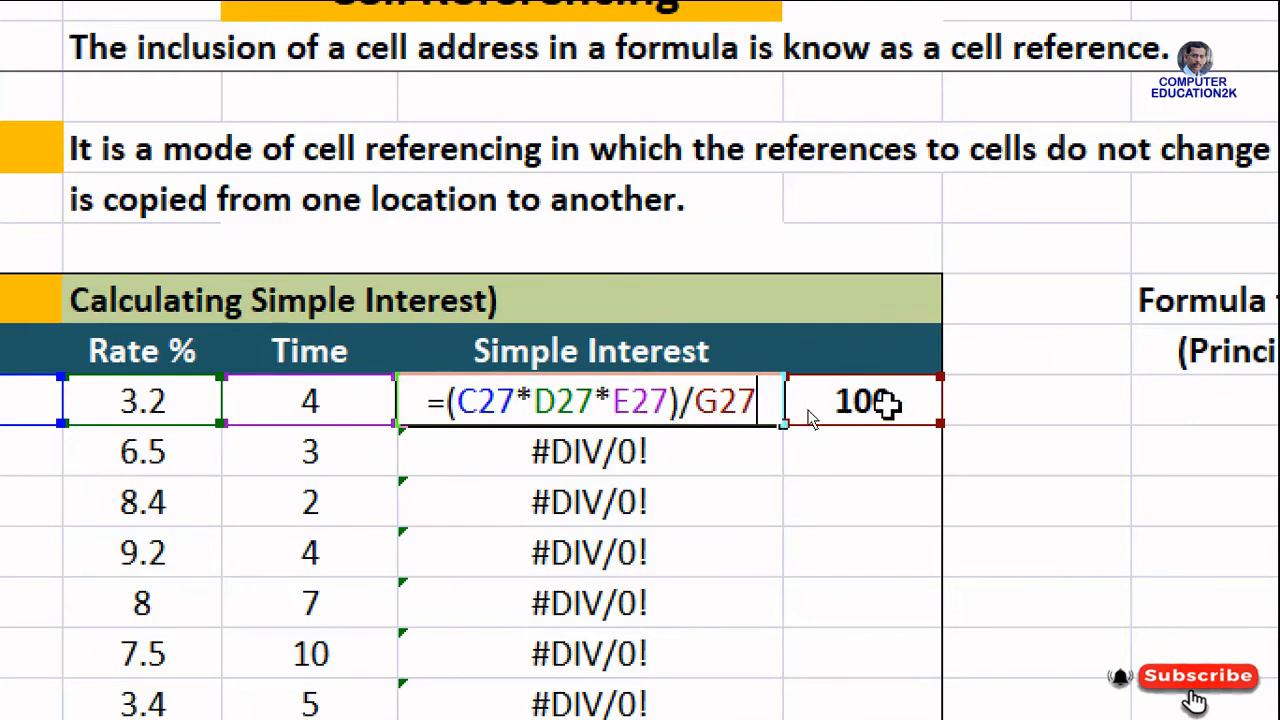
click(700, 410)
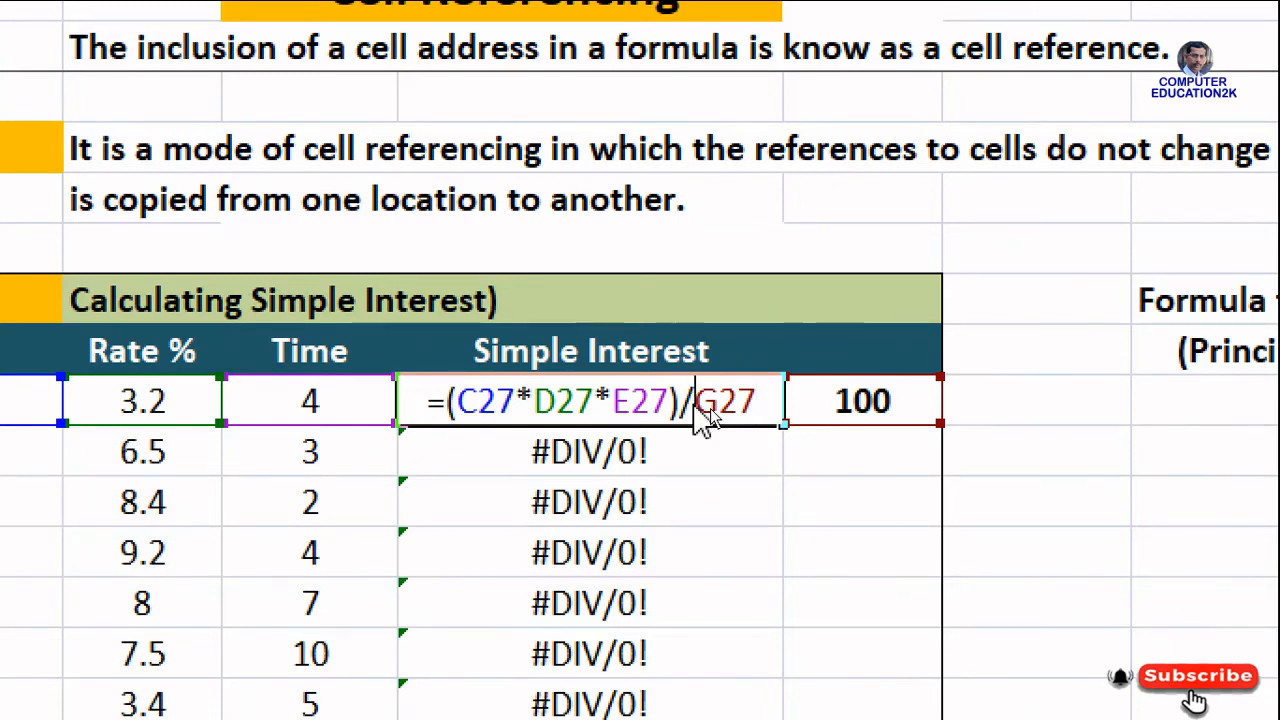
text($)
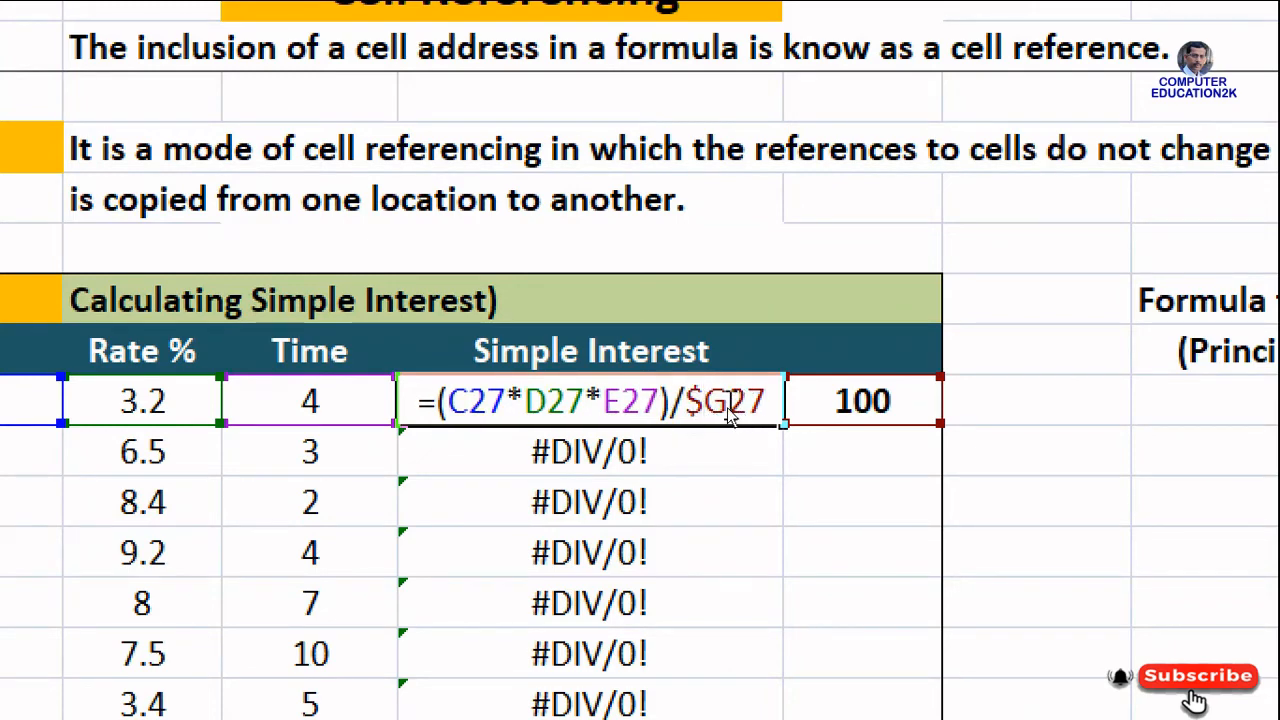
click(728, 408)
text($)
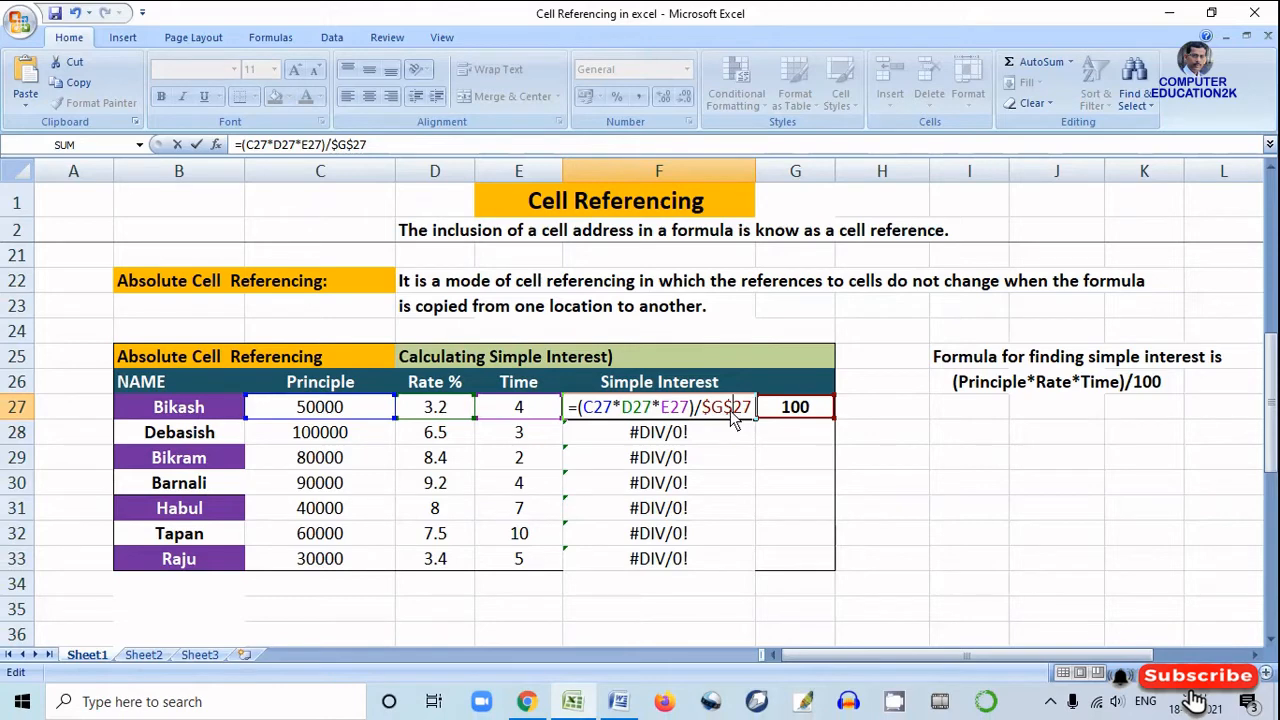
key(Return)
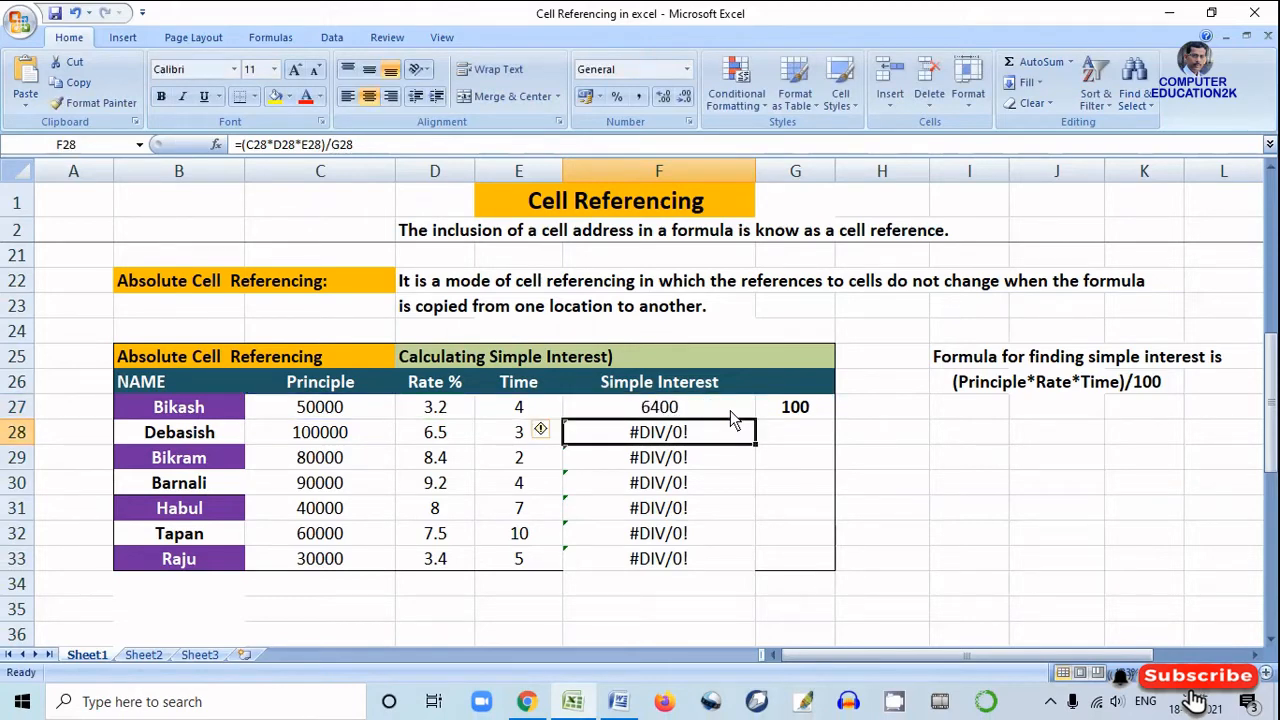
Fill the F27 simple interest formula down the Simple Interest column to F33.
click(722, 411)
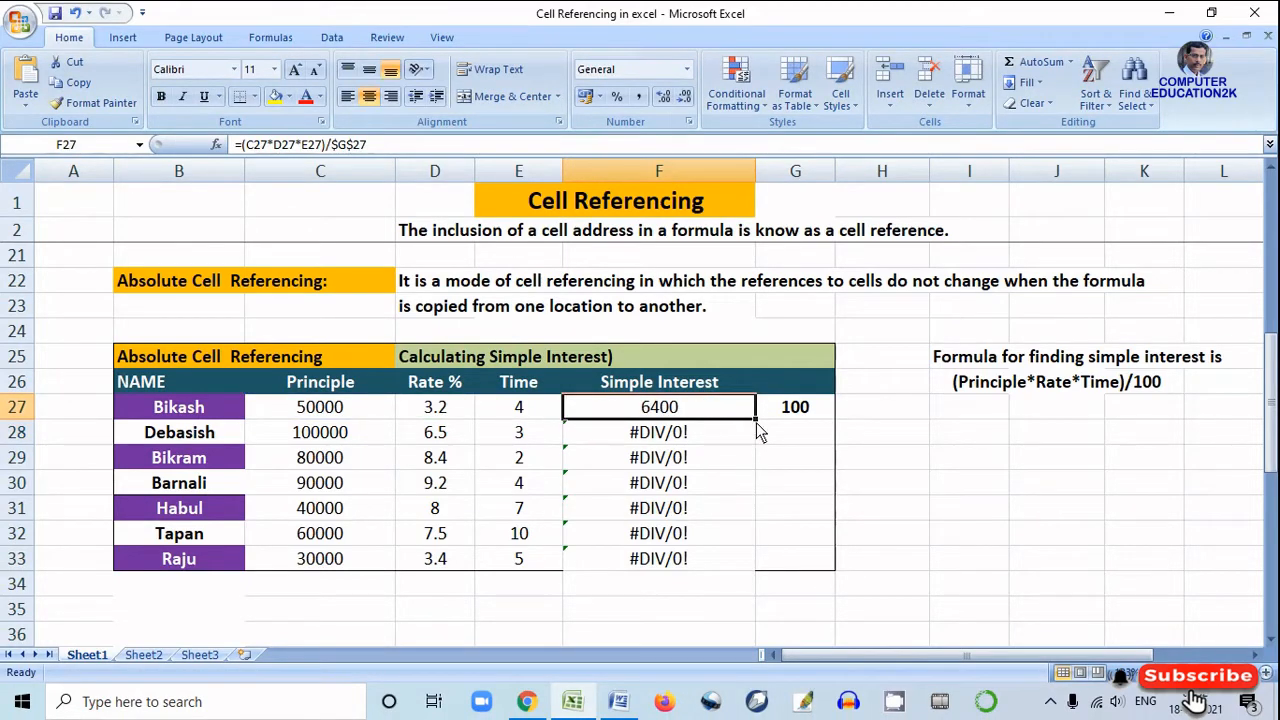
drag(757, 421, 756, 565)
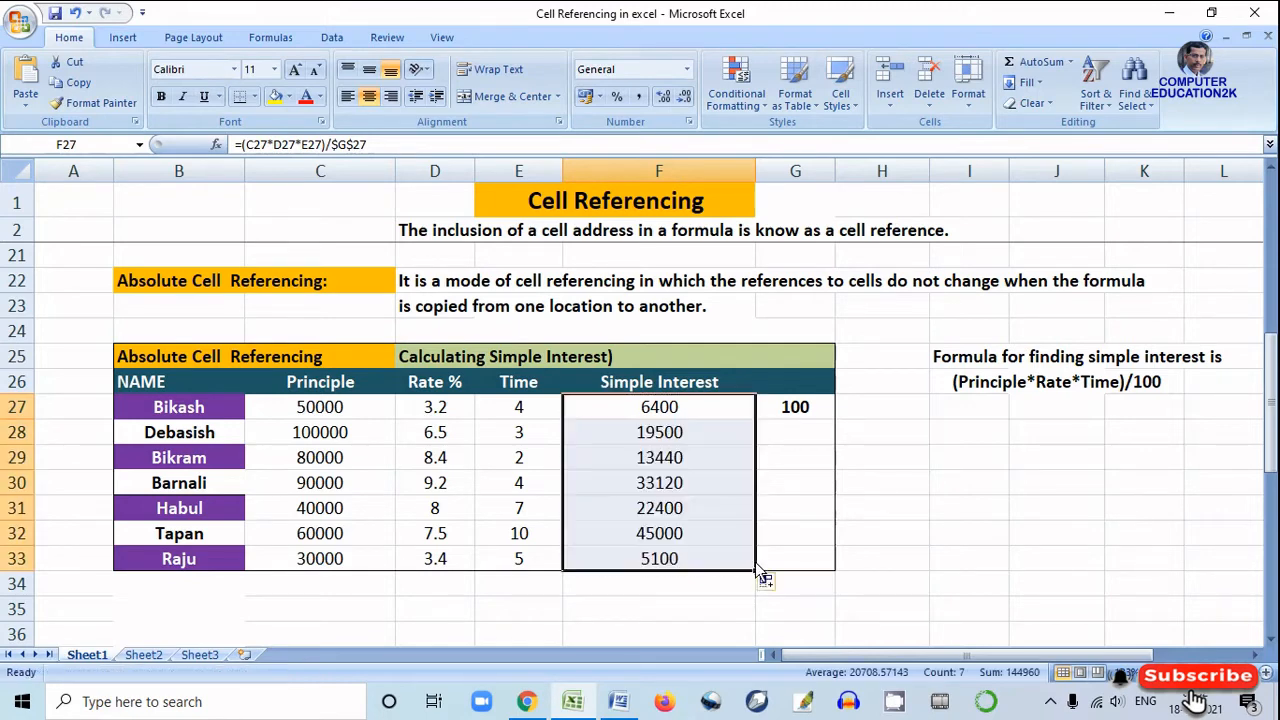
click(900, 512)
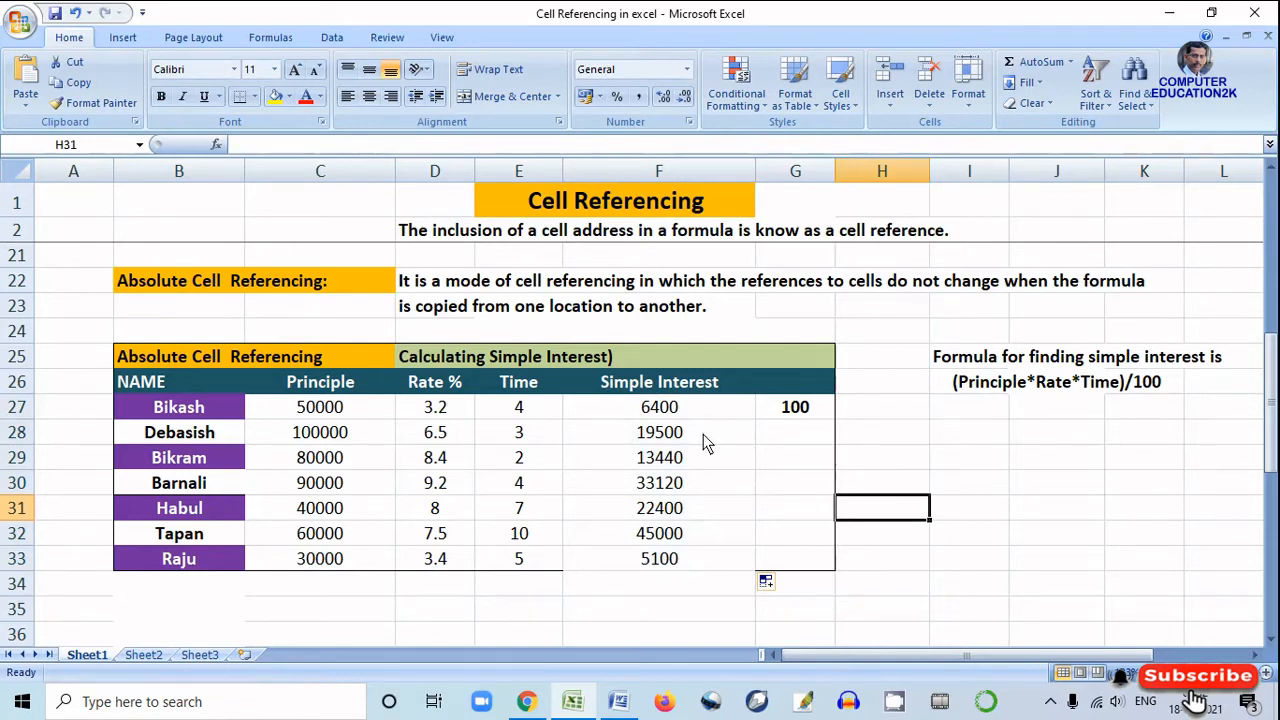
Review the absolute divisor reference in the F27 formula and compare it with the copied formula in F28.
click(698, 410)
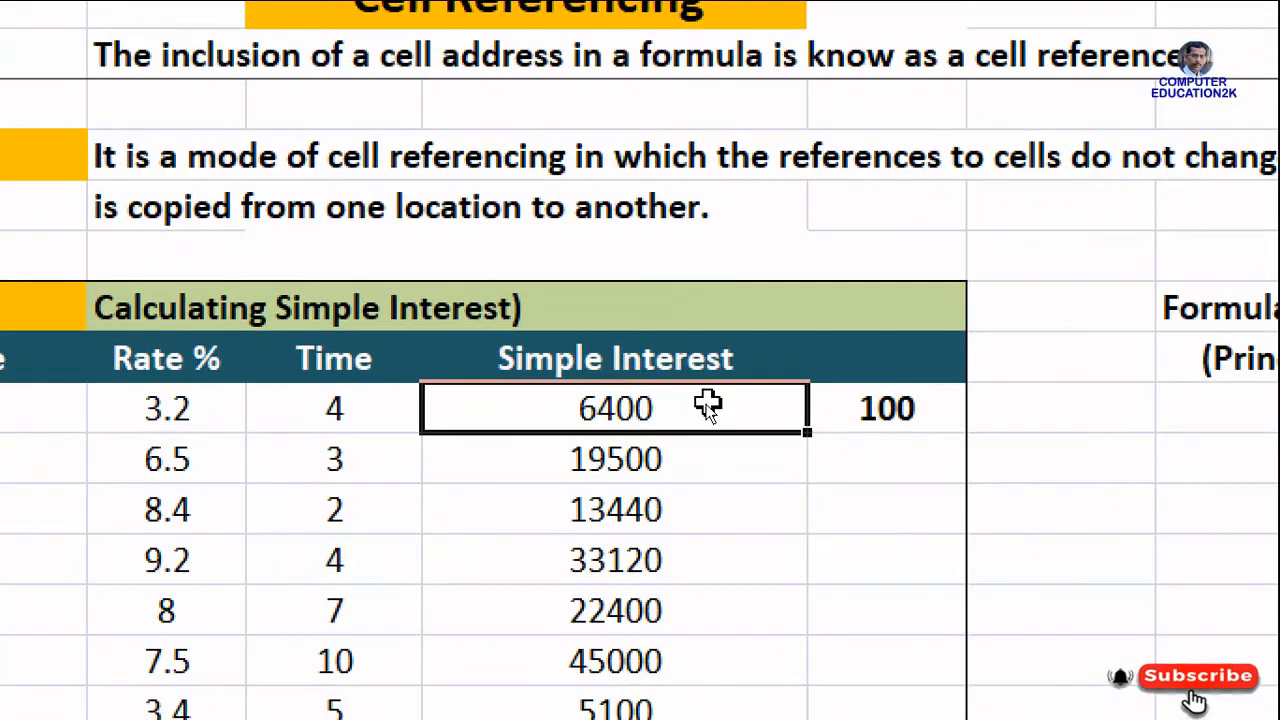
double_click(708, 405)
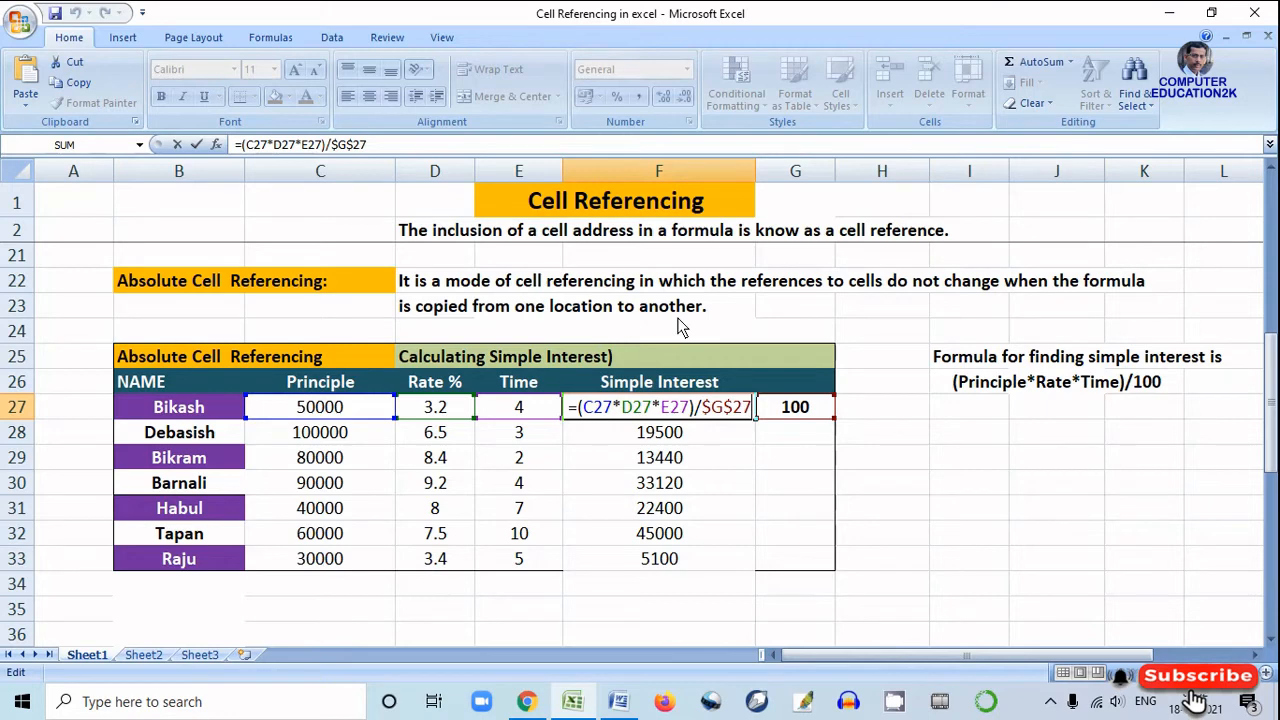
key(Return)
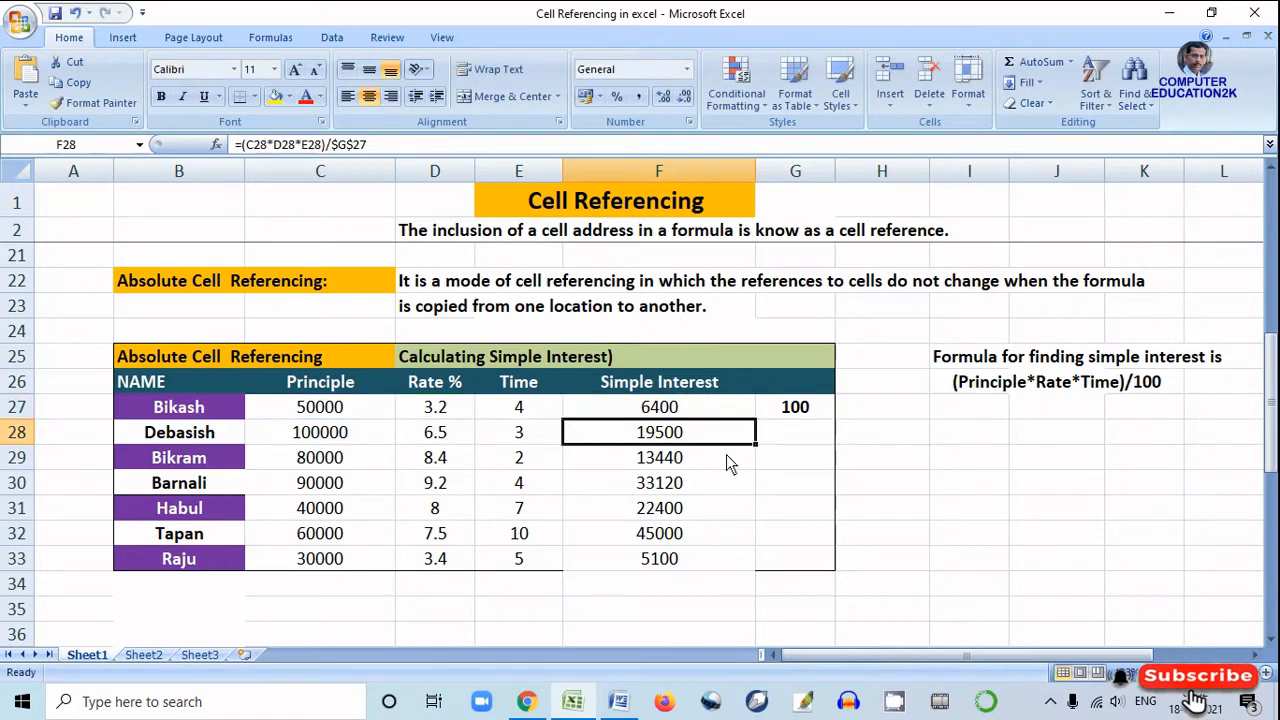
click(706, 415)
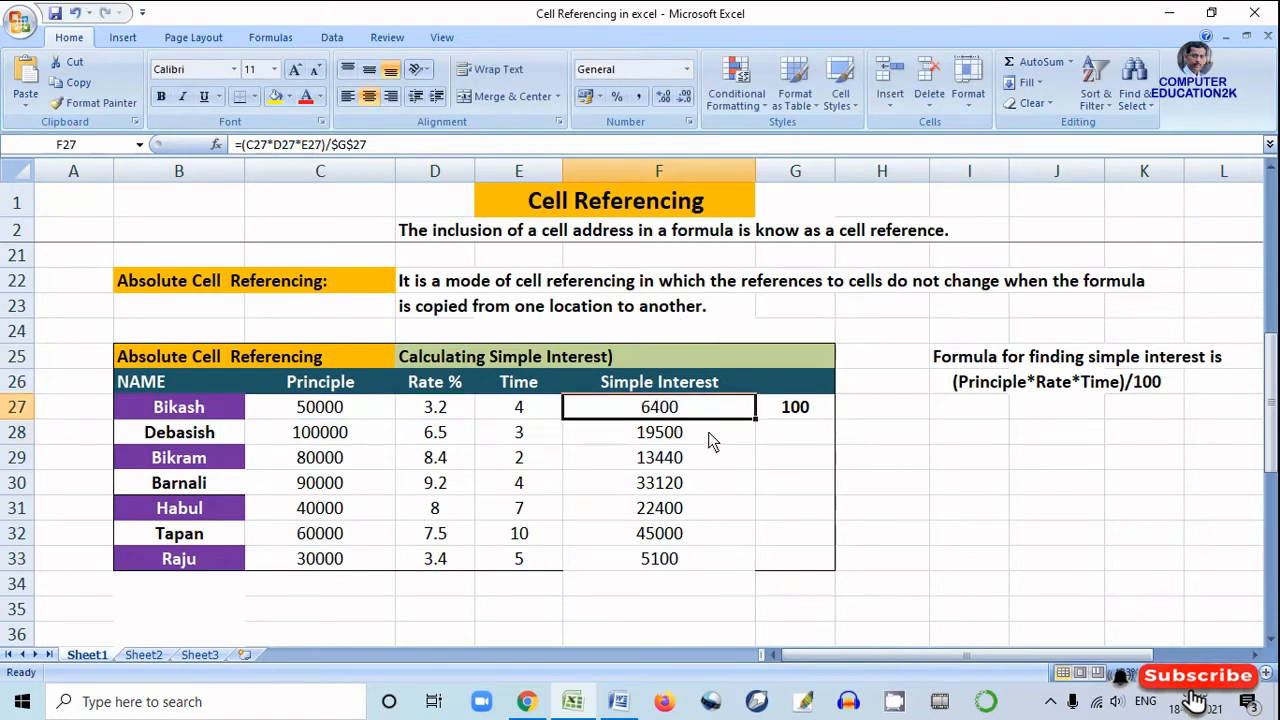
click(708, 434)
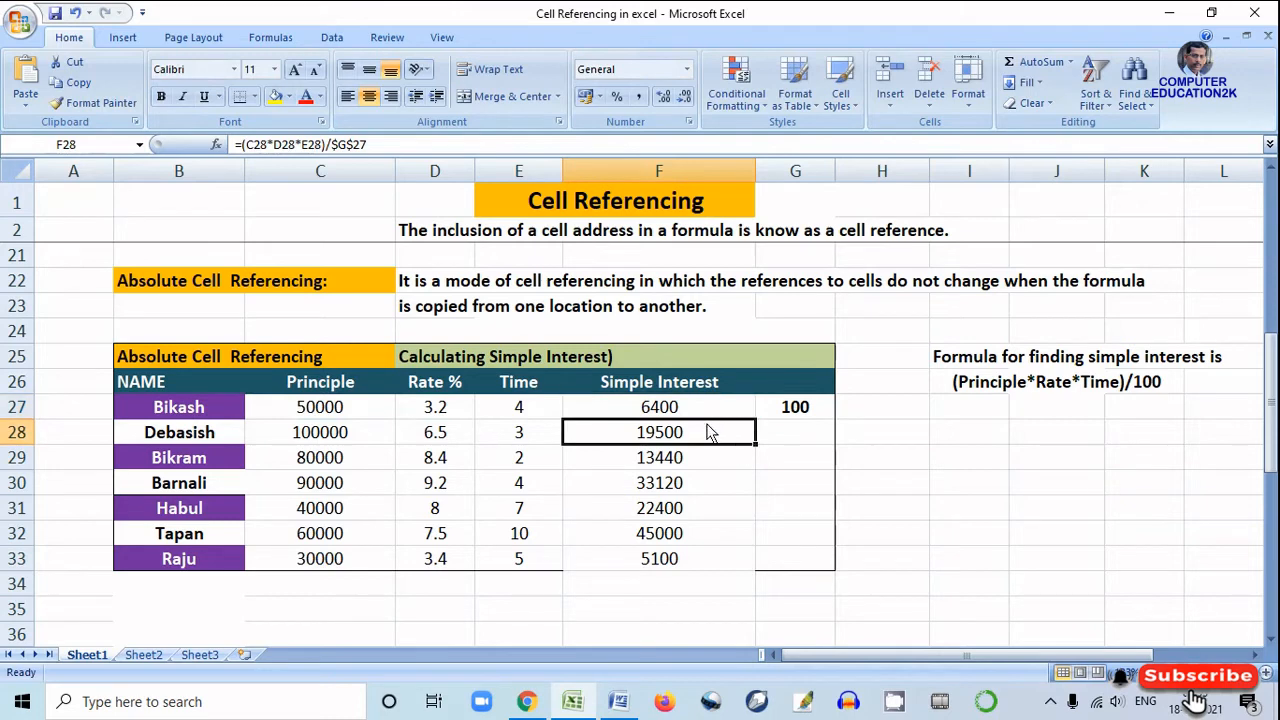
click(705, 414)
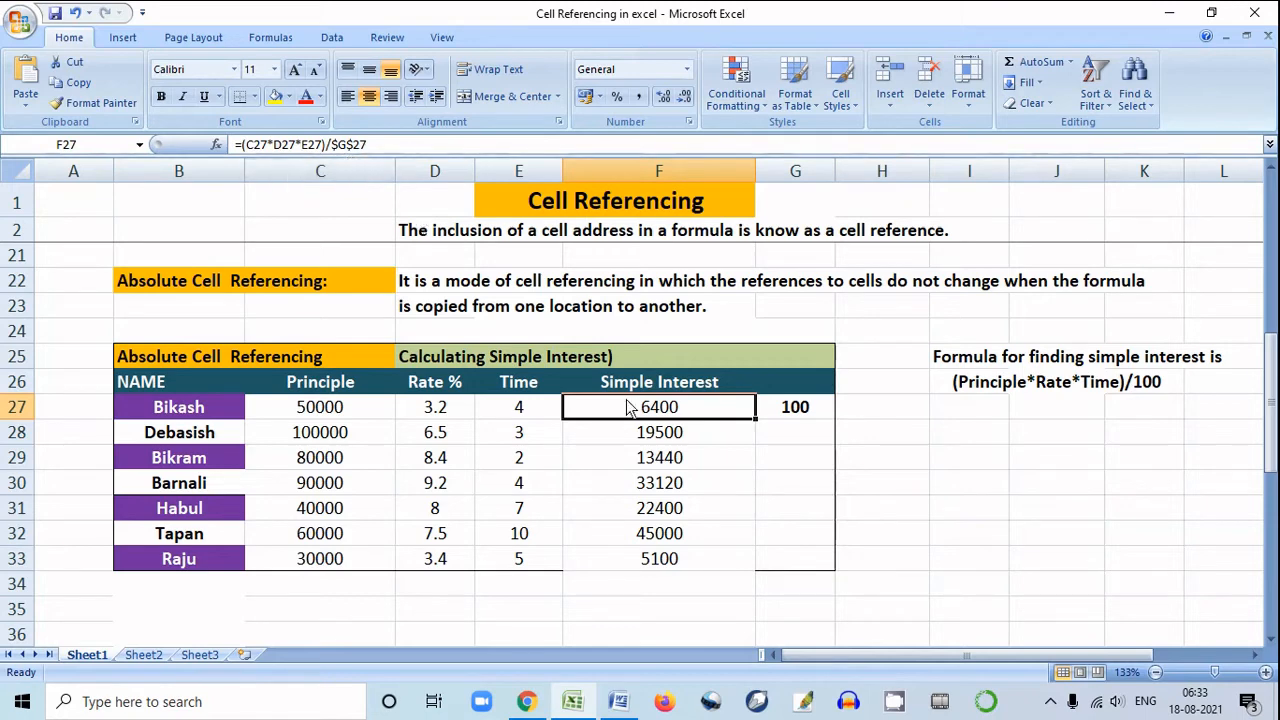
Check the cell references and the divisor in each copied simple interest formula from F28 to F33.
click(703, 436)
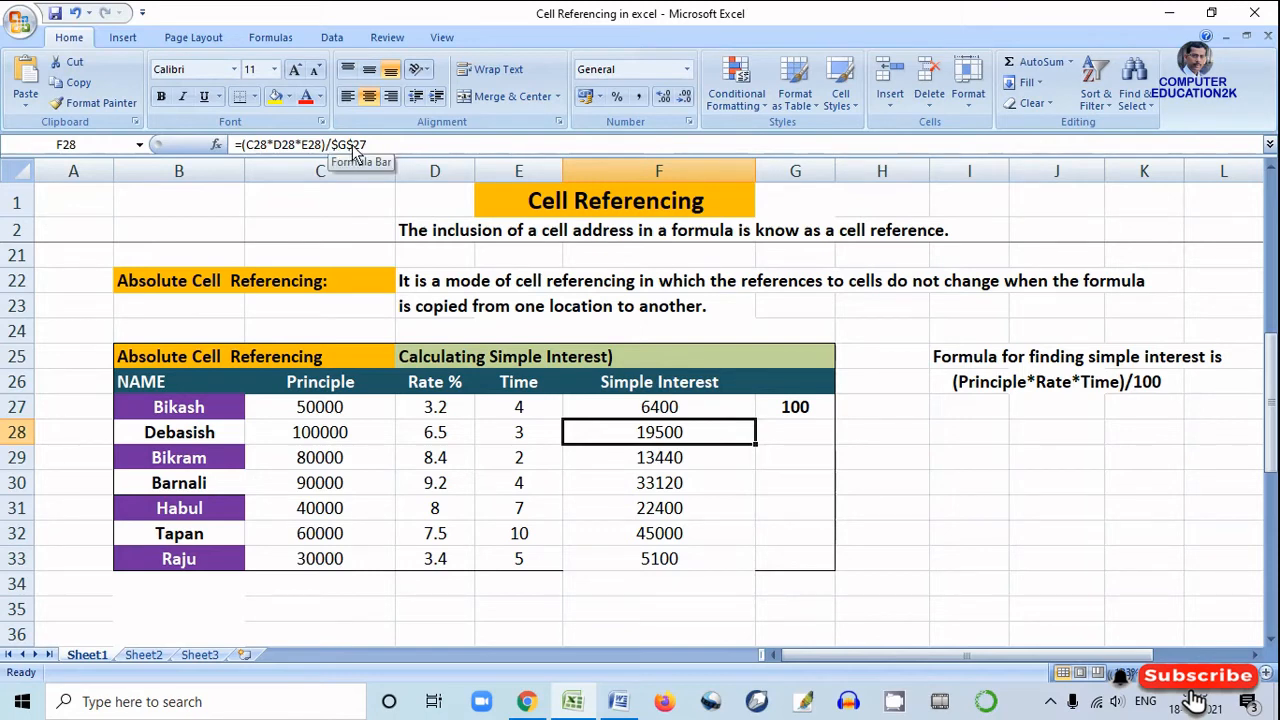
click(687, 460)
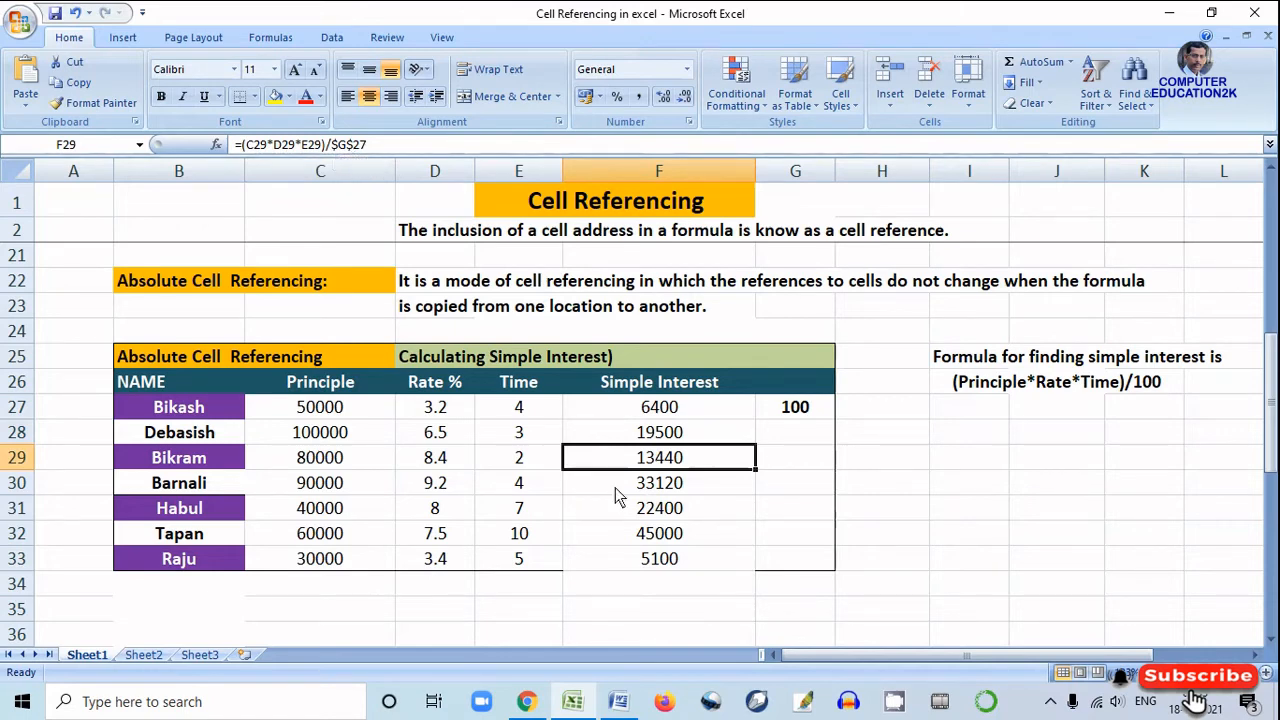
click(648, 489)
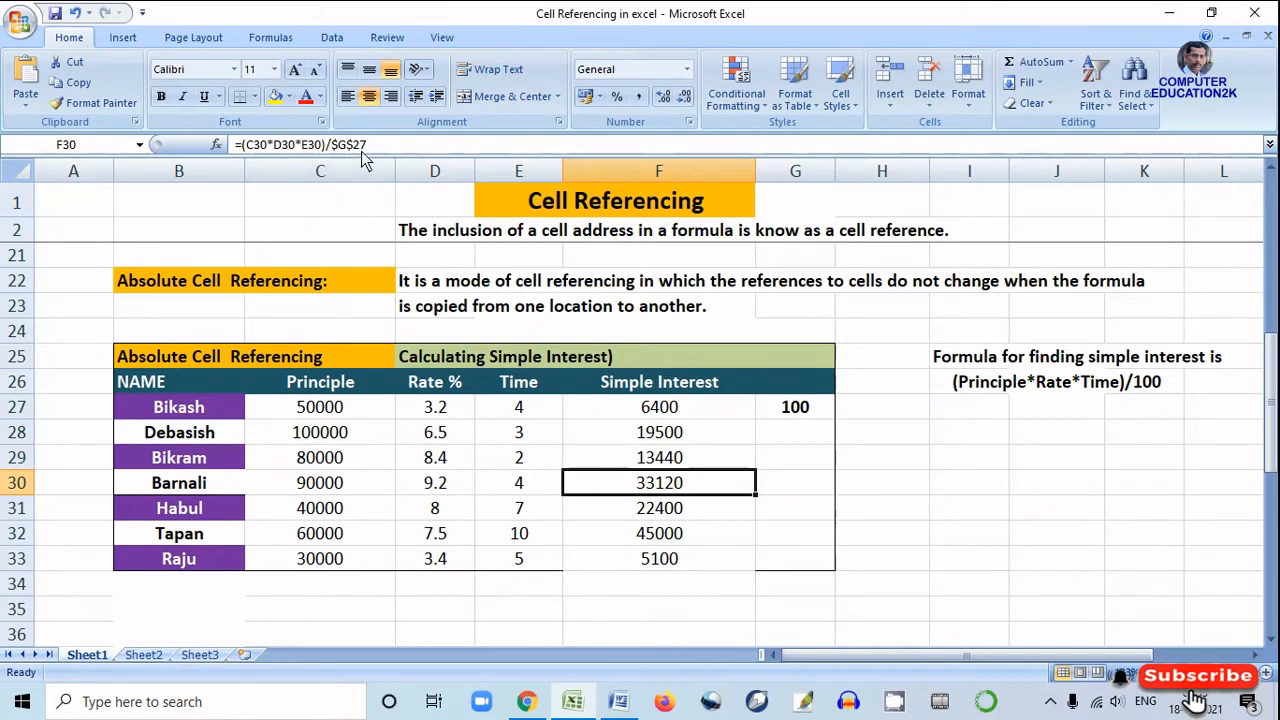
click(701, 512)
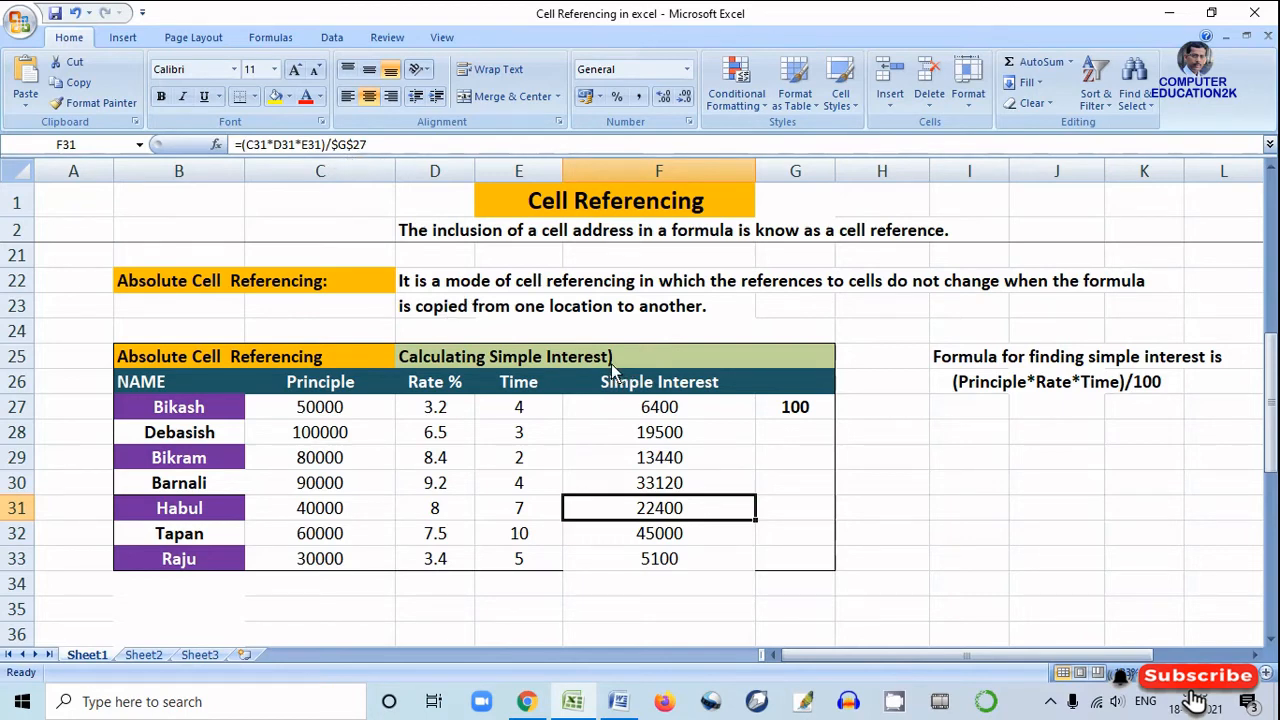
click(700, 534)
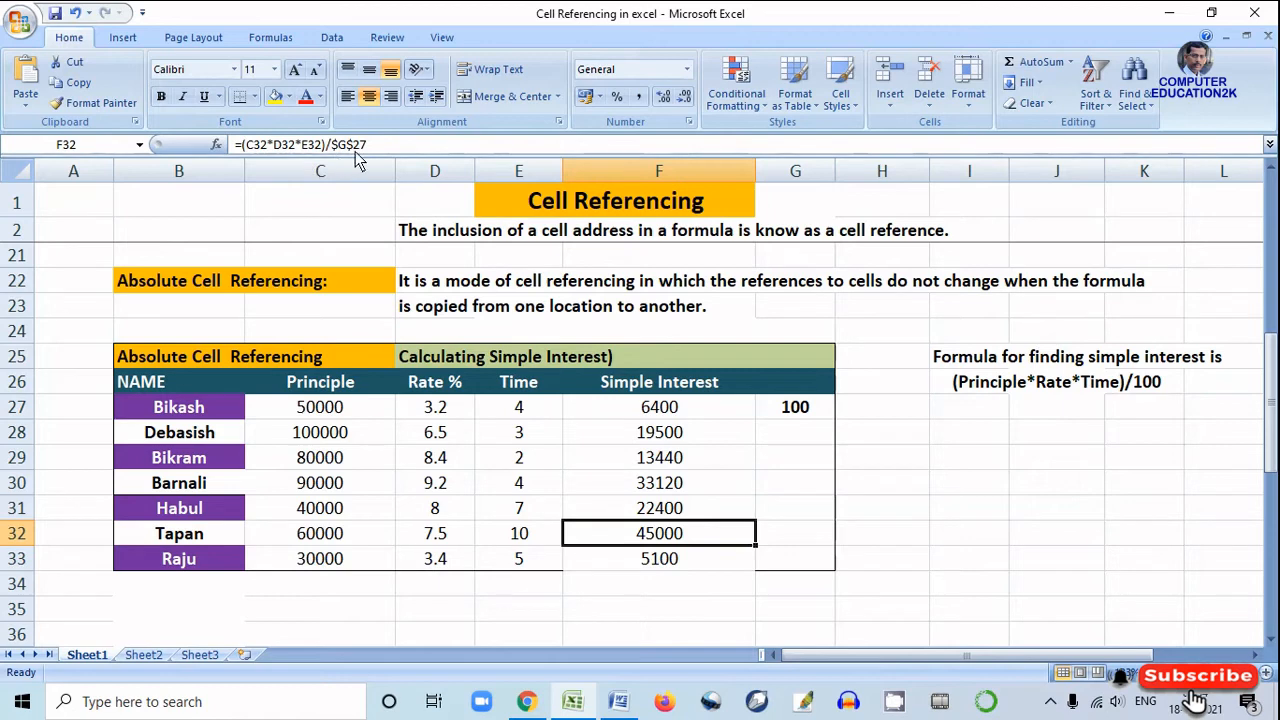
click(686, 562)
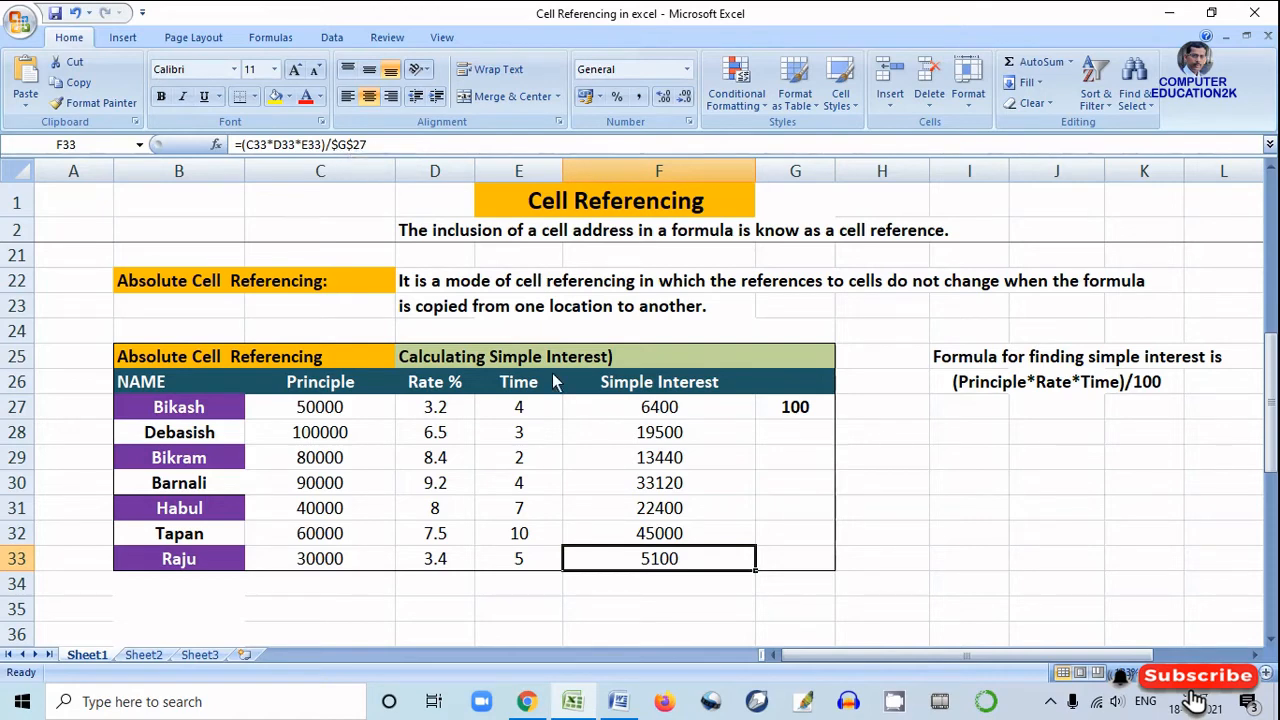
Go through the Simple Interest formulas from F27 to F33 once more, comparing their divisor references.
click(697, 407)
click(696, 430)
click(698, 458)
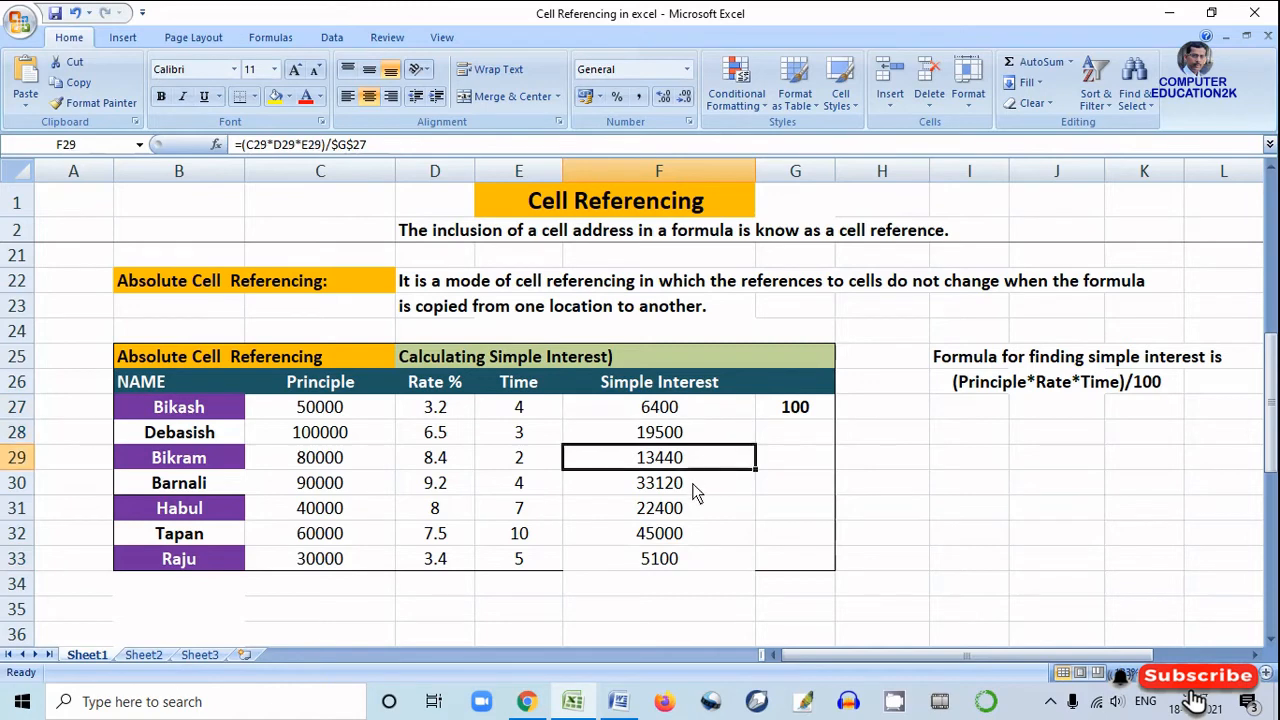
click(694, 488)
click(690, 510)
click(688, 533)
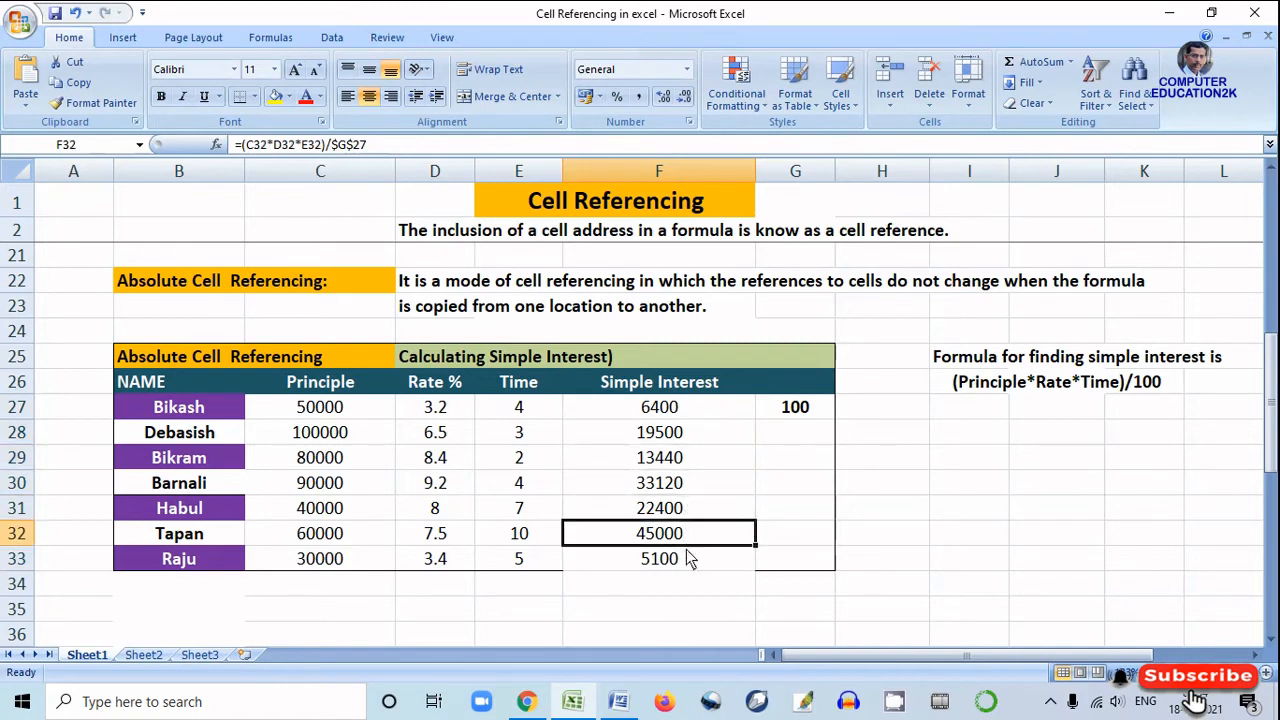
click(690, 560)
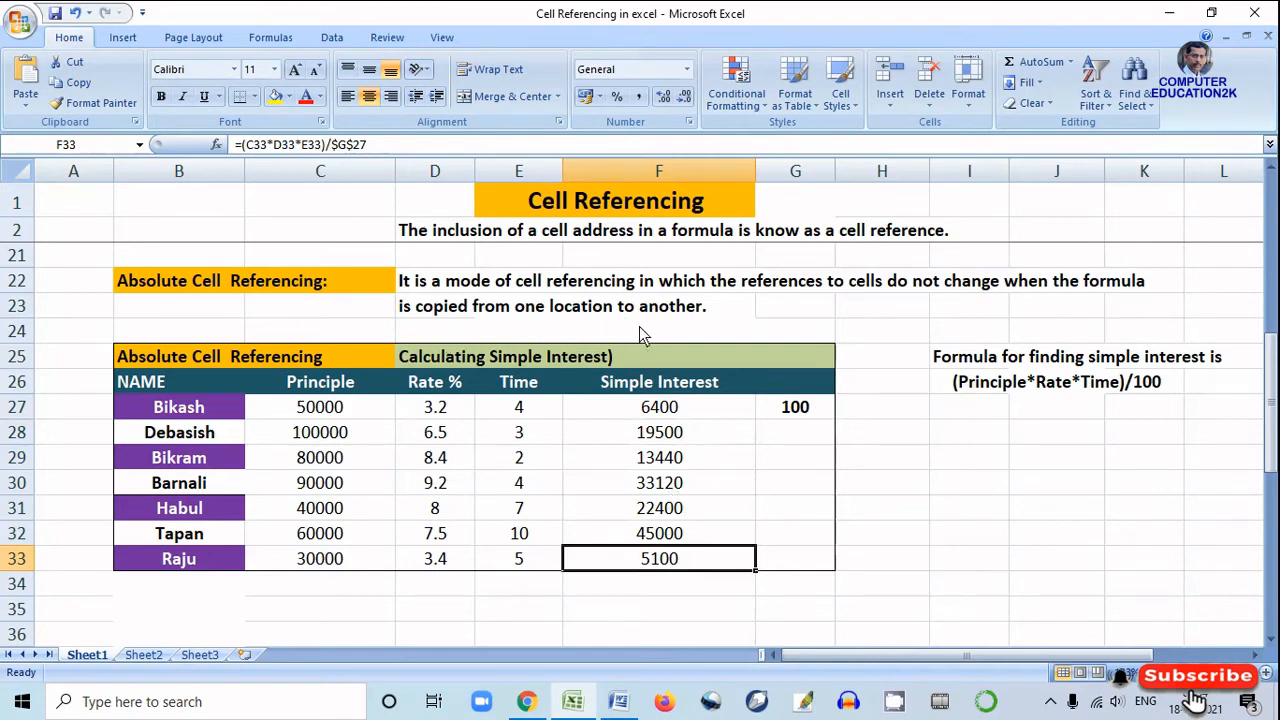
click(950, 484)
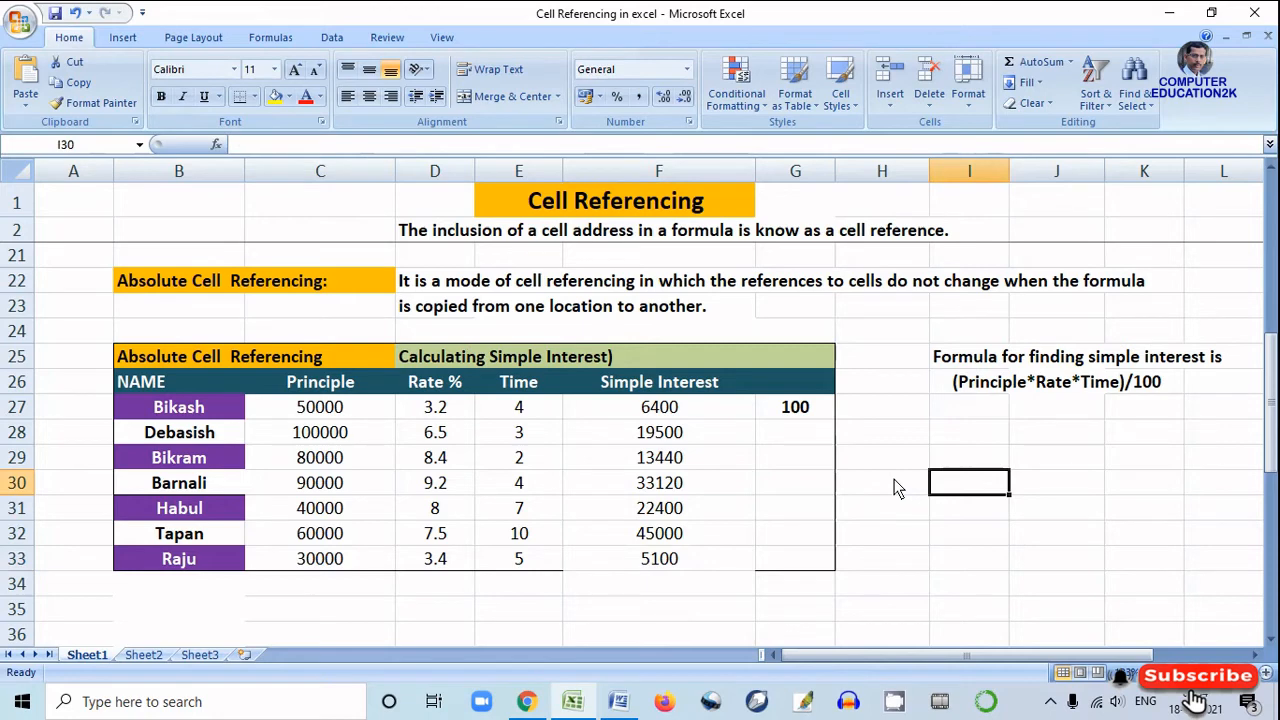
Go to the Mixed Cell Referencing section and select the Multiplication table heading in F44.
scroll(895, 487, down, 6)
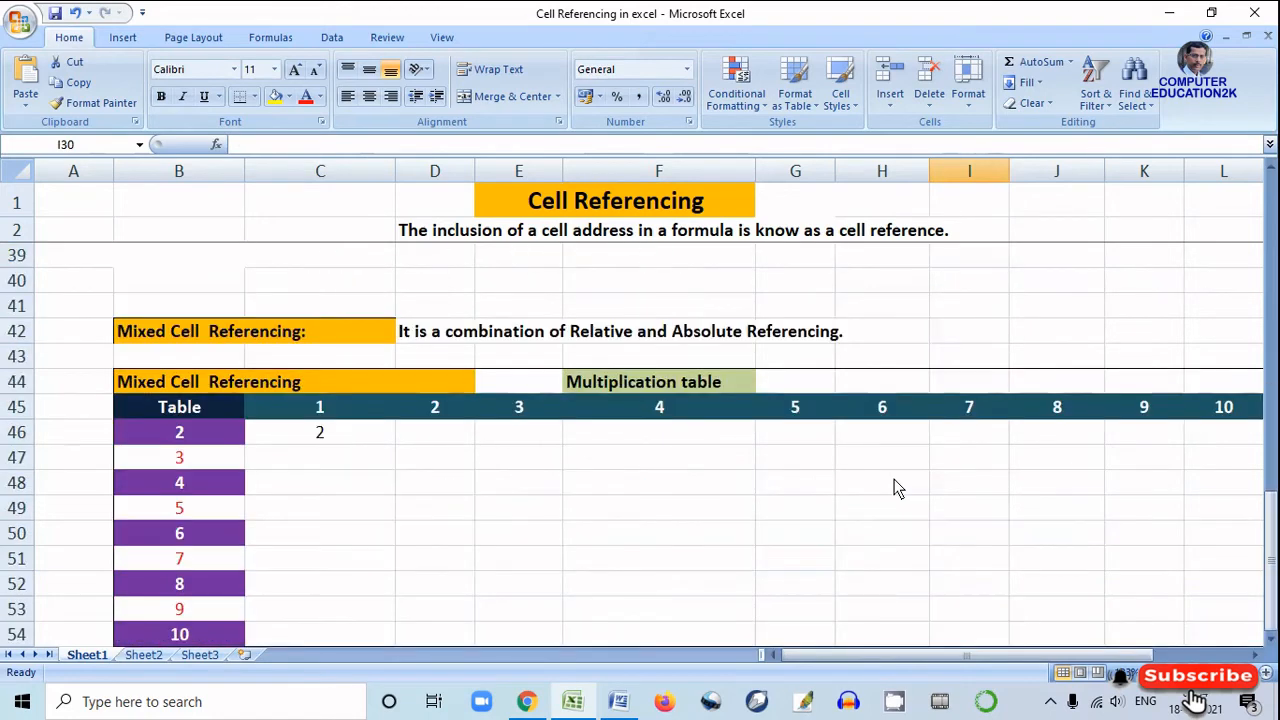
scroll(895, 487, down, 1)
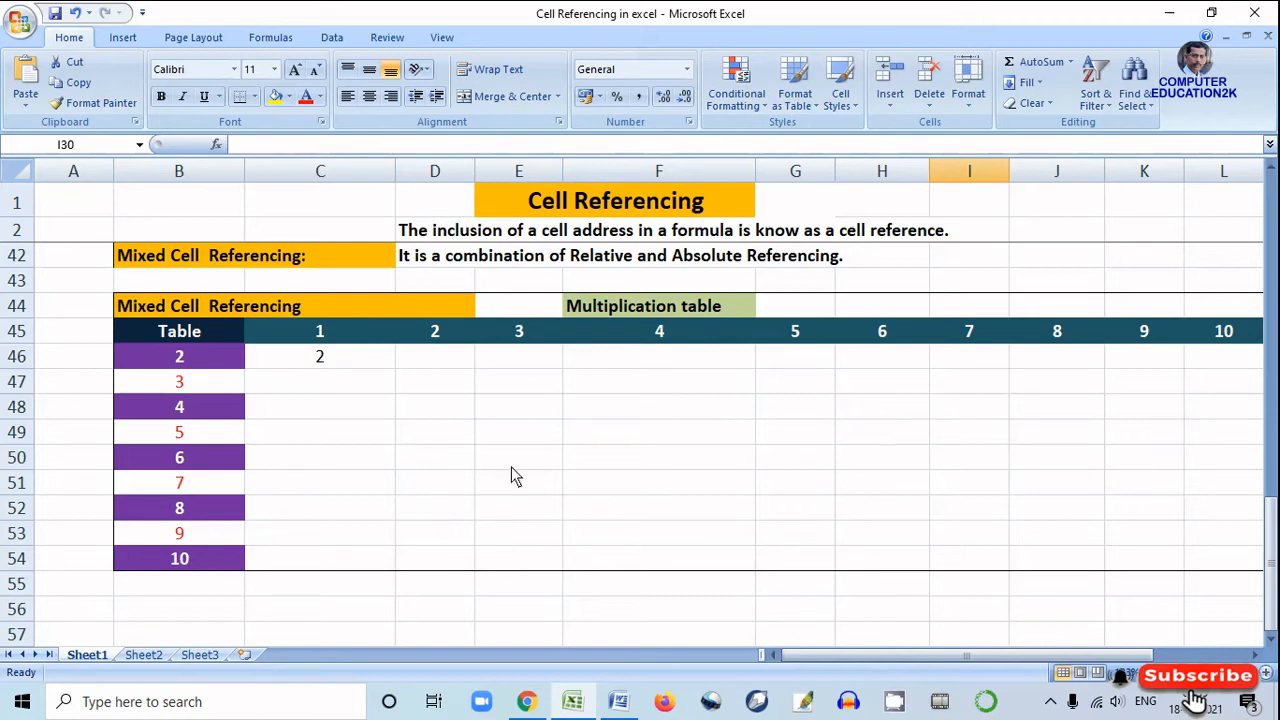
click(638, 411)
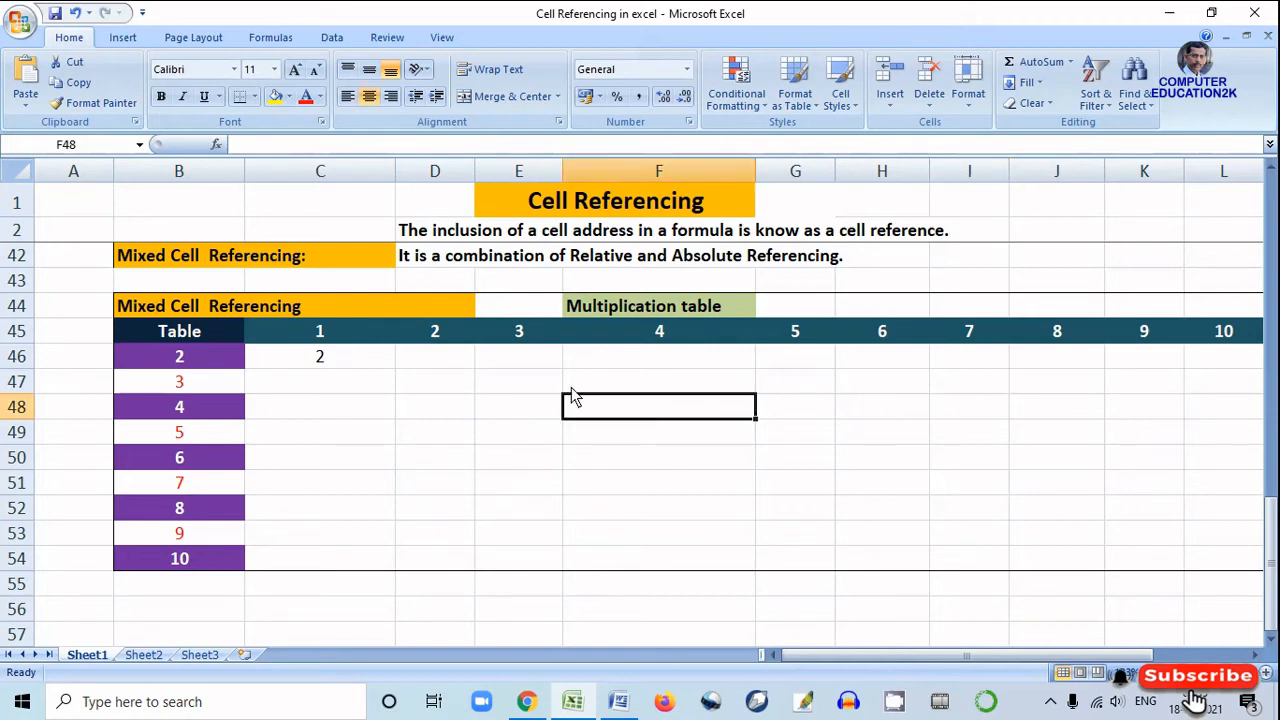
click(630, 313)
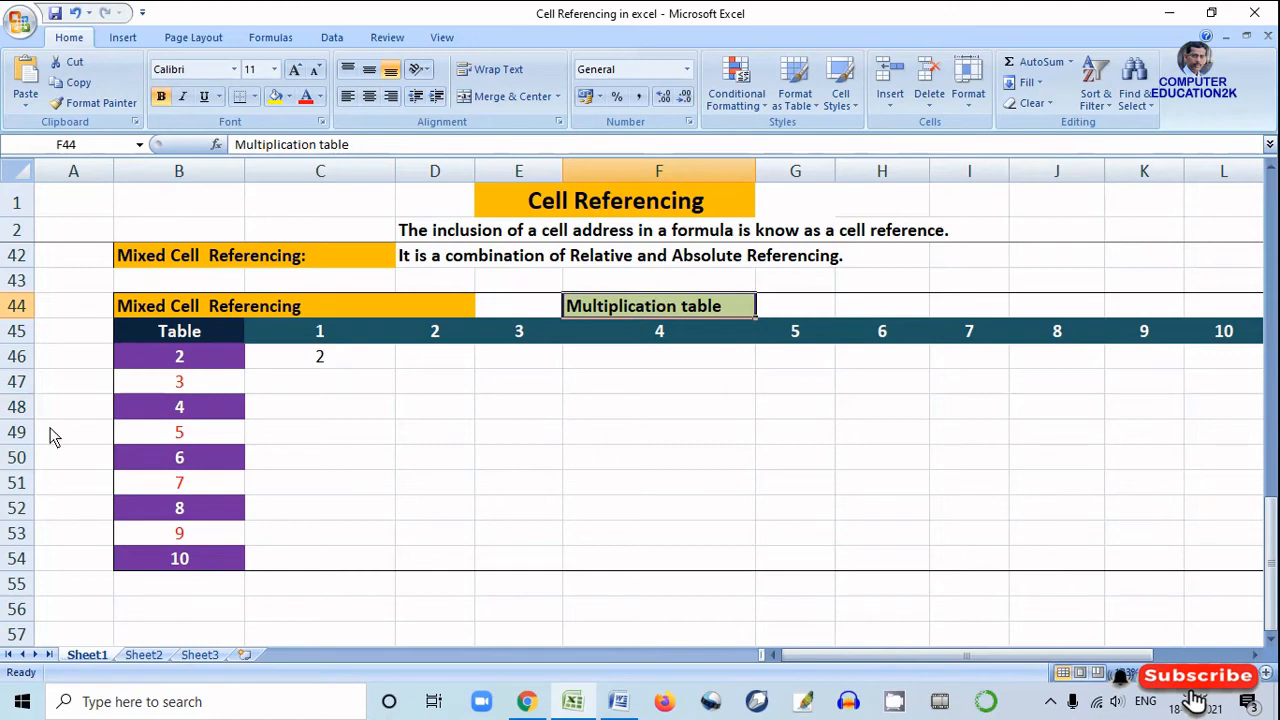
Go through the multiplication table's row numbers in column B from B46 to B54.
click(183, 368)
click(184, 385)
click(187, 410)
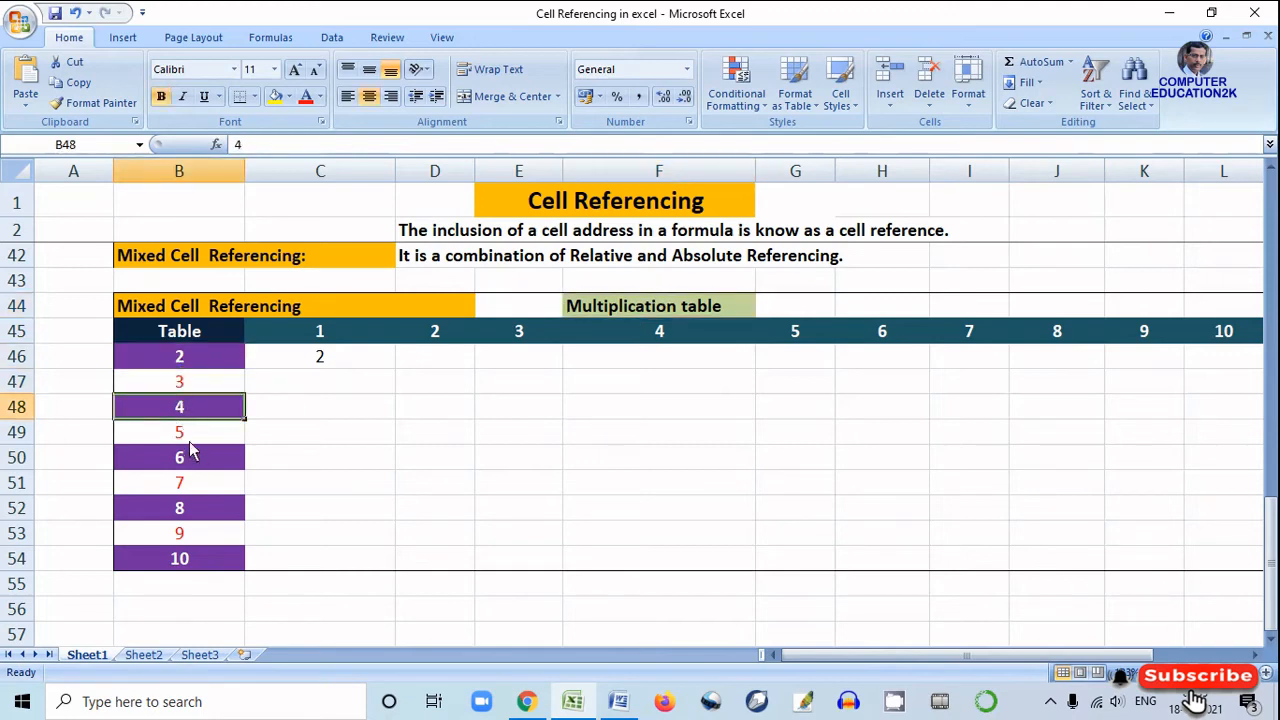
click(190, 436)
click(193, 462)
click(196, 486)
click(201, 509)
click(205, 534)
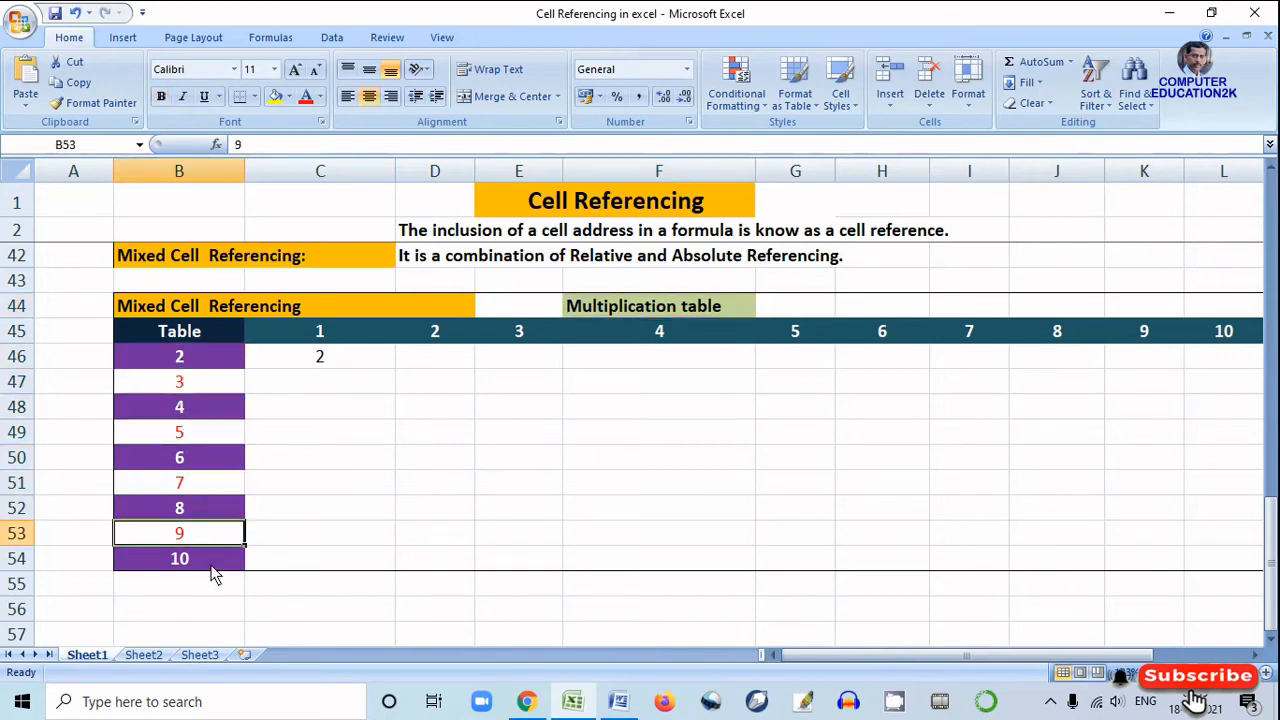
click(211, 560)
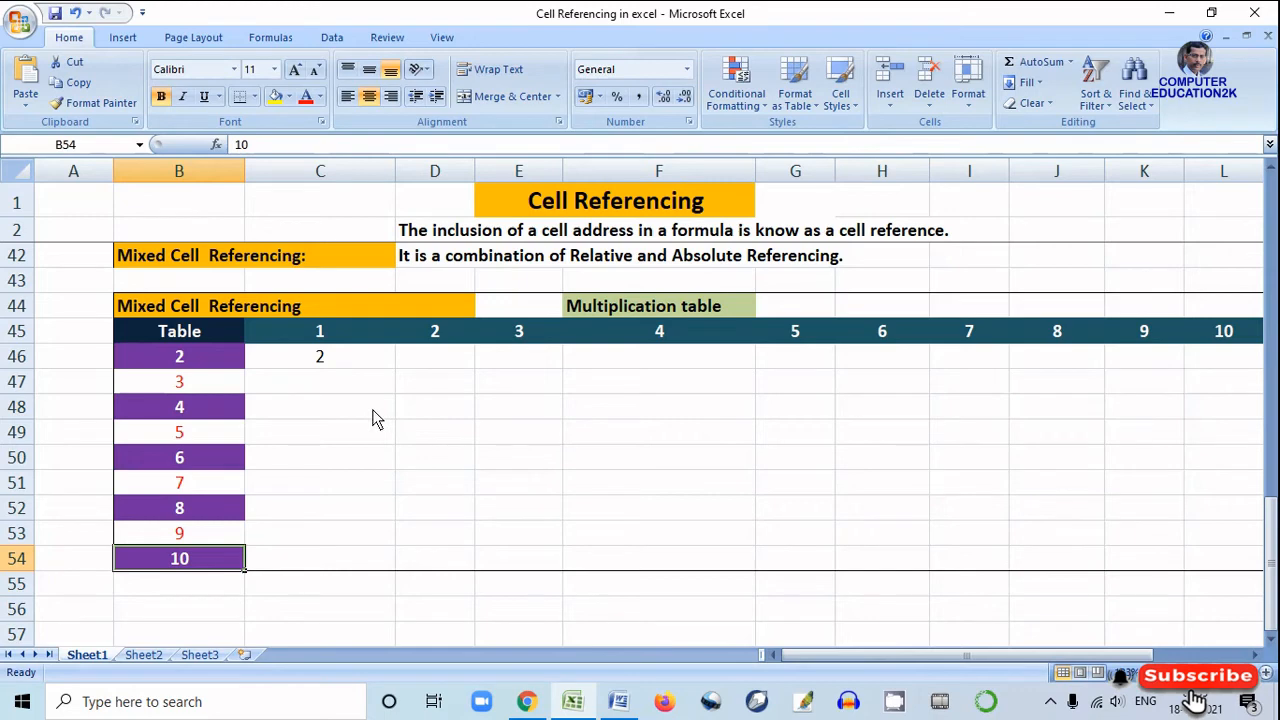
Examine the first table number in B46 and the multiplier heading row 45 of the multiplication table.
click(217, 367)
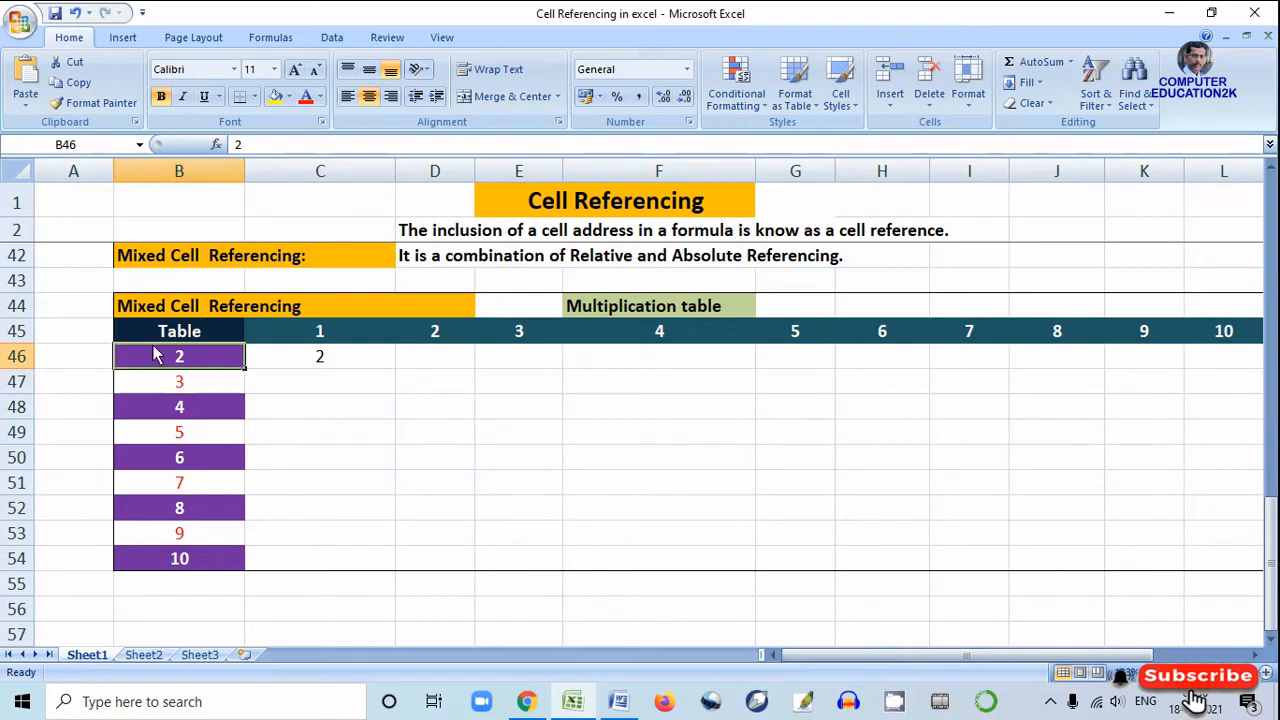
click(18, 332)
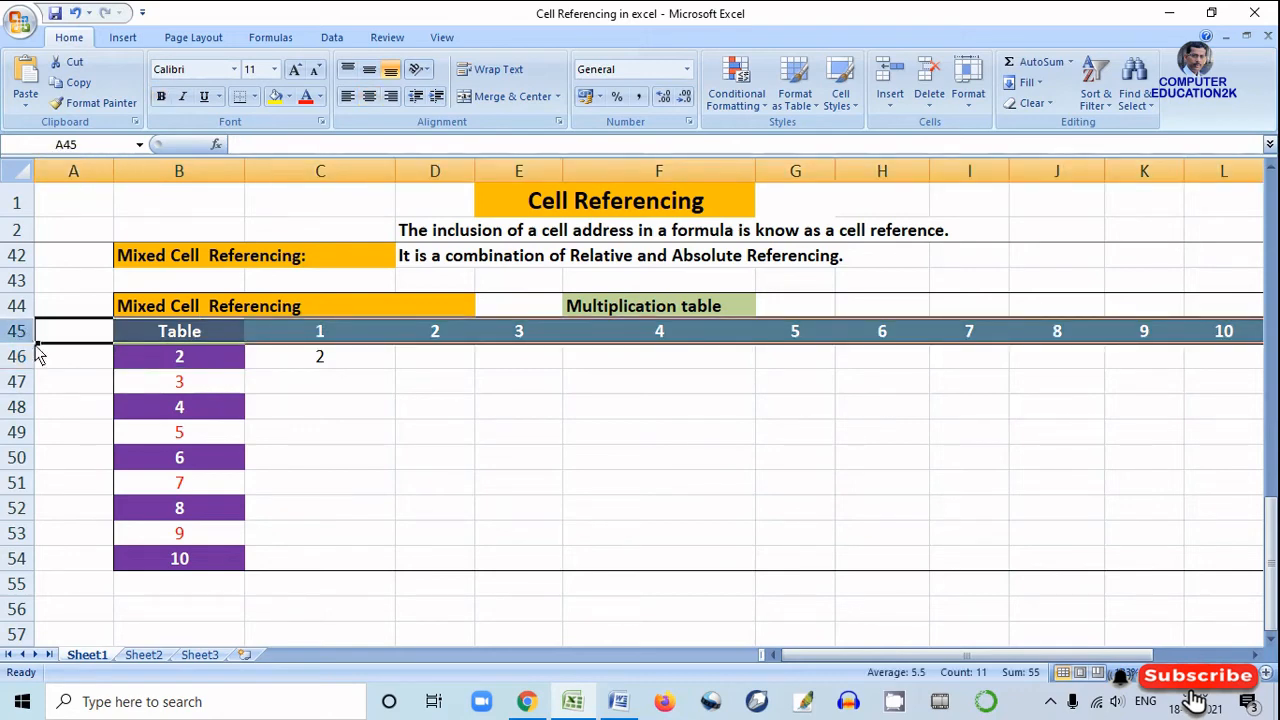
click(208, 369)
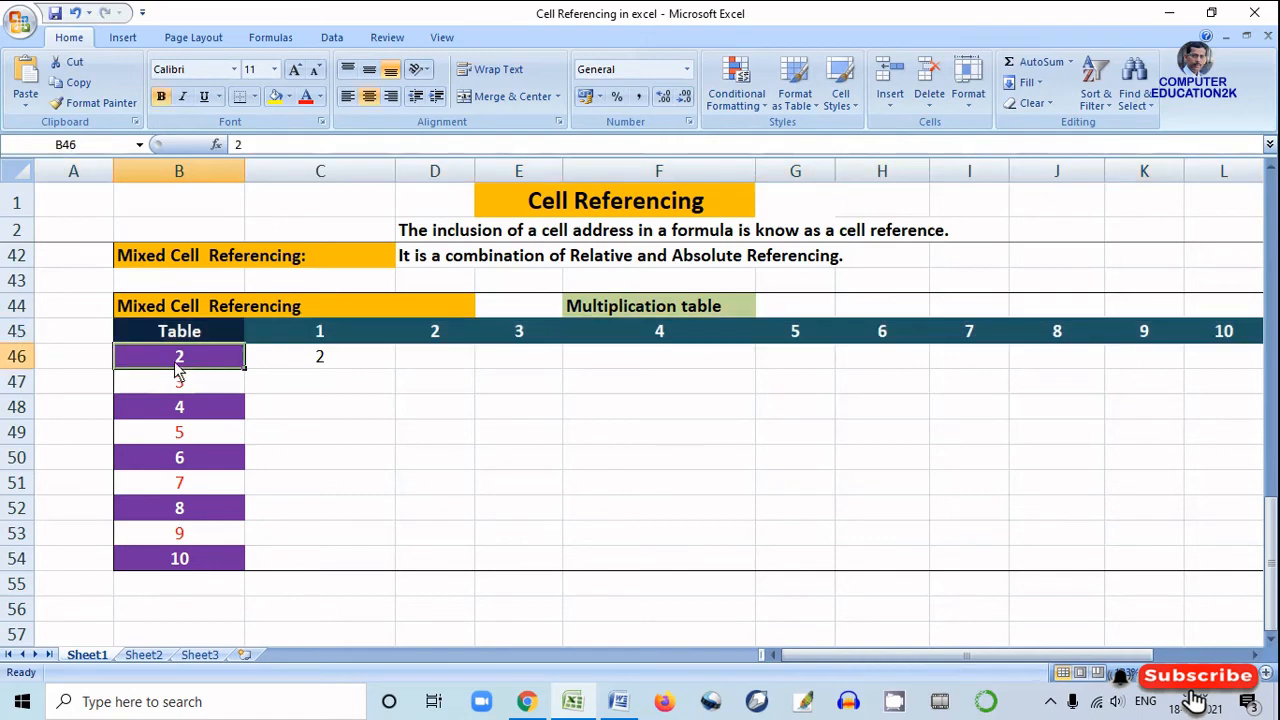
Examine the multiplier heading row 45 and the mixed-reference multiplication formula in C46.
click(18, 332)
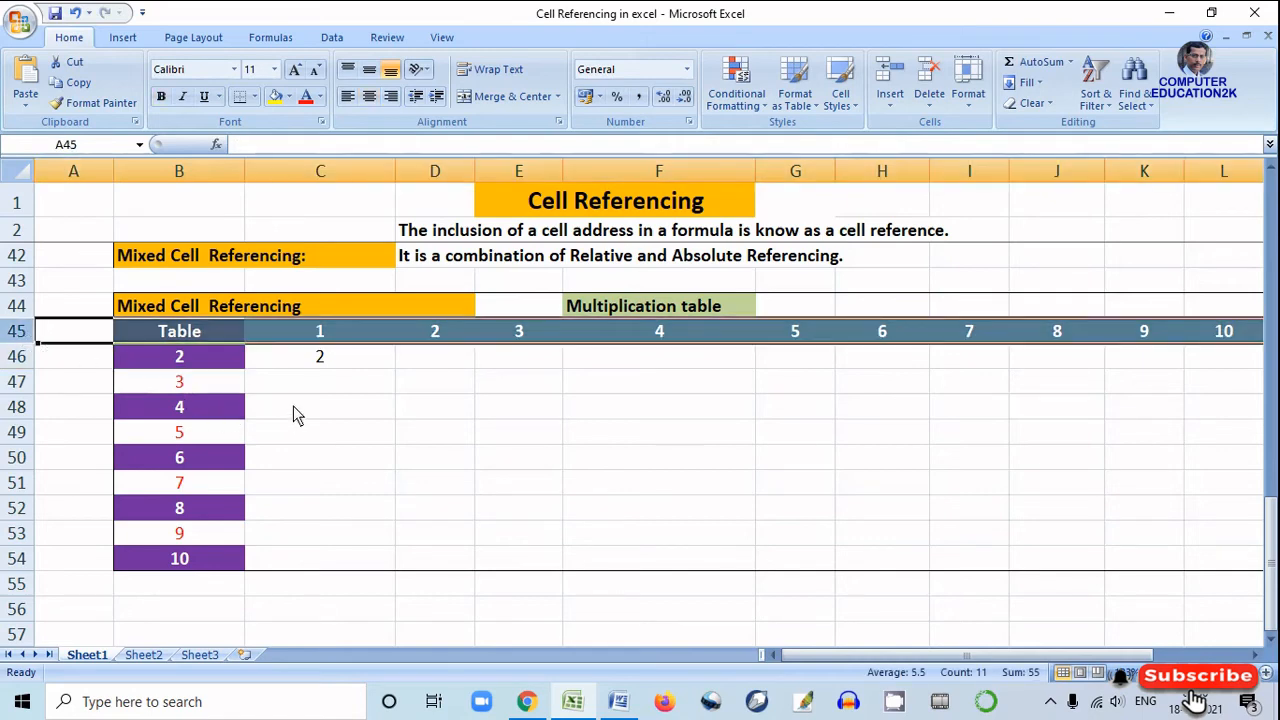
click(337, 368)
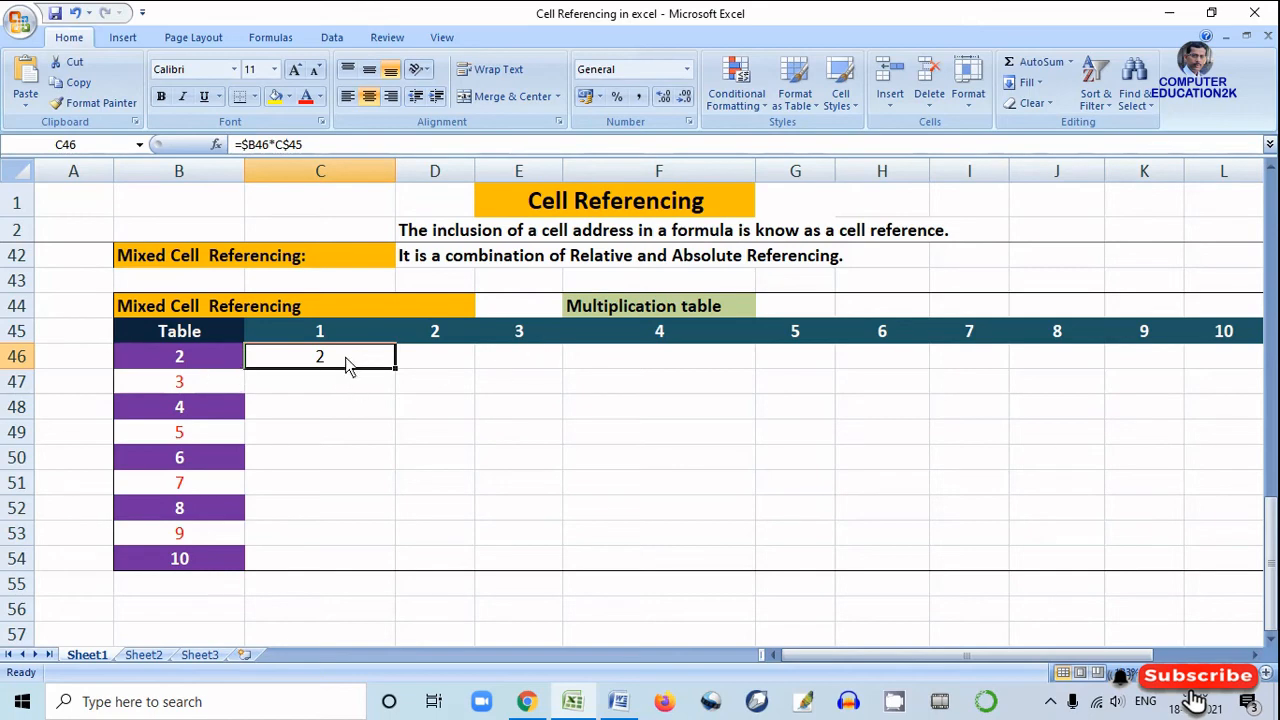
key(F2)
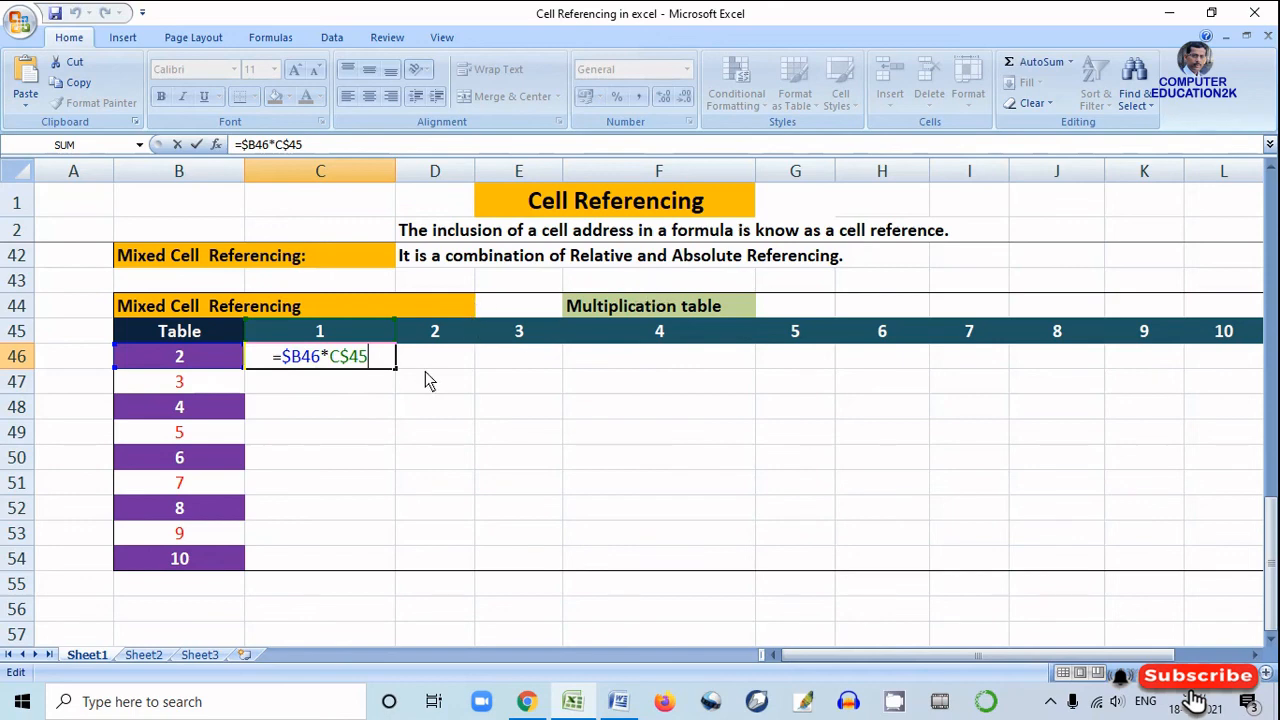
key(Return)
Fill the multiplication formula from C46 across to L46 and down through row 54 to complete the table.
click(390, 362)
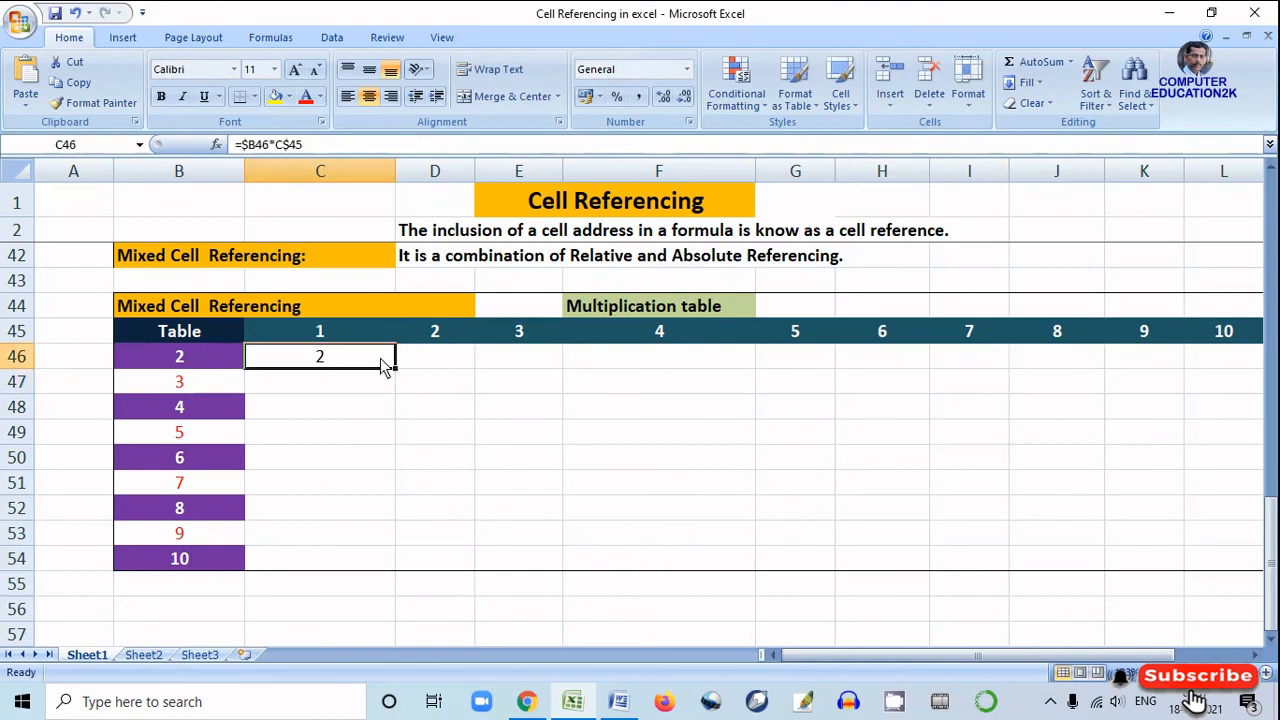
drag(395, 370, 1043, 372)
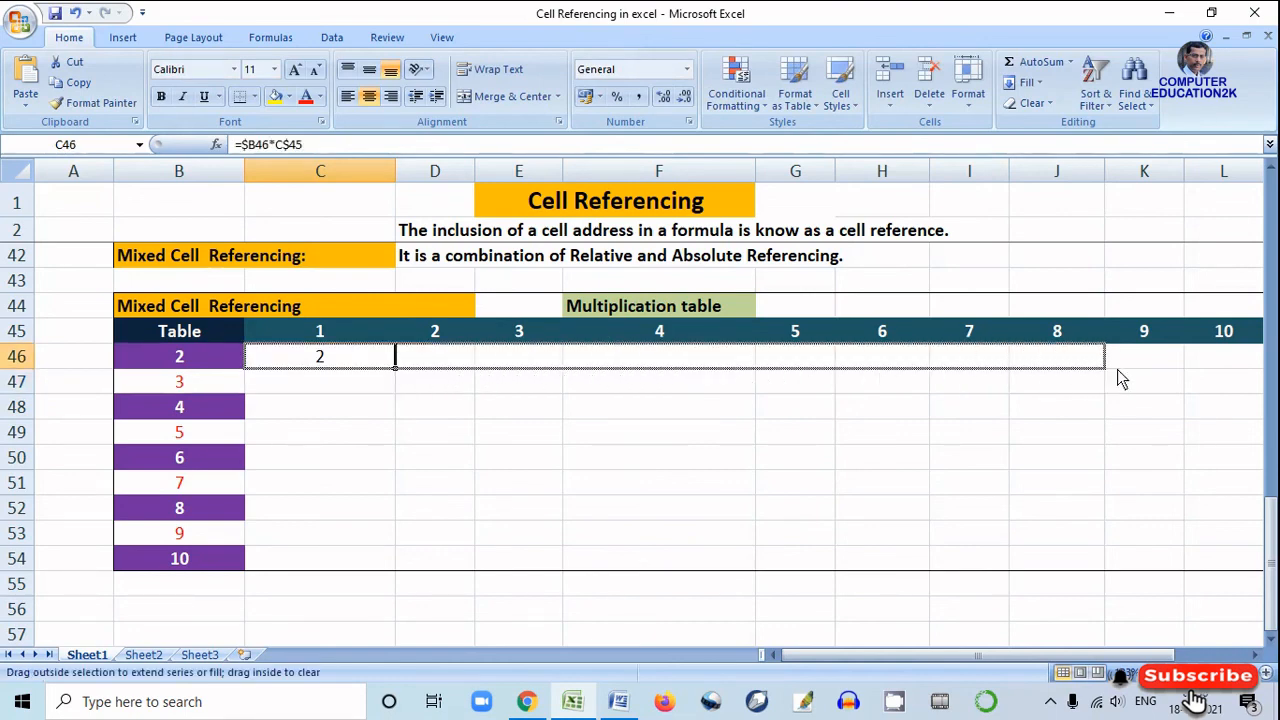
drag(1120, 377, 1234, 370)
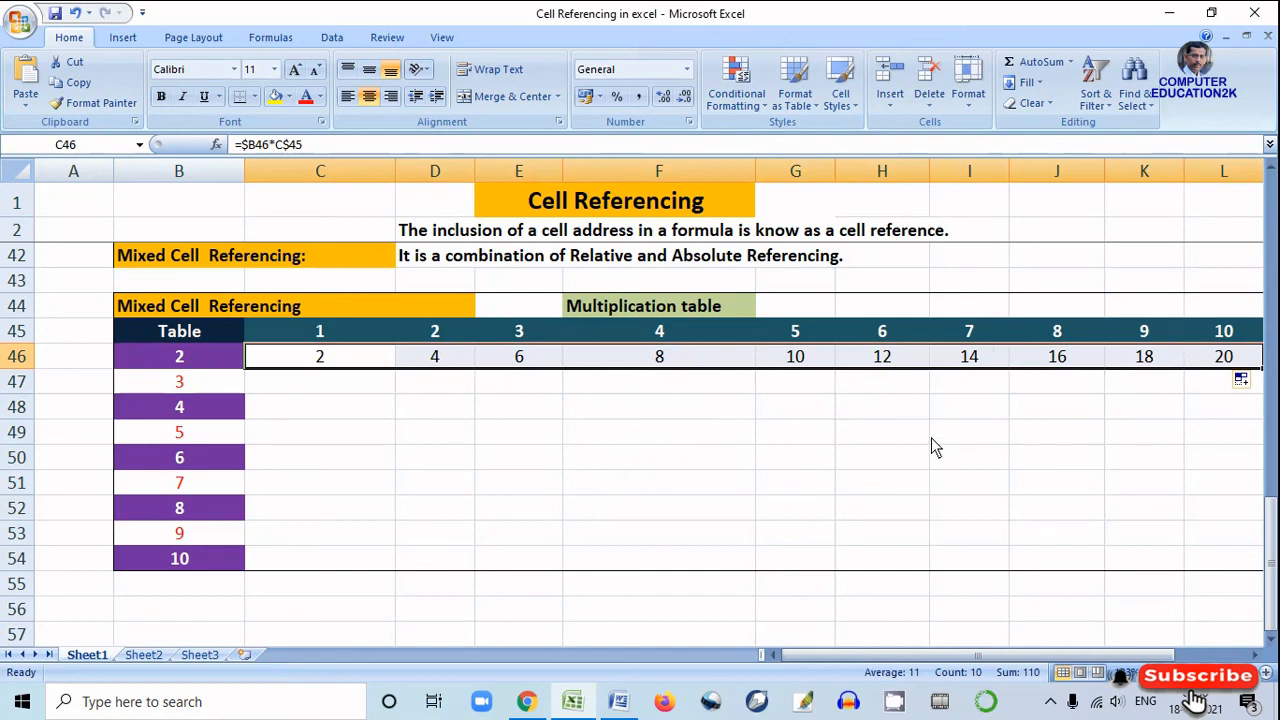
click(1256, 654)
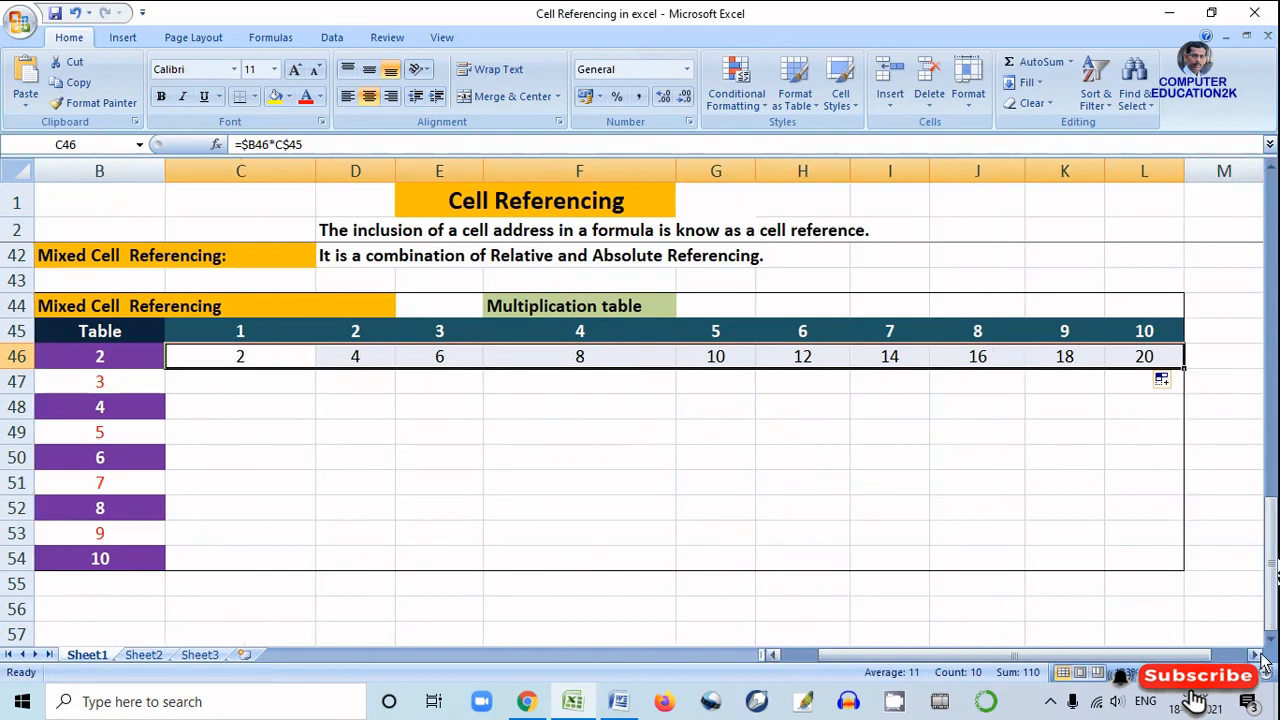
drag(1185, 370, 1192, 574)
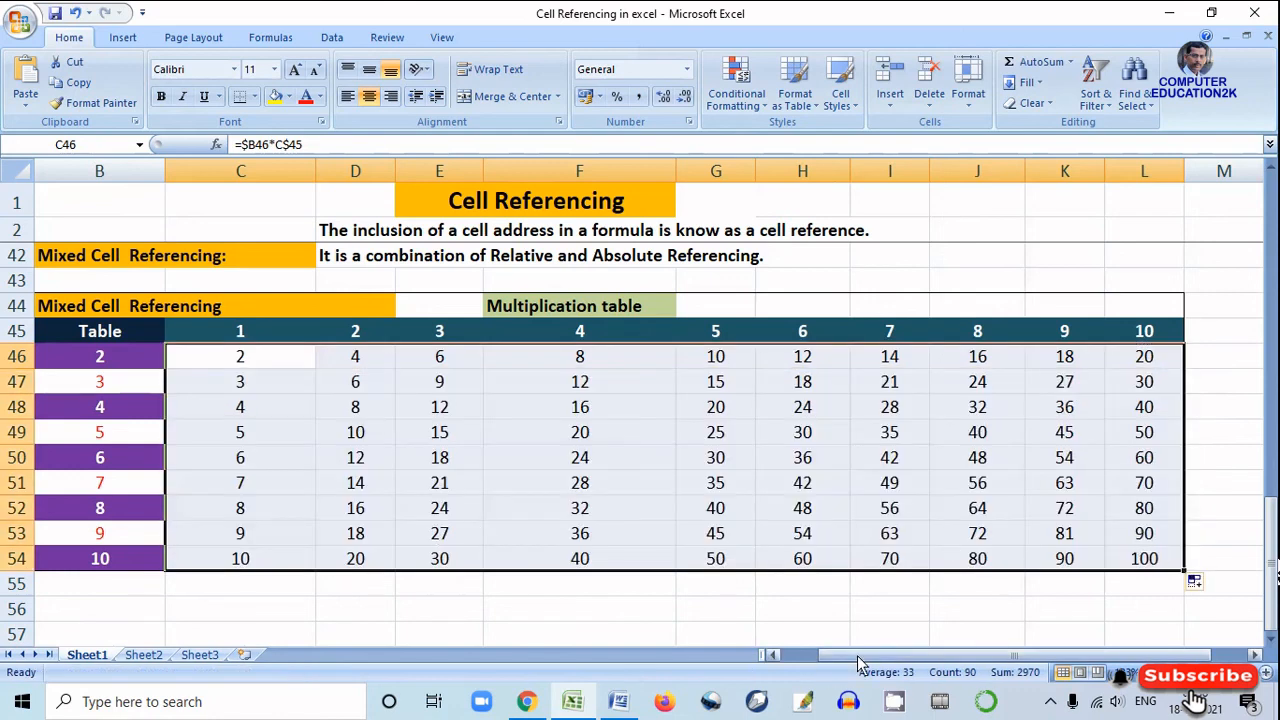
drag(858, 656, 815, 660)
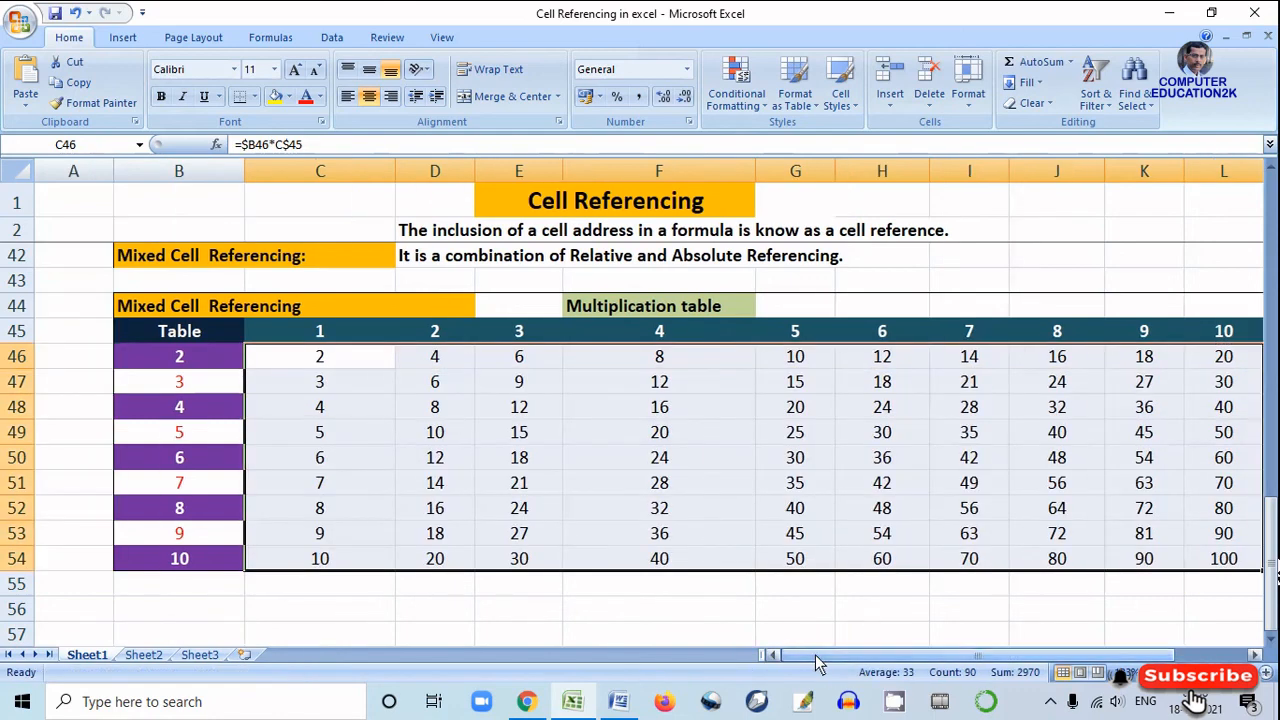